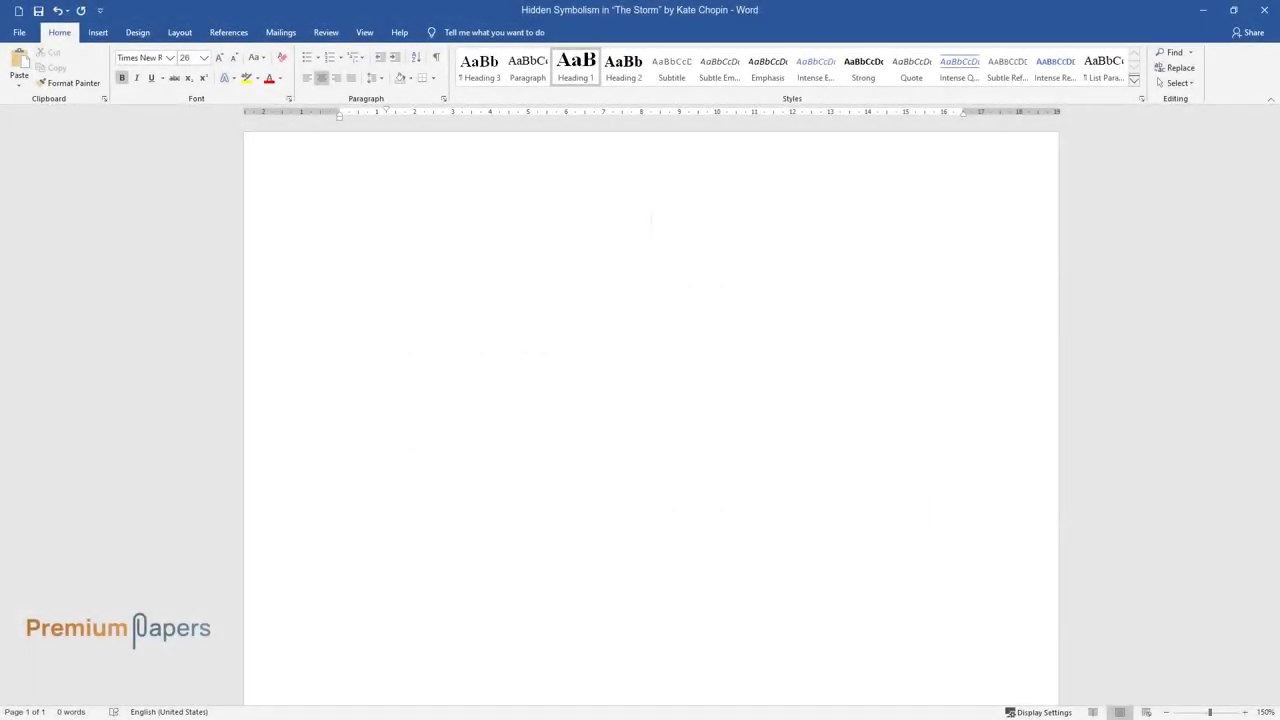
Enter the essay title “Hidden Symbolism in “The Storm” by Kate Chopin” as the heading and start the body paragraph.
text(Hidden Symbo)
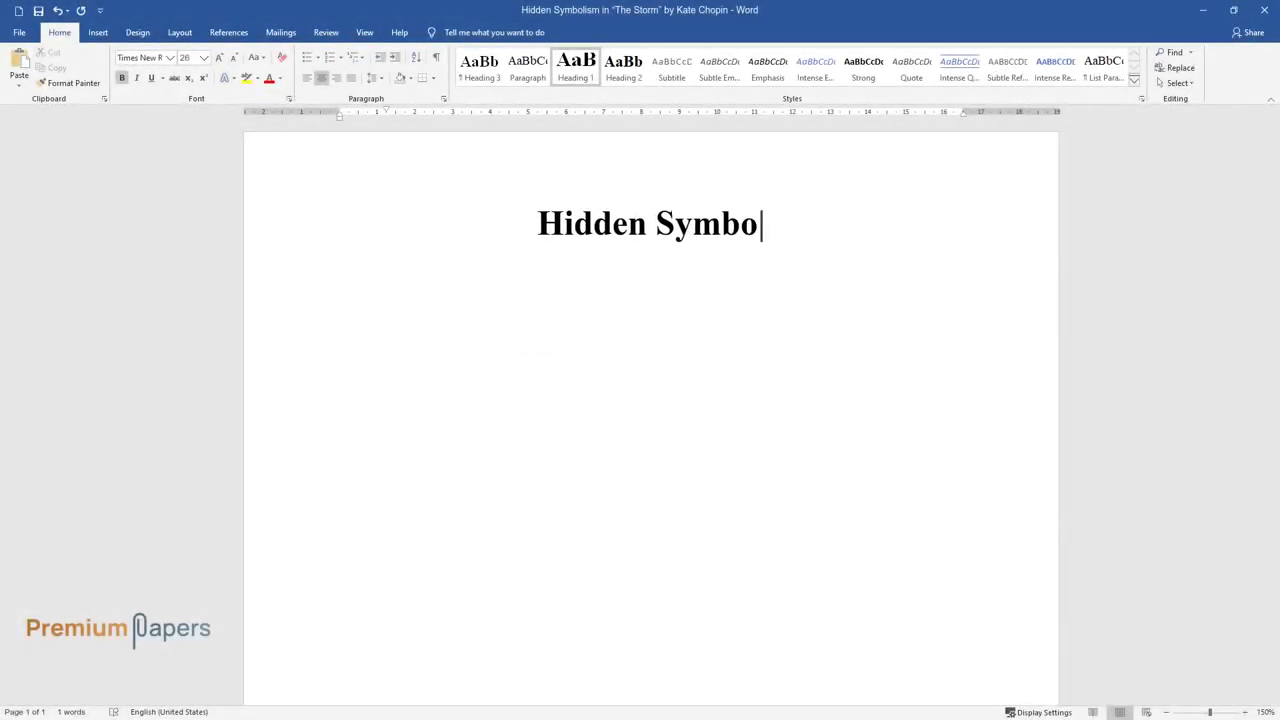
text(lism in “The Storm” by Kate Chopin)
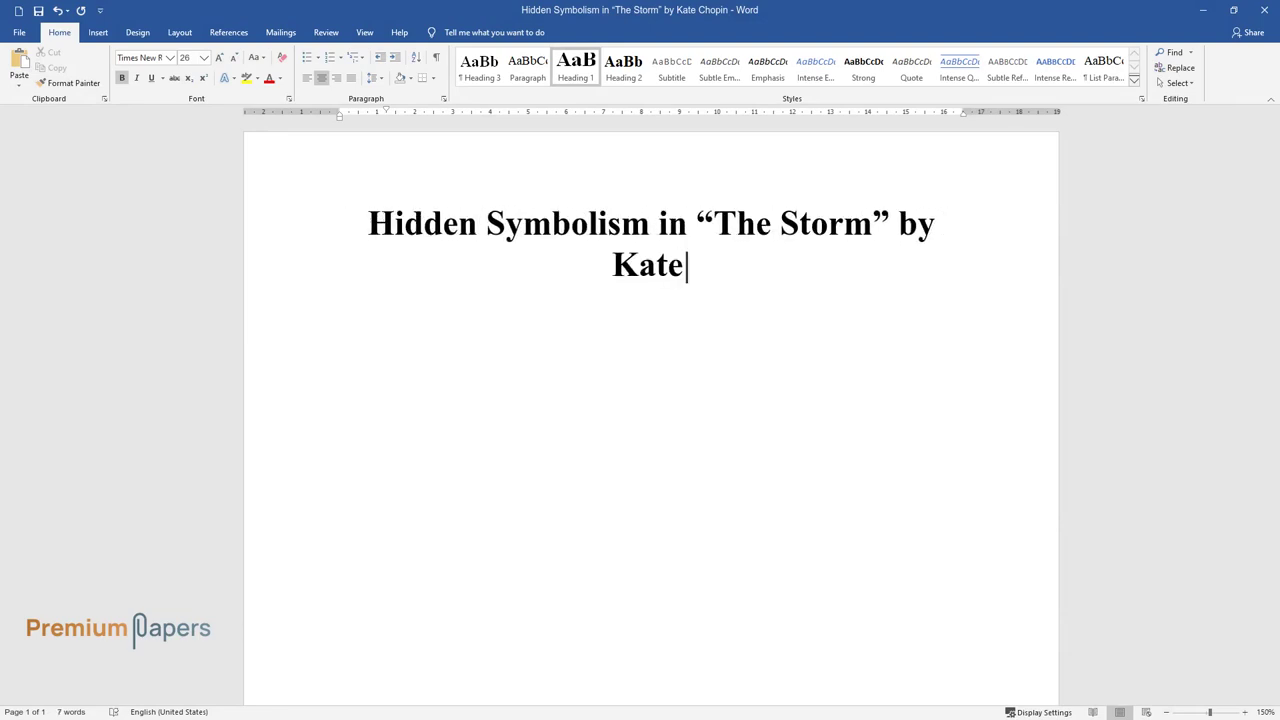
key(Return)
Write the opening sentences presenting “The Storm” as a popular Kate Chopin short story, famous for bravely illustrating sexuality, about people waiting for the storm to pass.
text(“)
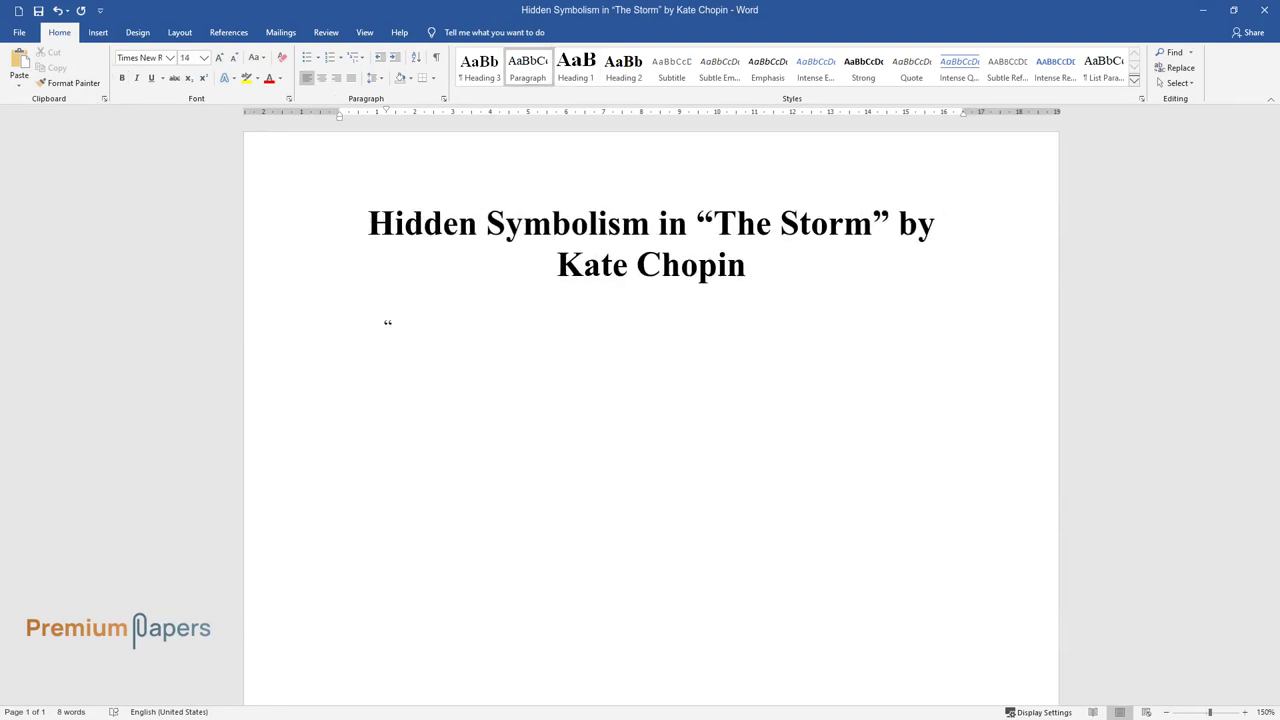
text(The Storm” is one of the most popula)
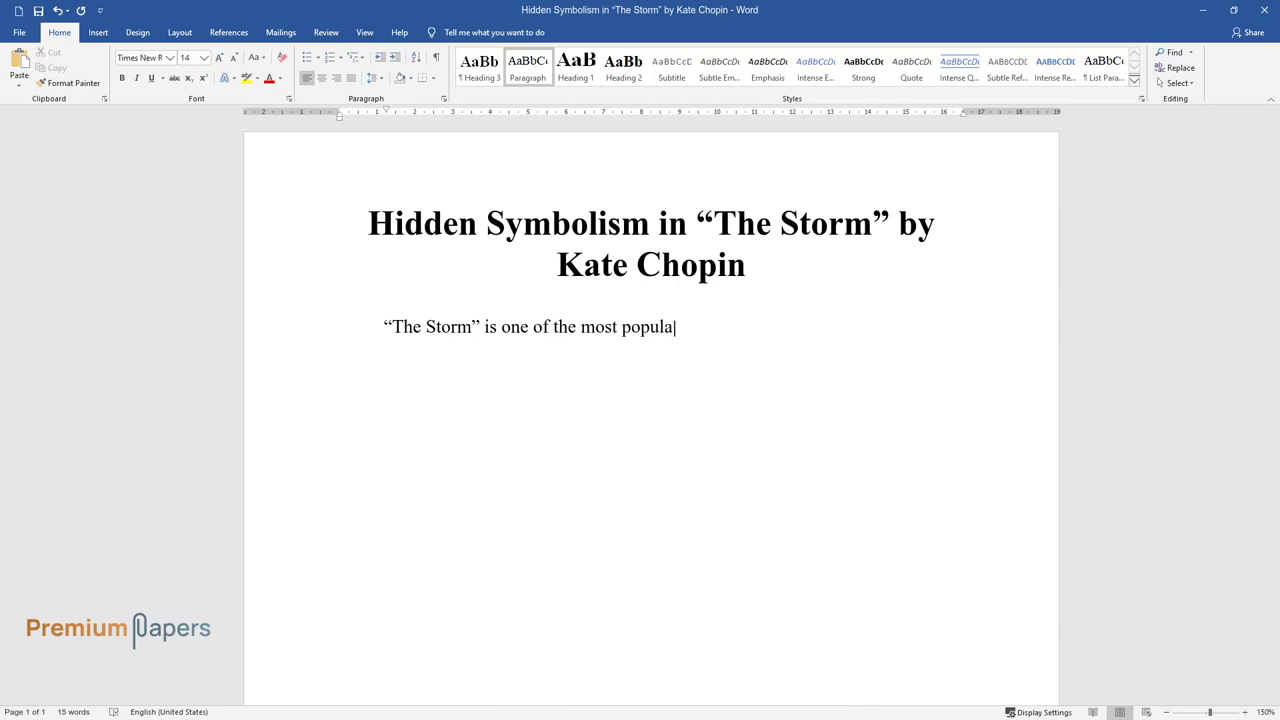
text(r short stories by the American wri)
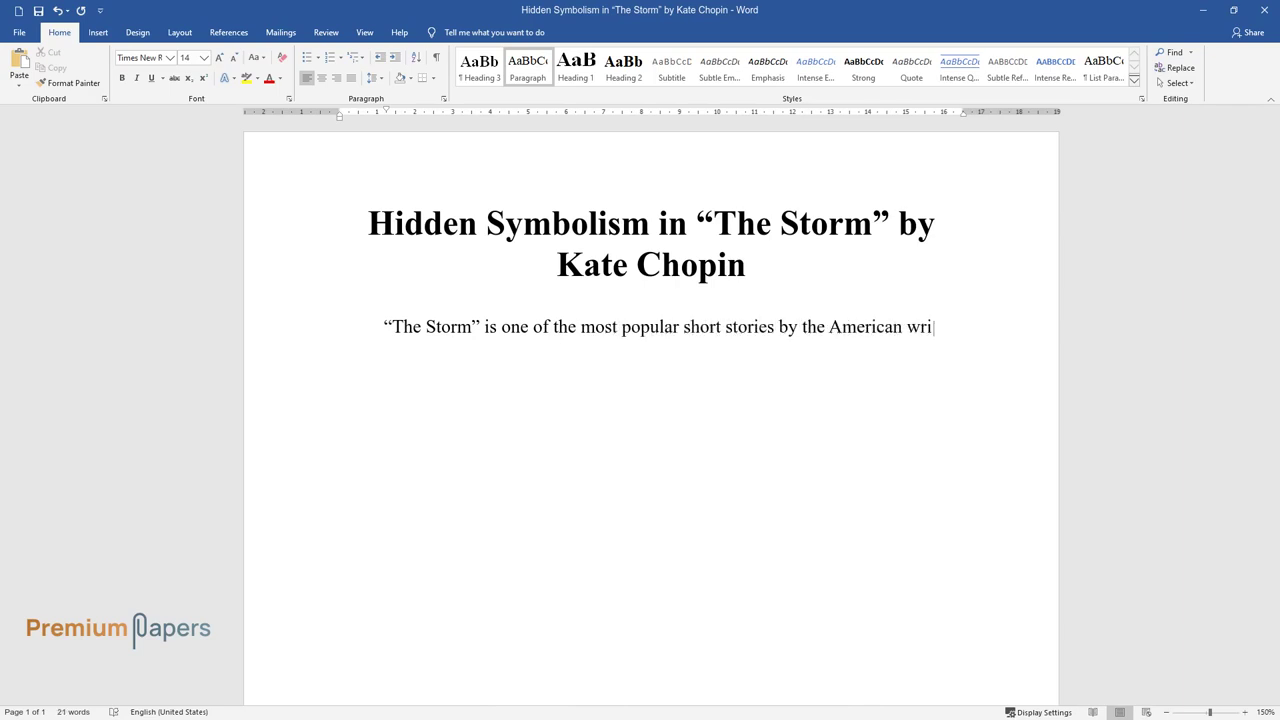
text(ter Kate Chopin, who is famous for h)
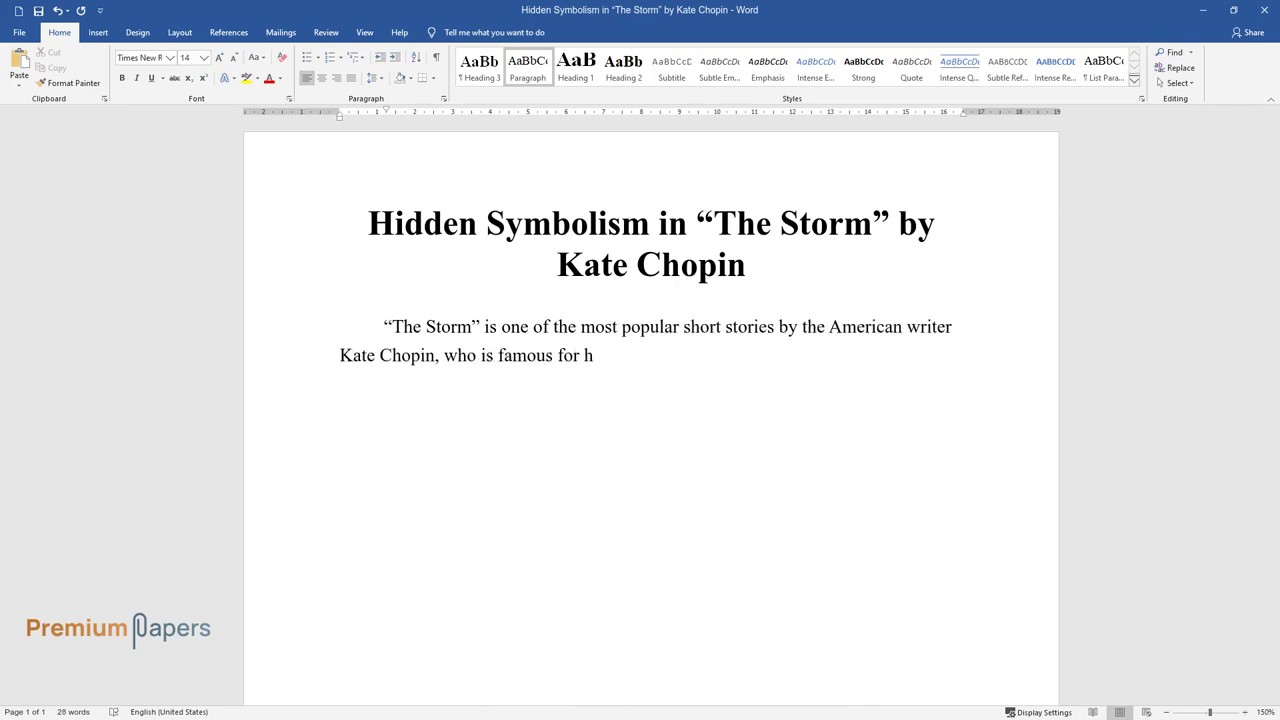
text(er brave illustration of sexuality i)
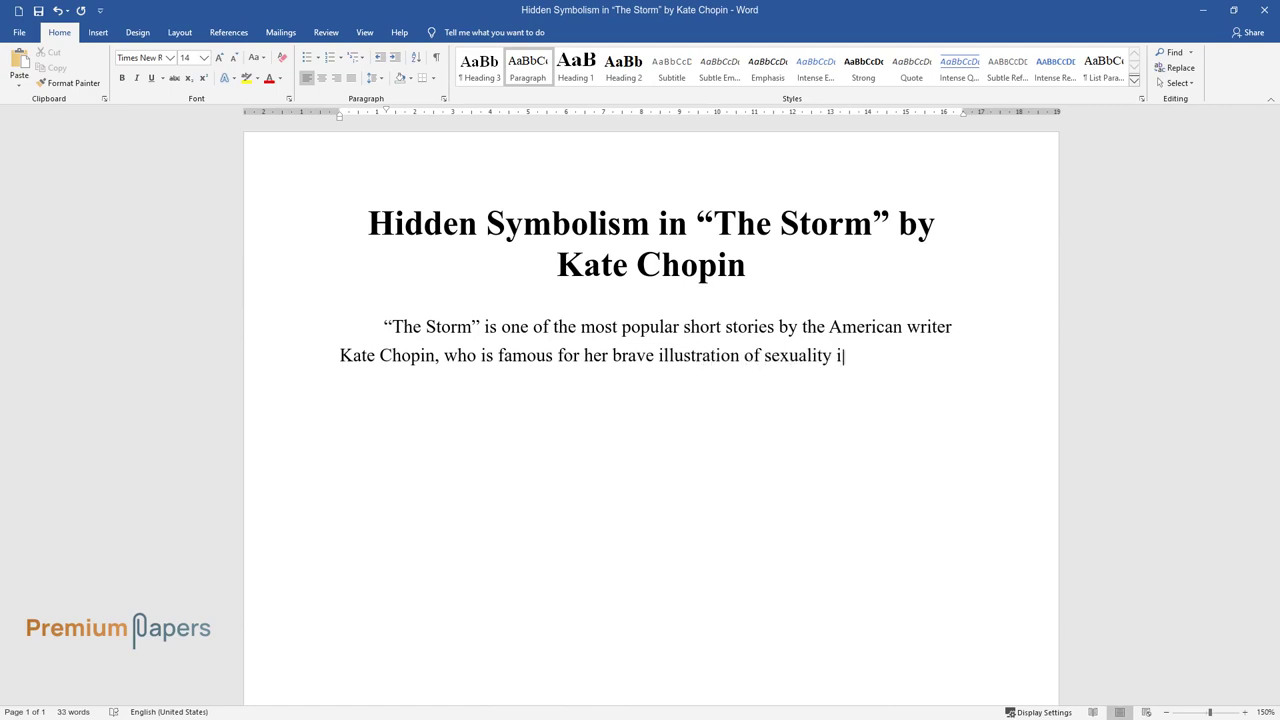
text(n her works. The story is about peop)
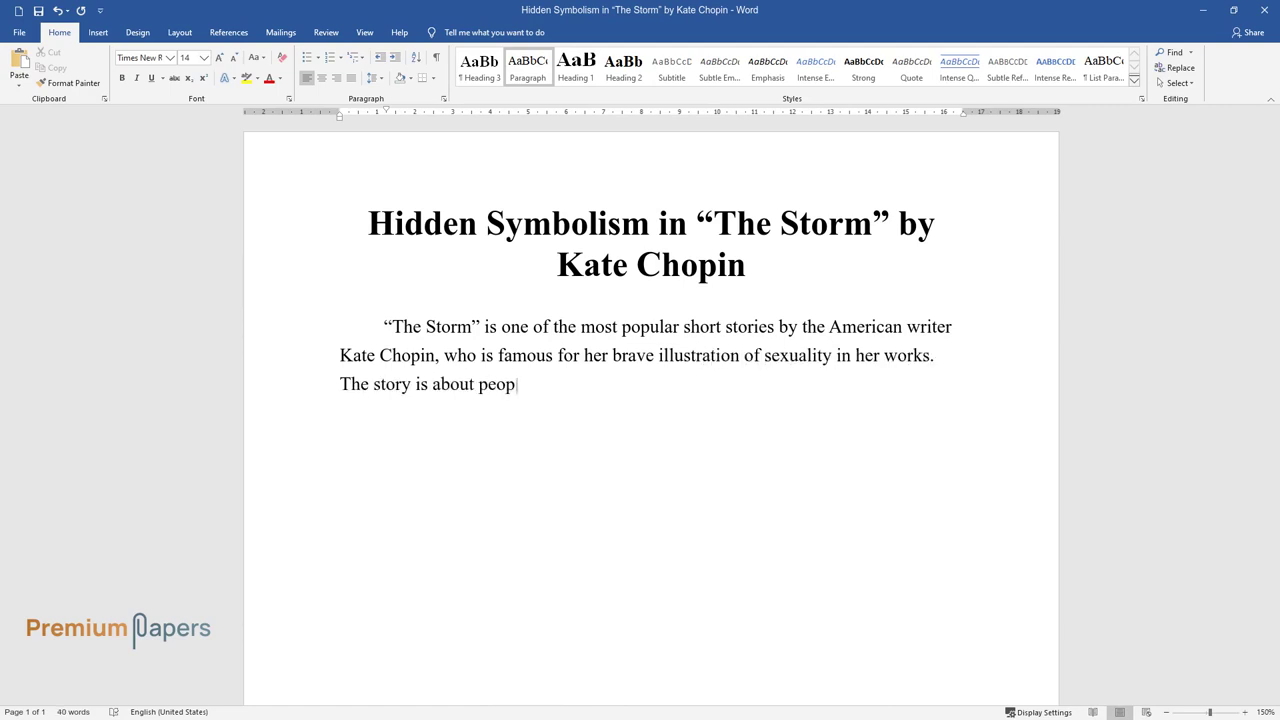
text(le waiting for the storm to pass. T)
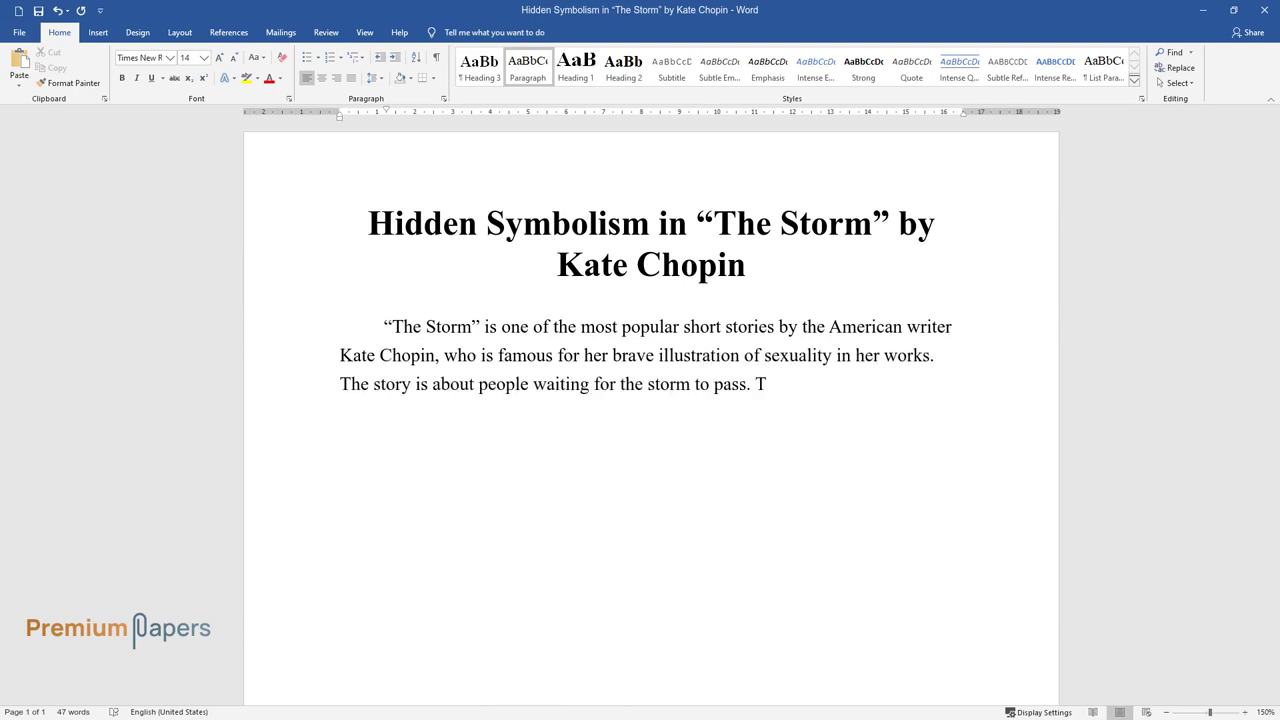
Continue the introduction with the main heroes' relationships shown during the storm and the themes missed in a literal reading due to its unique storytelling.
text(hough, during this storm, p)
text(eculiarities of the relationships between th)
text(e main heroes are shown. The story c)
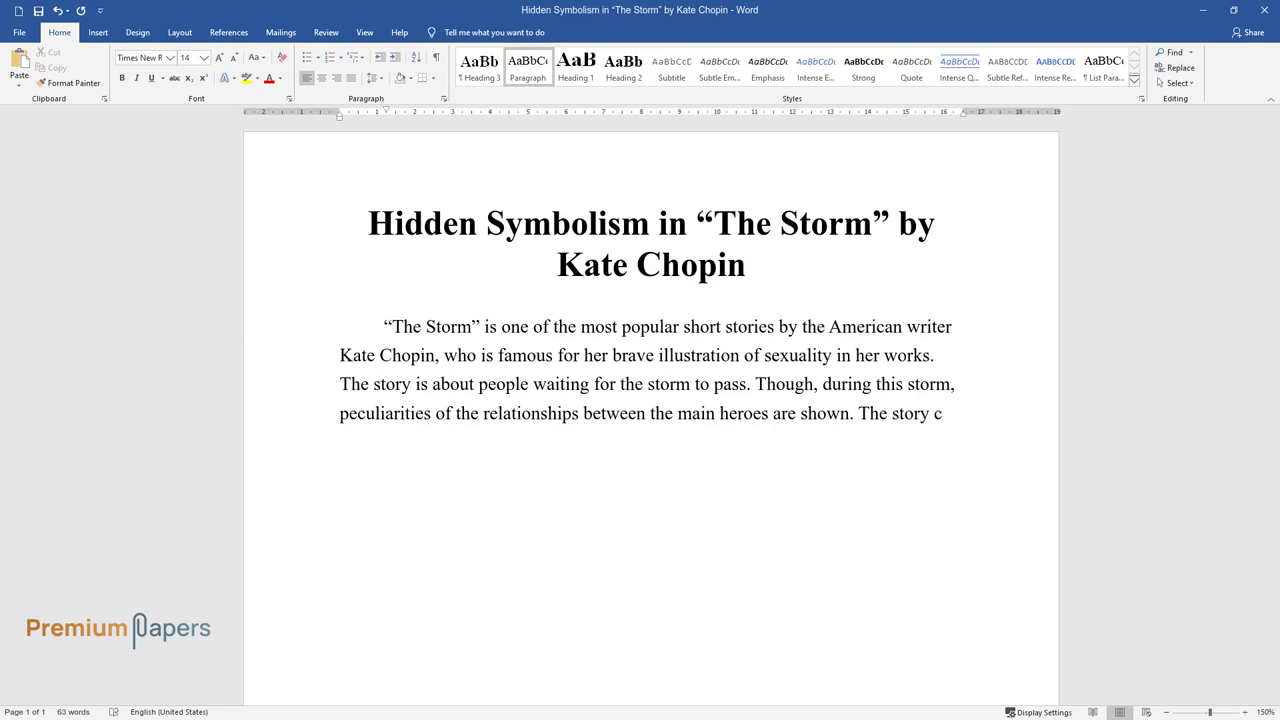
text(an be understood literally, but many)
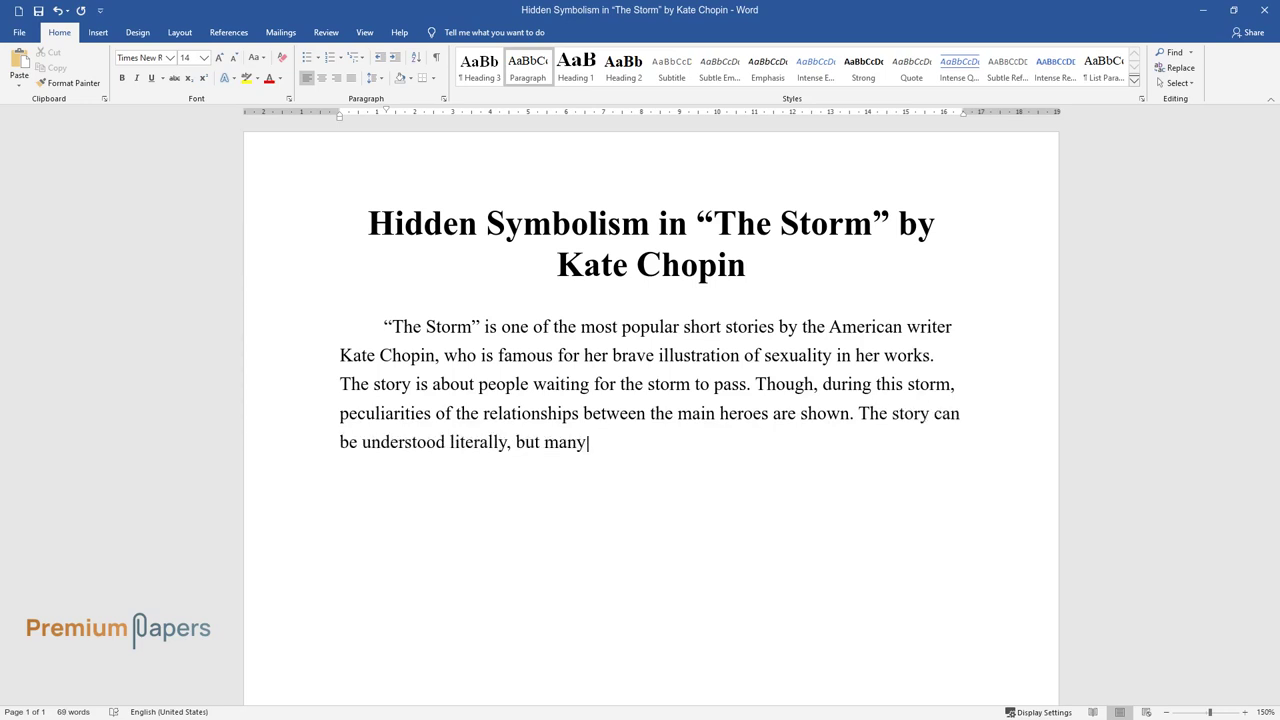
text( points and themes can be missed due)
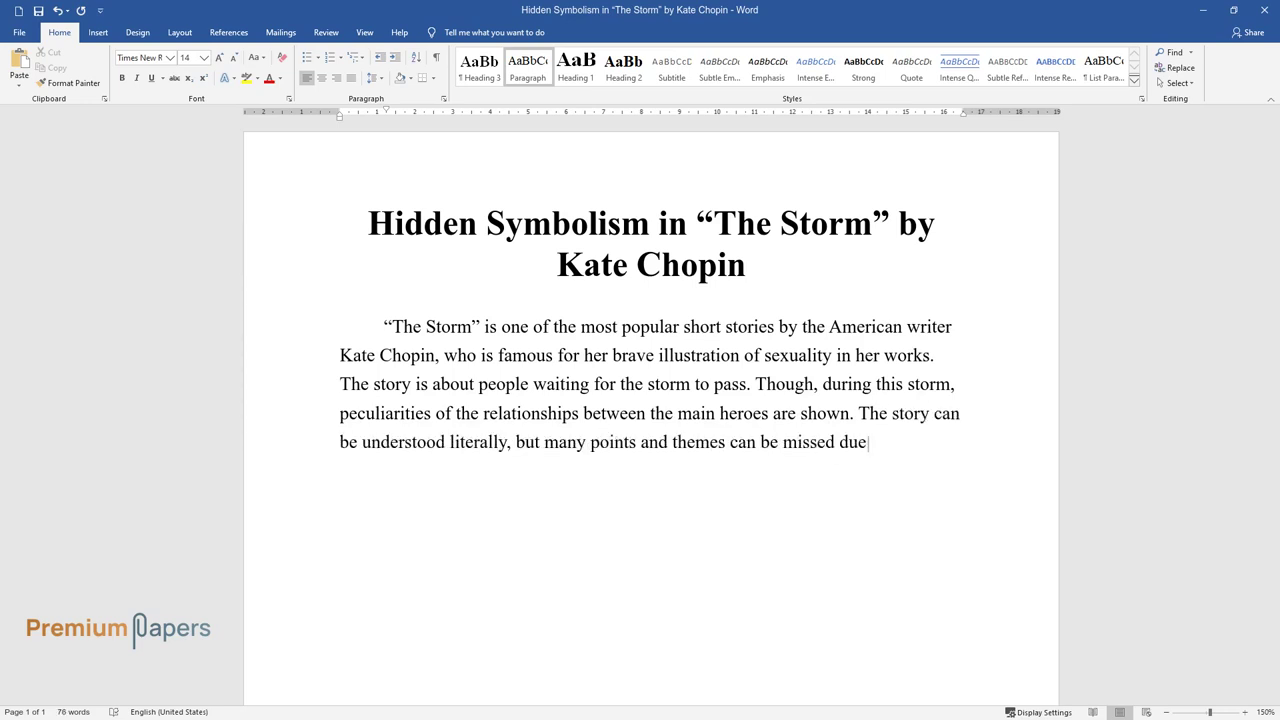
text( to its unique way of storytelling. Even the)
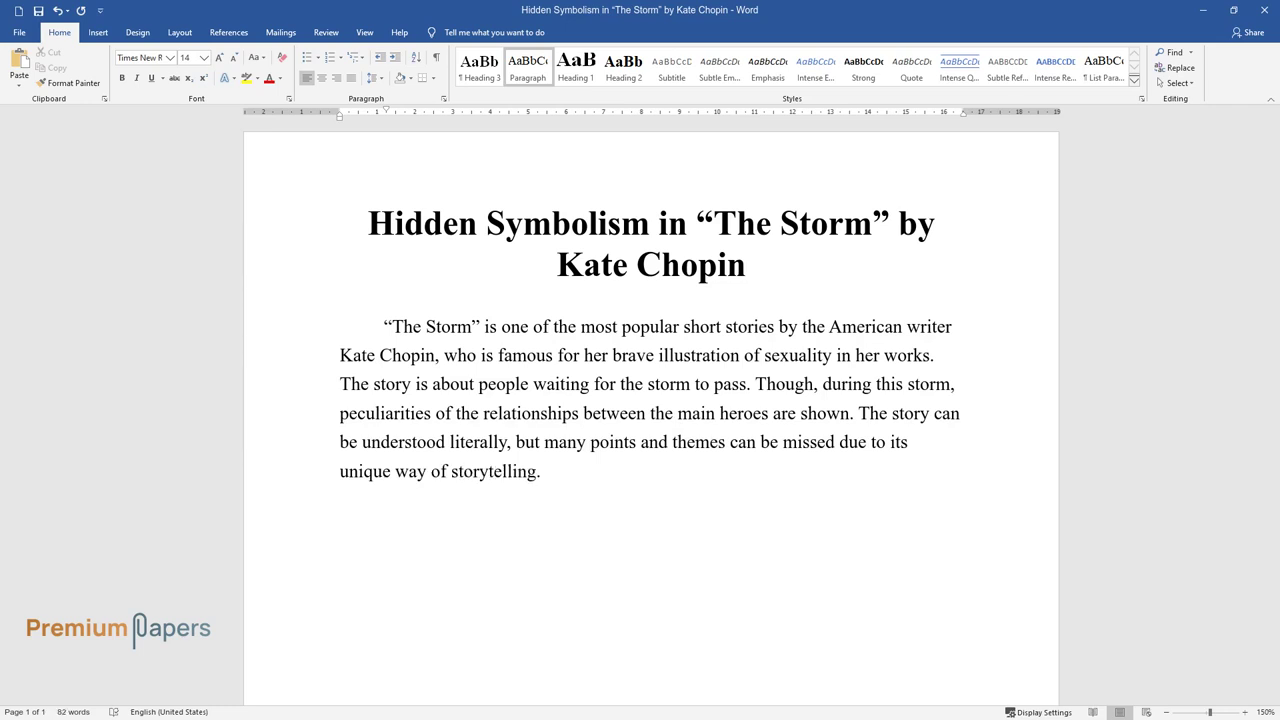
Finish the first paragraph by stating that the thunderstorm is not just weather and the story is full of hidden symbols.
text( central image, the thunder)
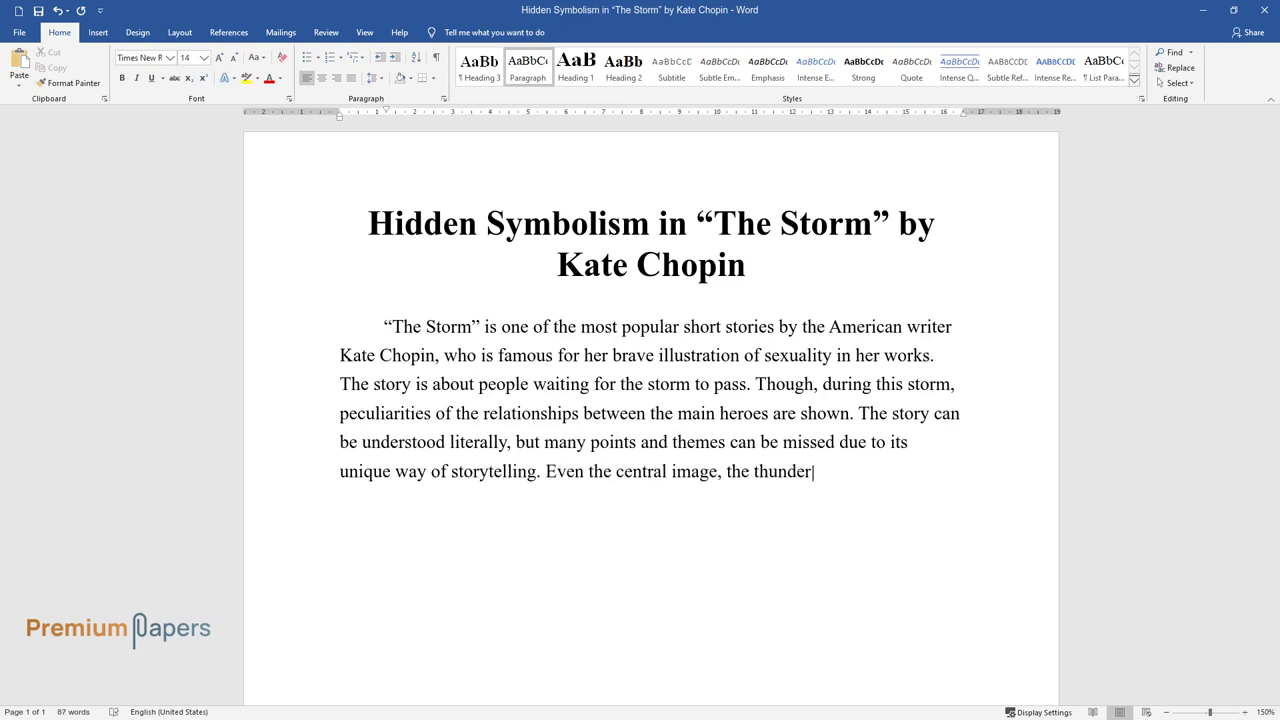
text(storm, is not just a weather condition here. When anal)
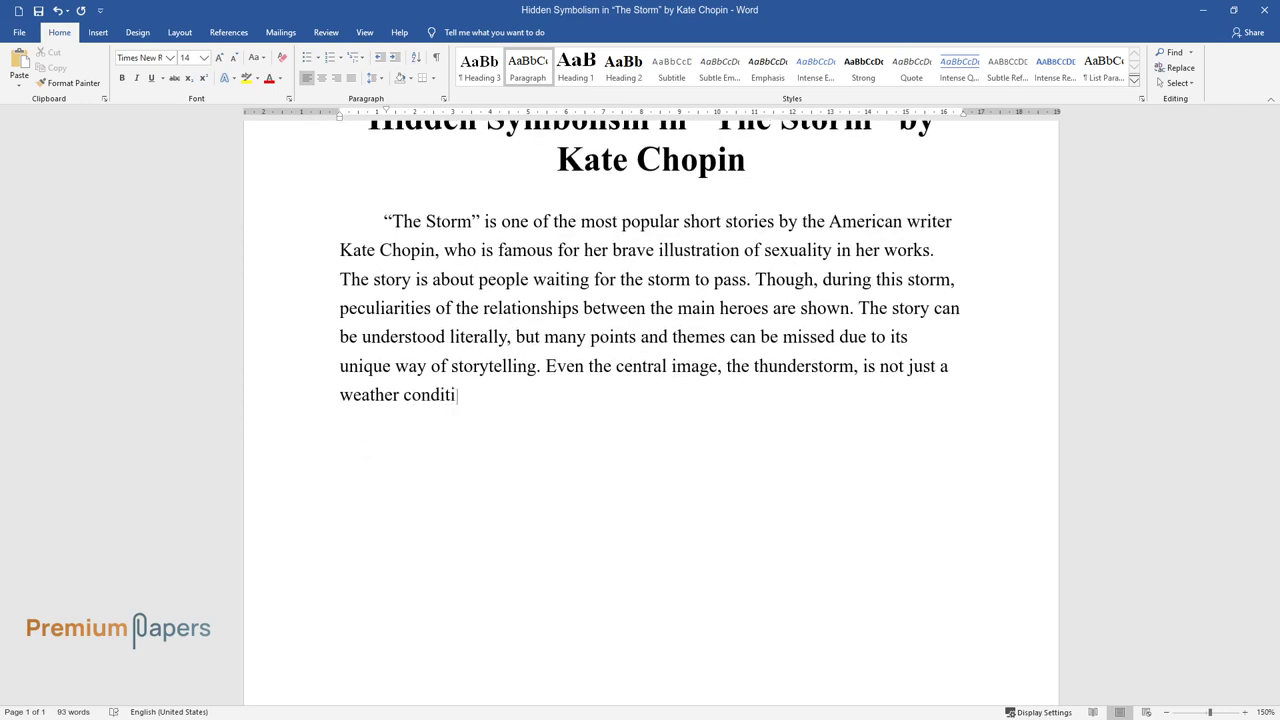
text(yzing “The Storm,”)
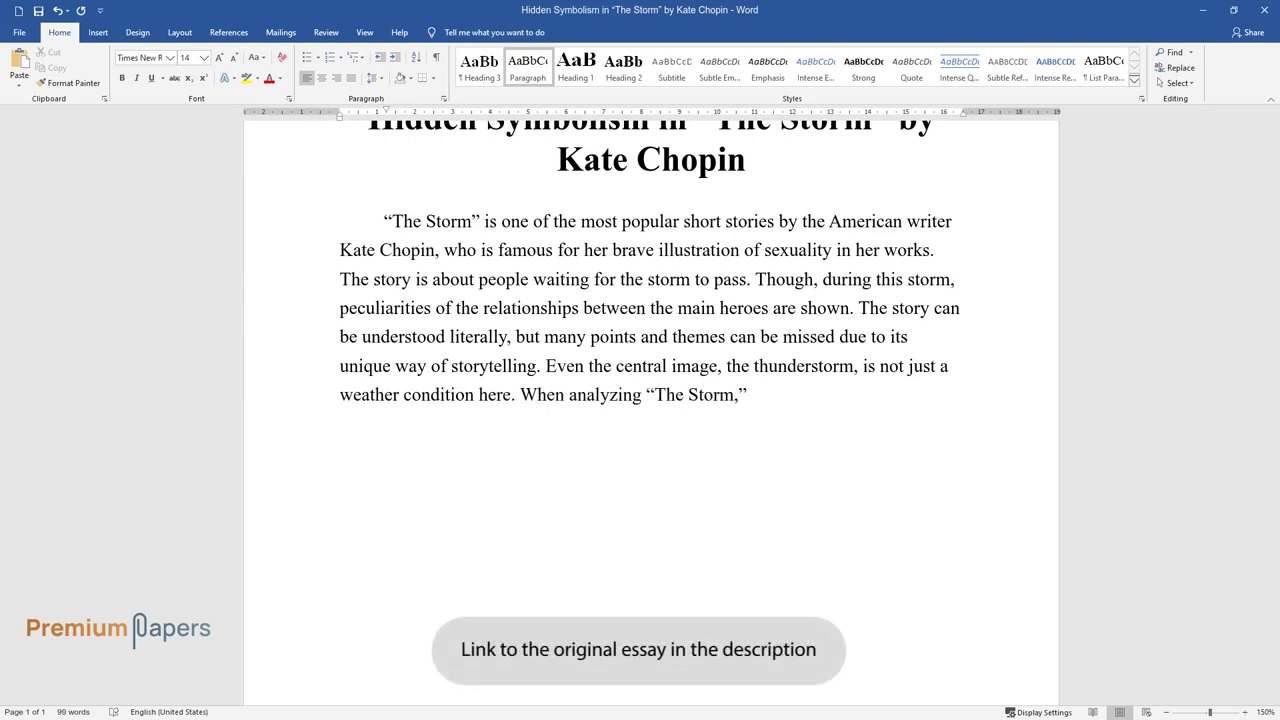
text( it becomes clear that everything i)
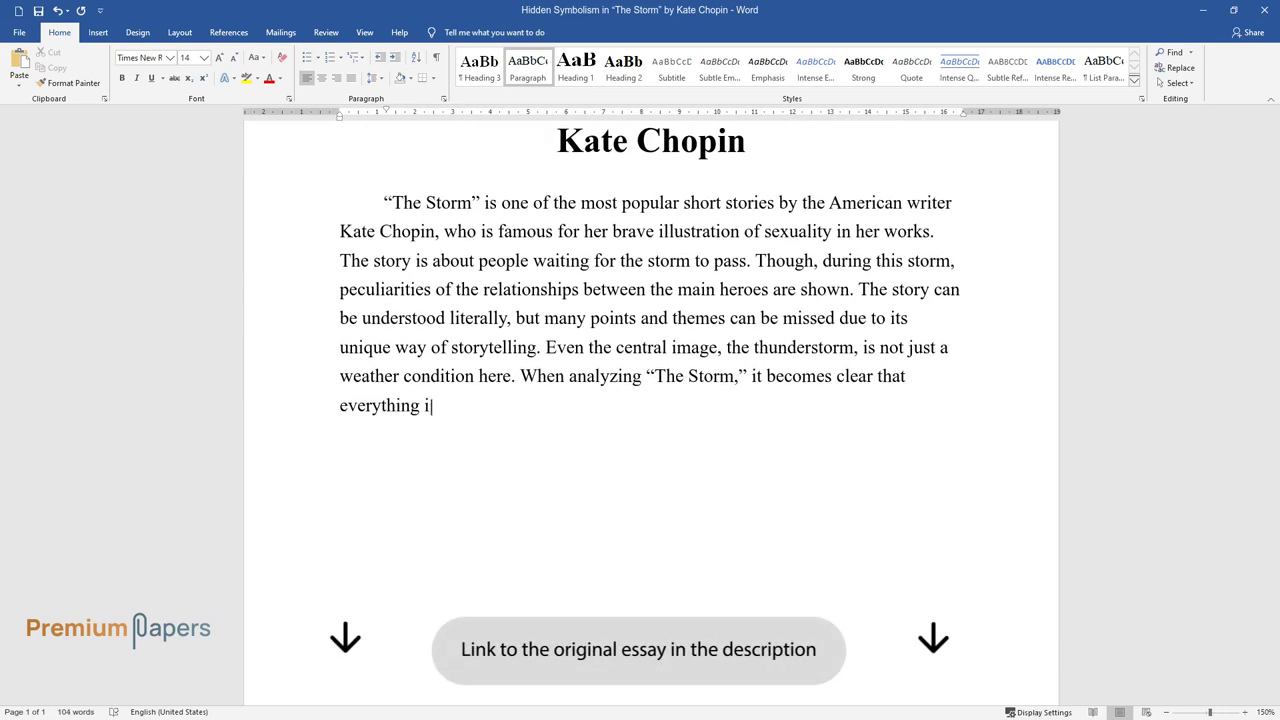
text(n it has a much deeper meaning, and )
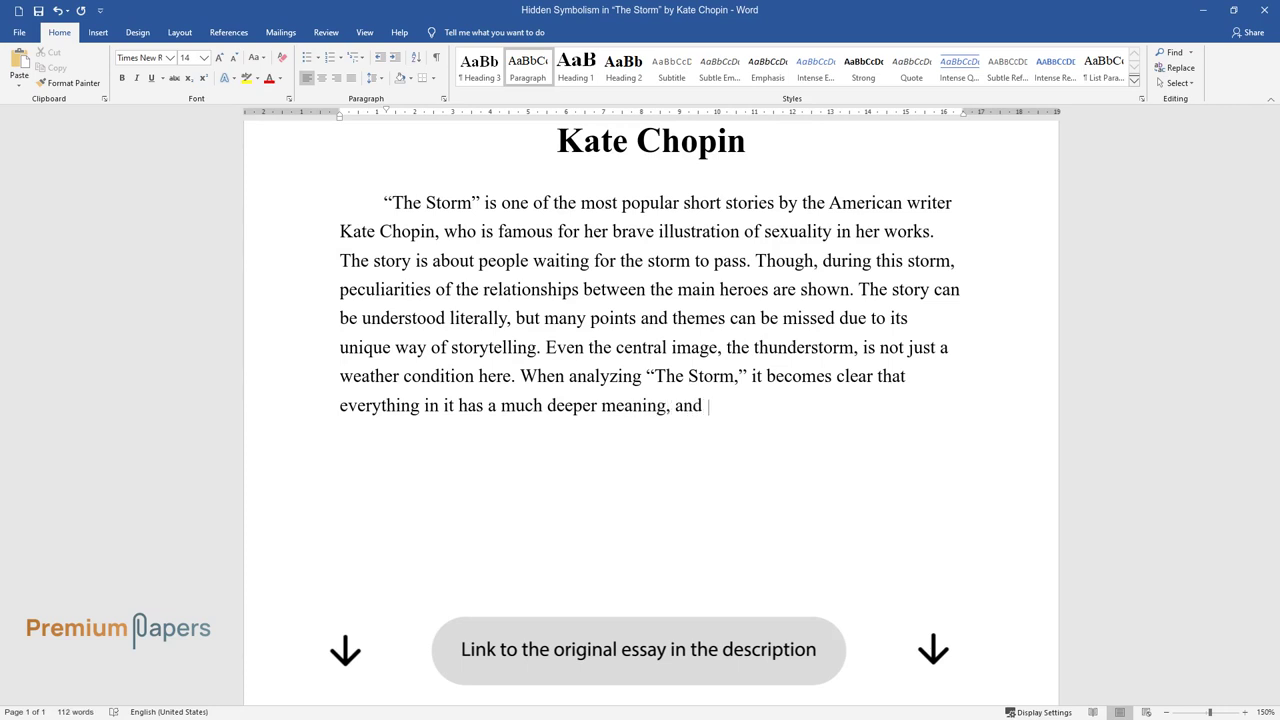
text(it is full of hidden symbols.)
key(Return)
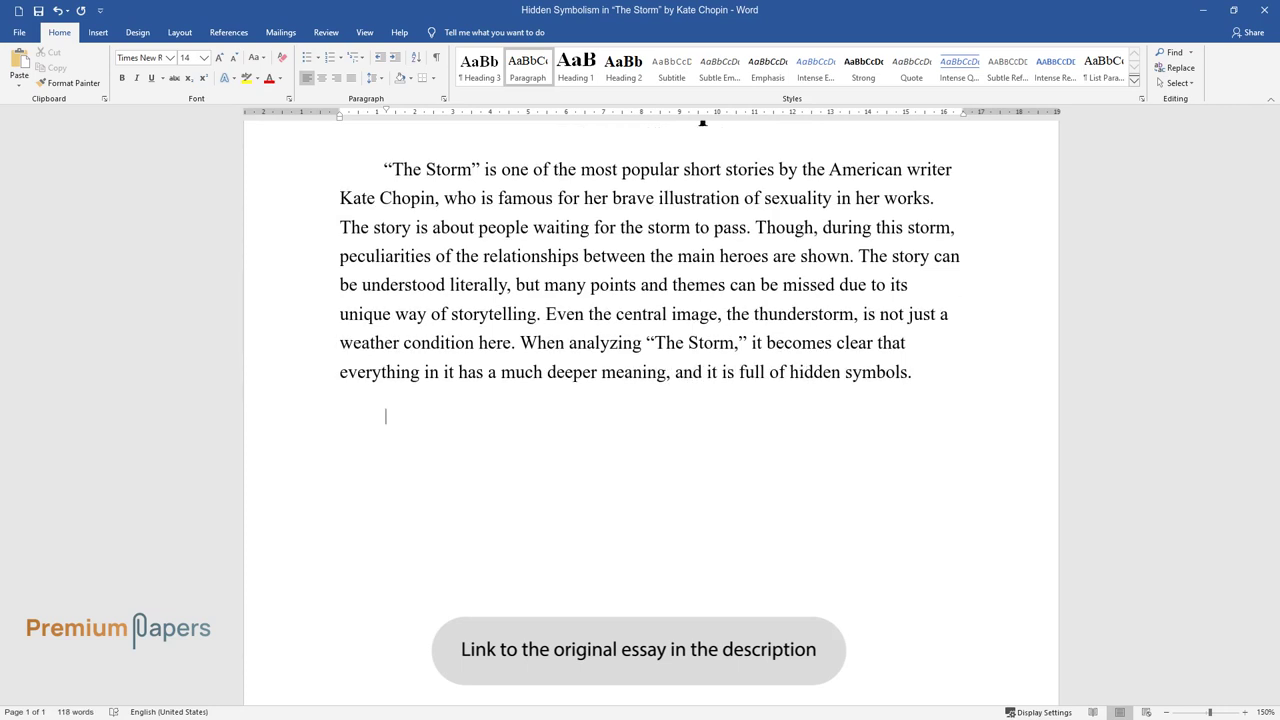
Begin the second paragraph with Bobinôt and Bibi at the store, worried about Calixta, who is home alone and scared of the sudden weather change.
text(At the beginning of)
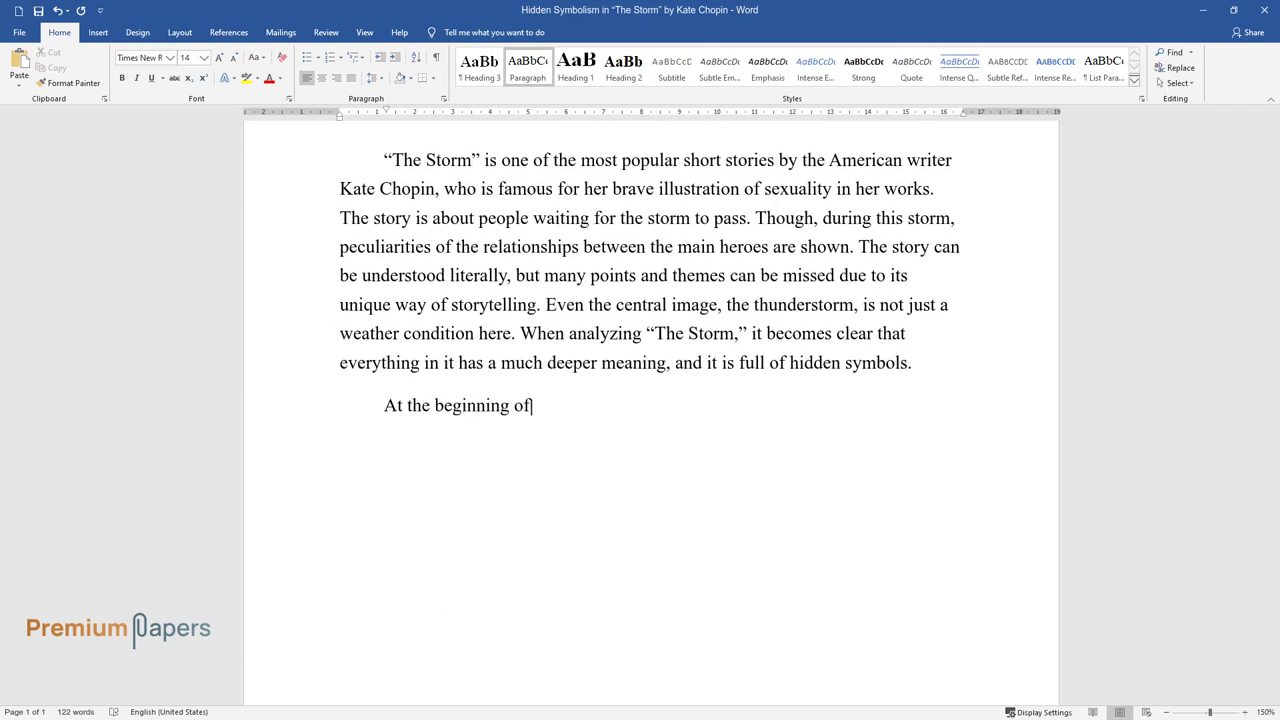
text( the story, the reader meets Bobinôt a)
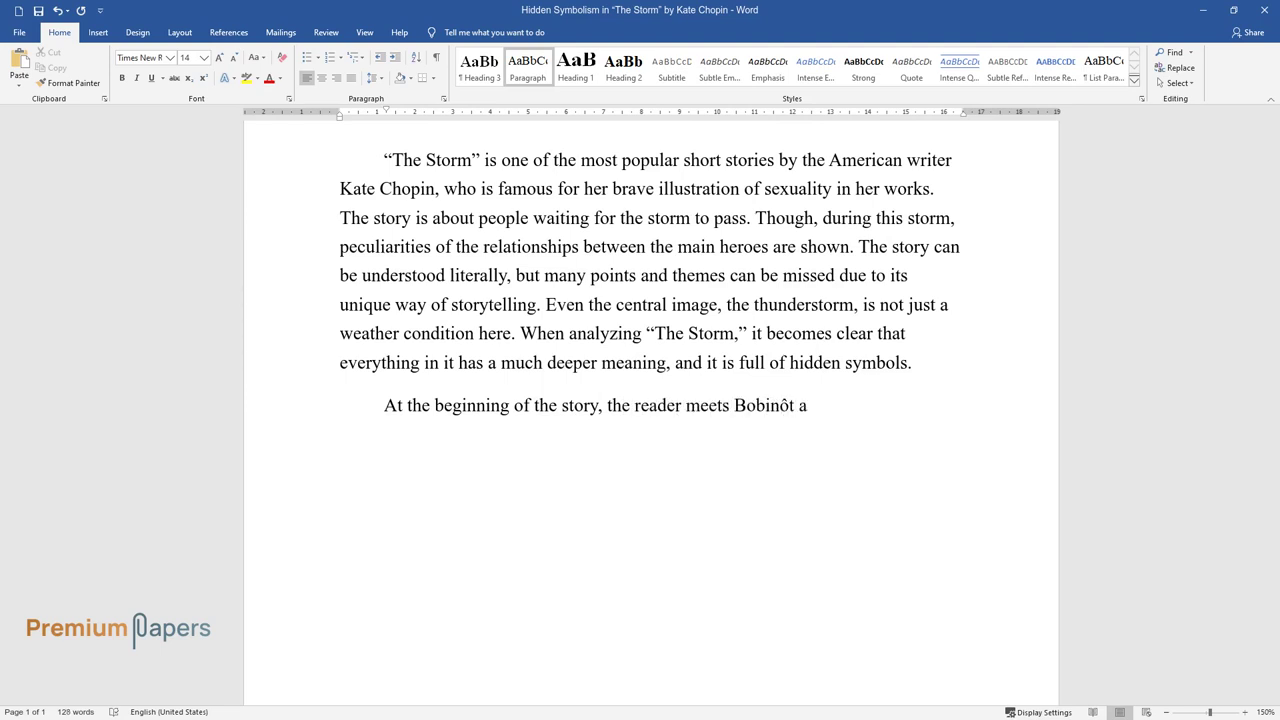
text(nd his son Bibi, who were at the store when the storm beg)
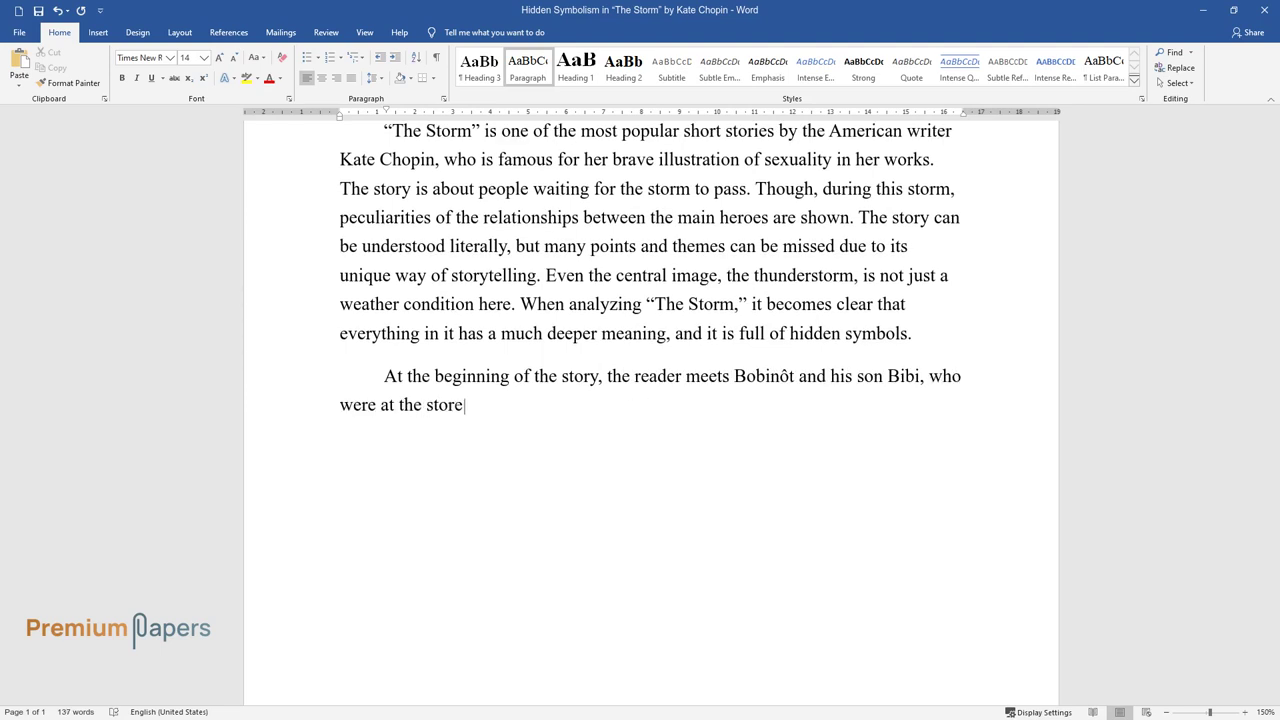
text(an. They are worri)
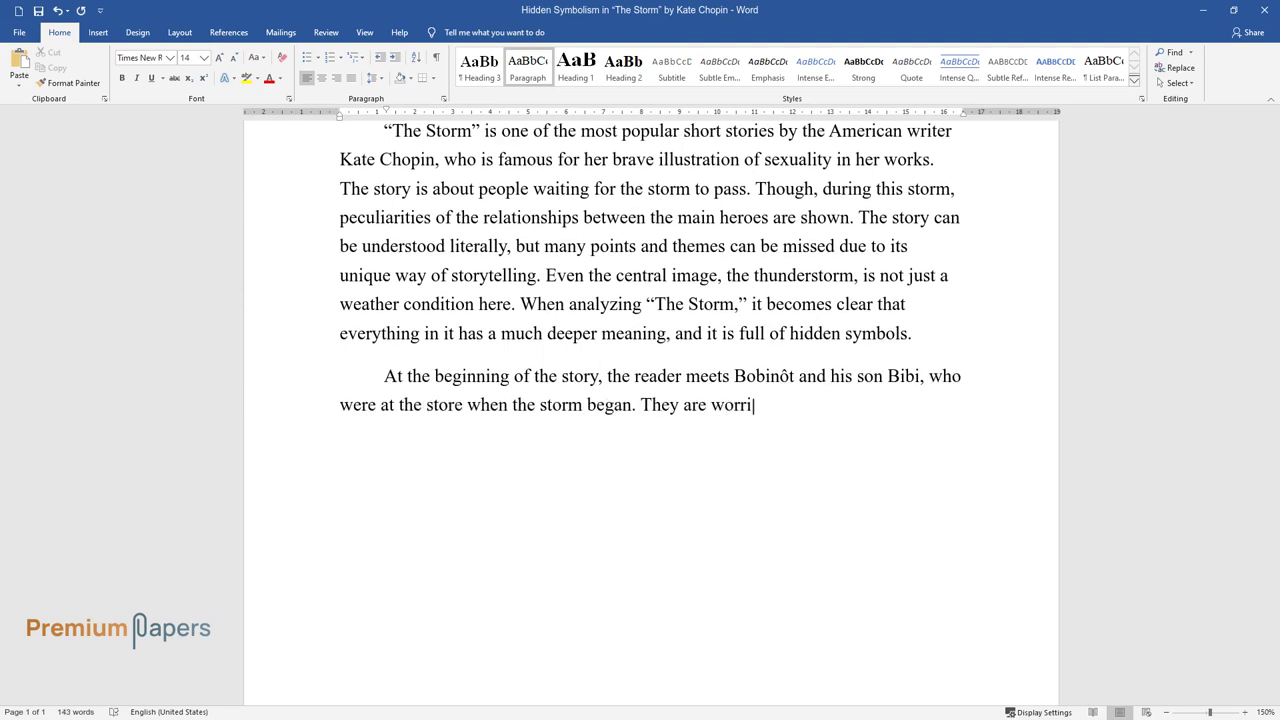
text(ed about their wife and mother Calixta)
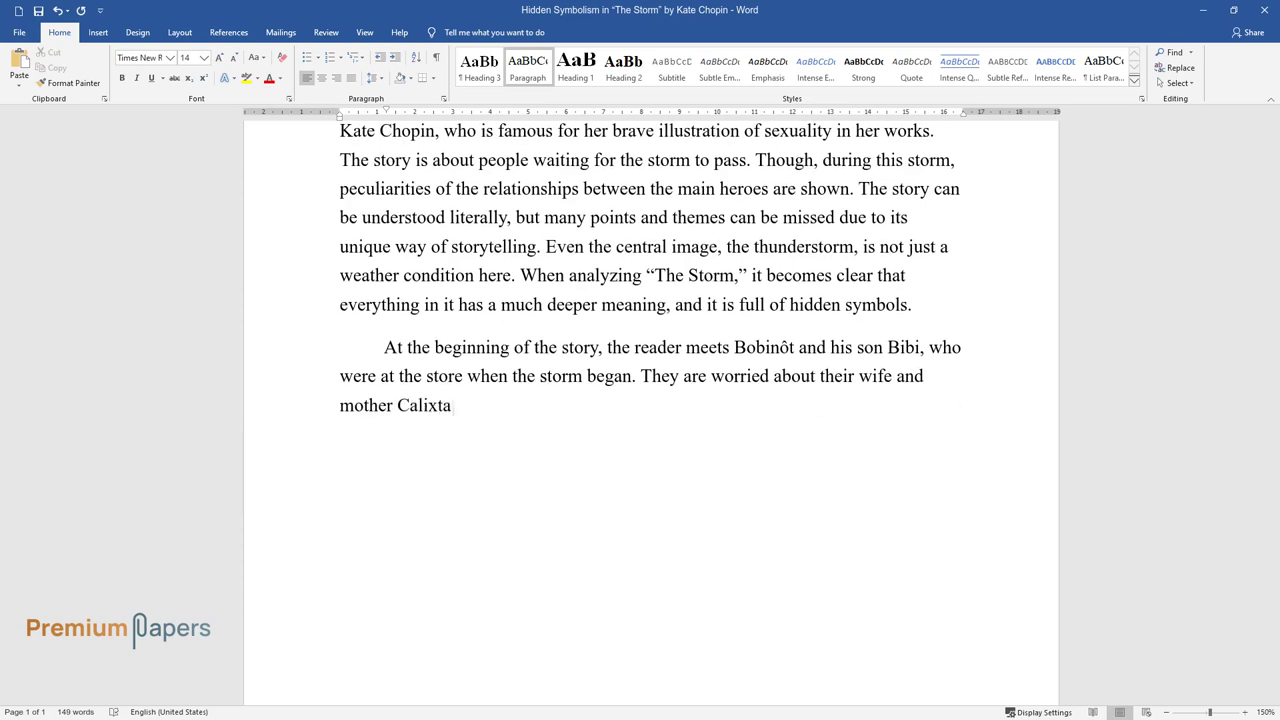
text(, who stayed at home alone and was sca)
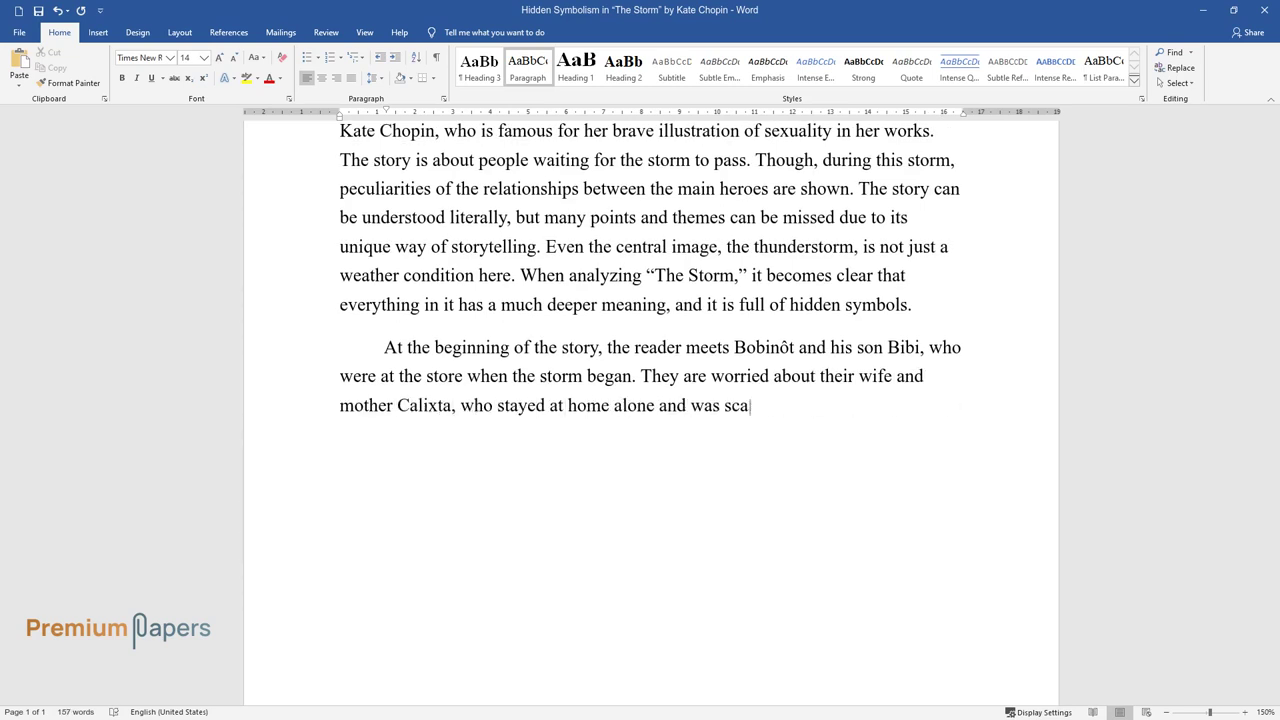
text(red of the )
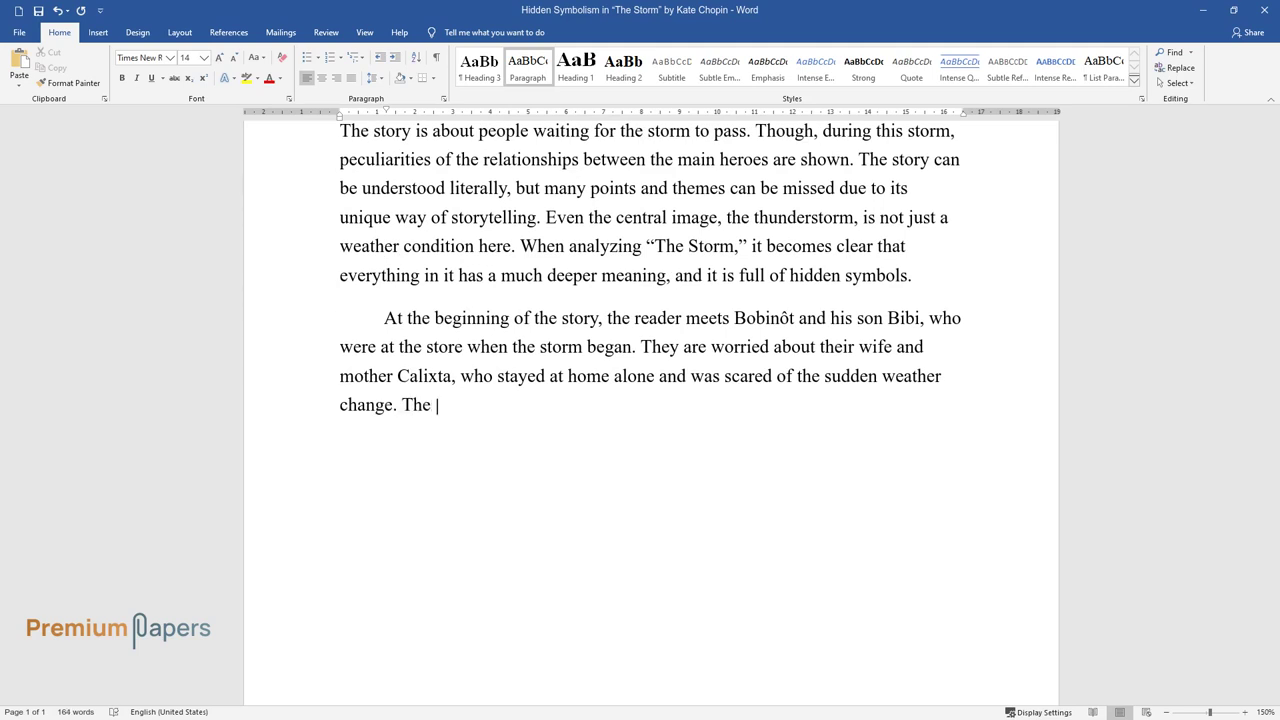
text(sudden weather change. The introduction part of the story reveal)
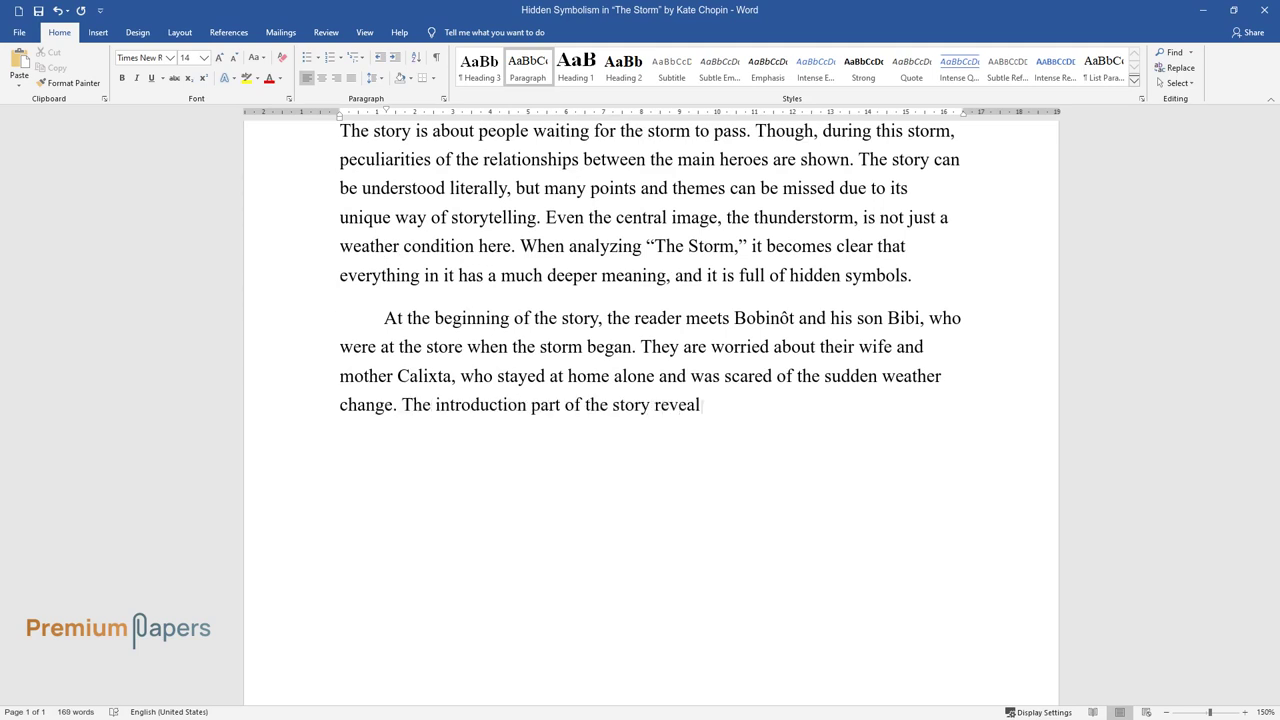
Add that the introduction reveals facts about Bobinôt and Calixta’s marriage and the strict standards keeping women to the household and men in the outside world.
text(s many facts about Bobinôt and Calixta’s marria)
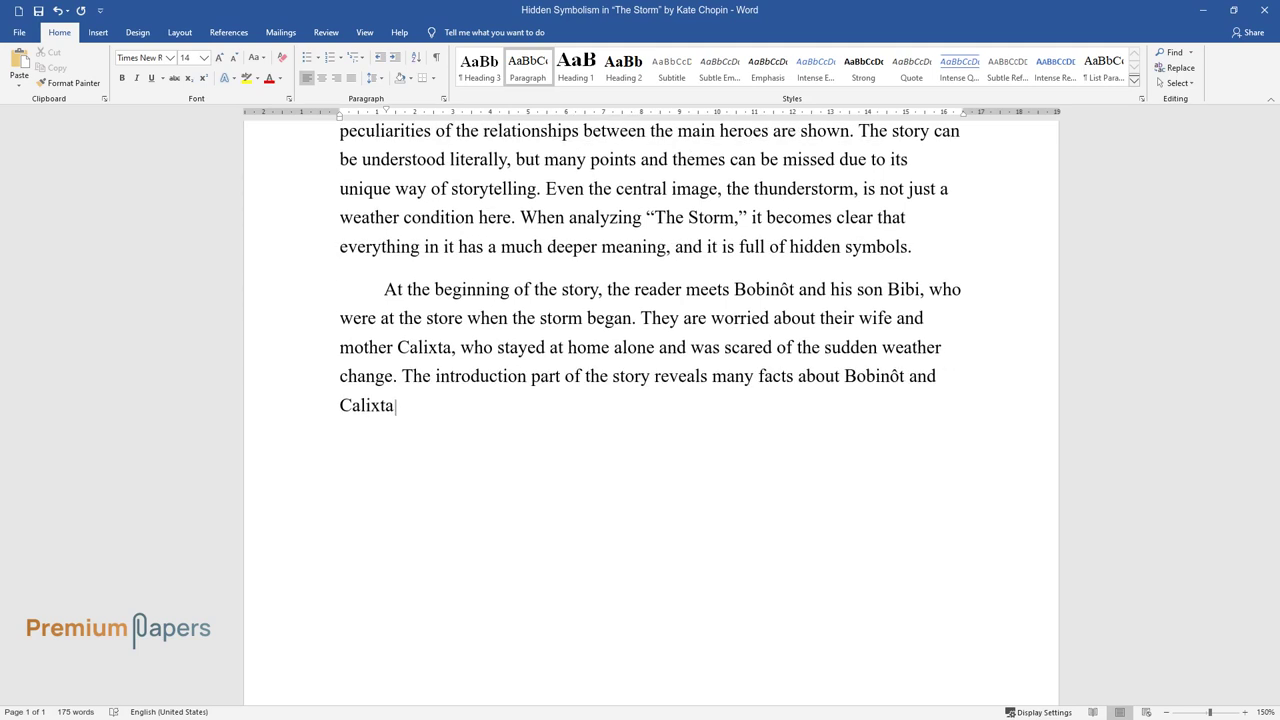
text(ge. It shows the strict stand)
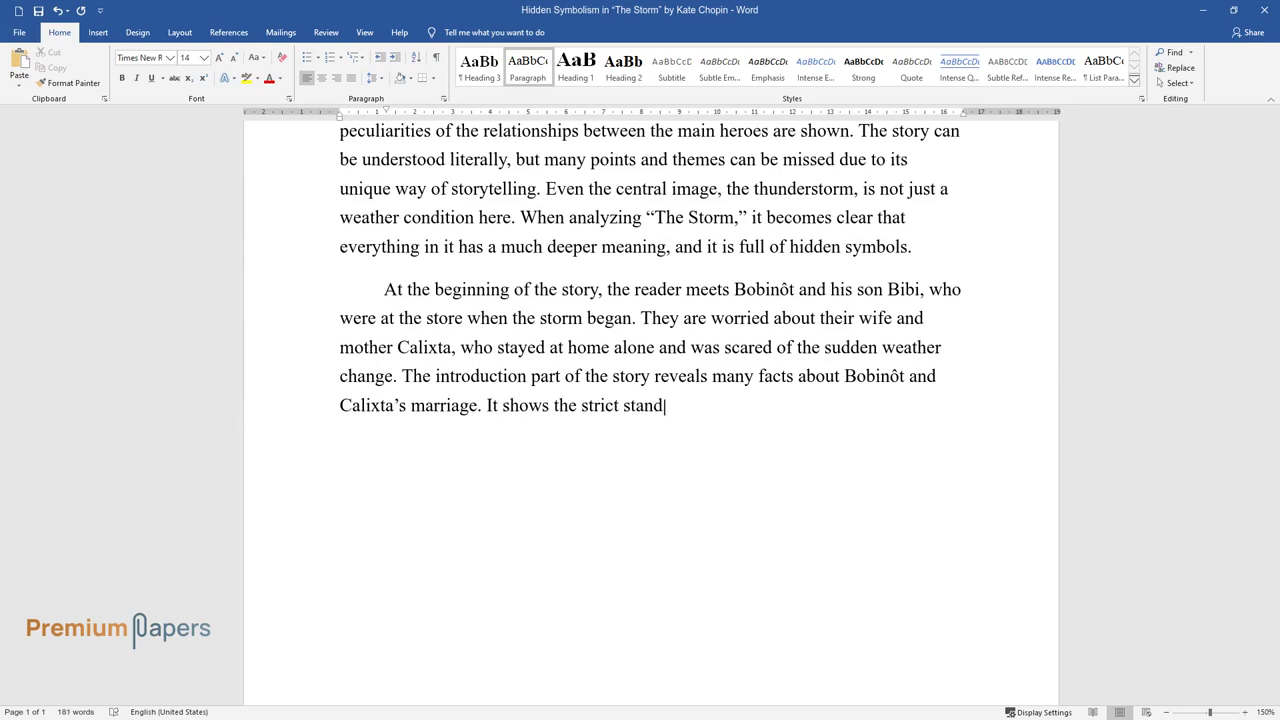
text(ards of that time, as women back then)
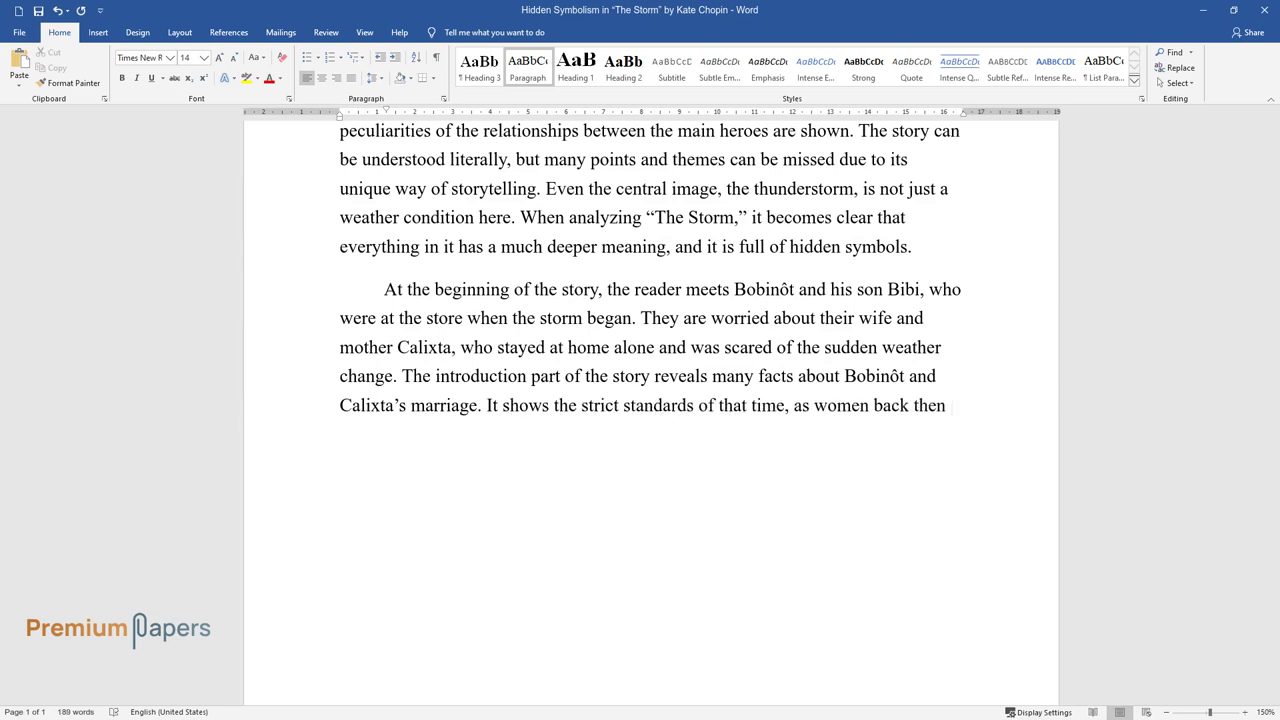
text( were supposed to maintain the househo)
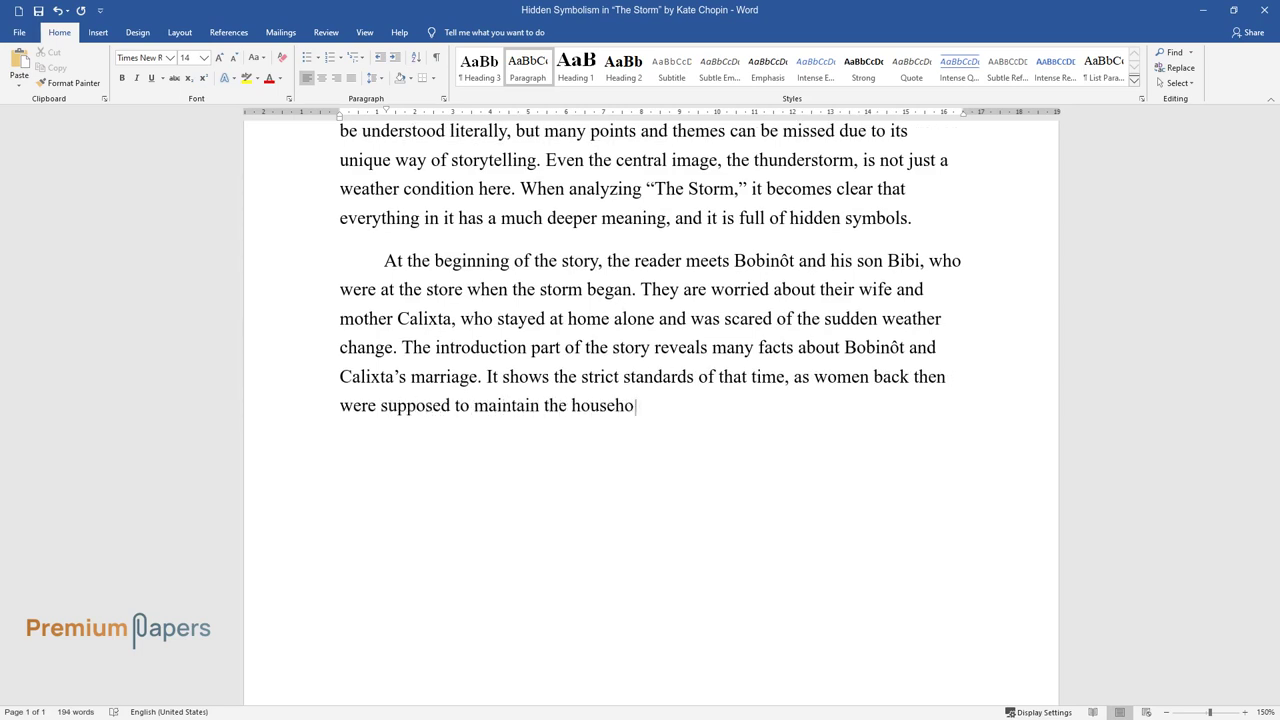
text(ld, and men were allowed to the outsid)
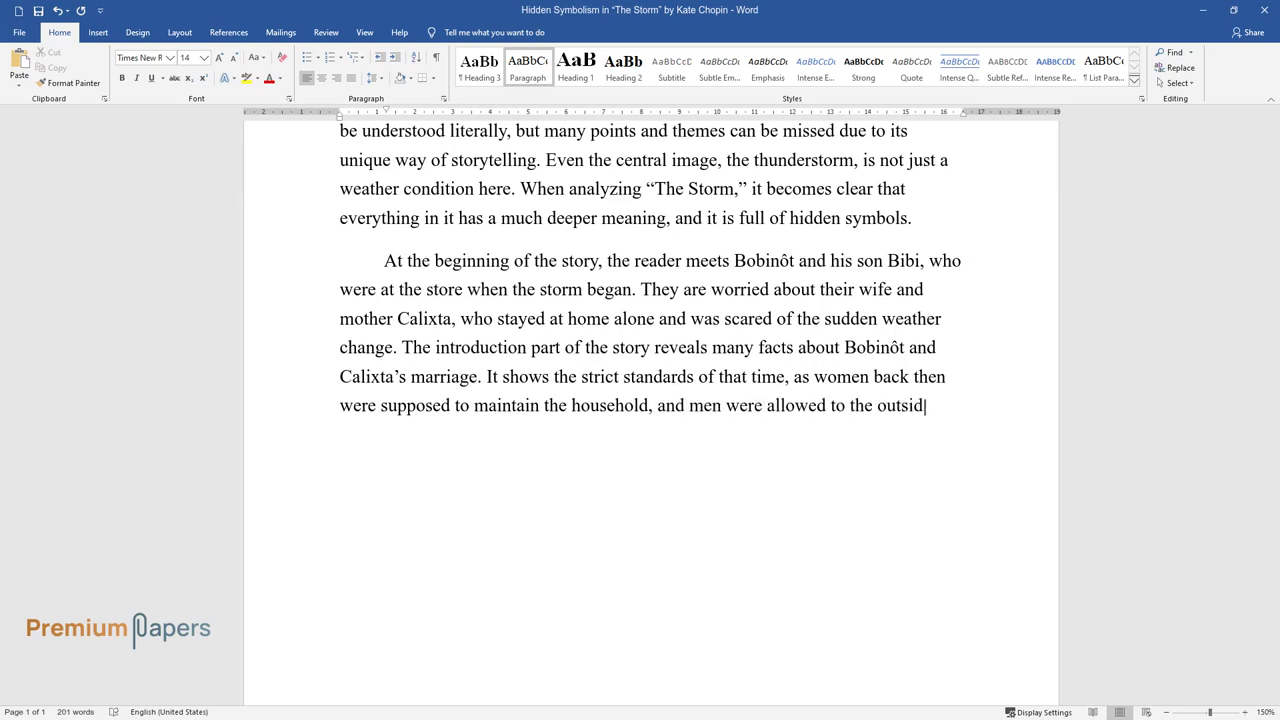
Add the first-chapter dialogue quoting “Maybe she got Sylvie helpin’ her this evenin’,” and Bibi’s answer that Sylvie helped the mother the day before.
text(e world. In the first chapter, there i)
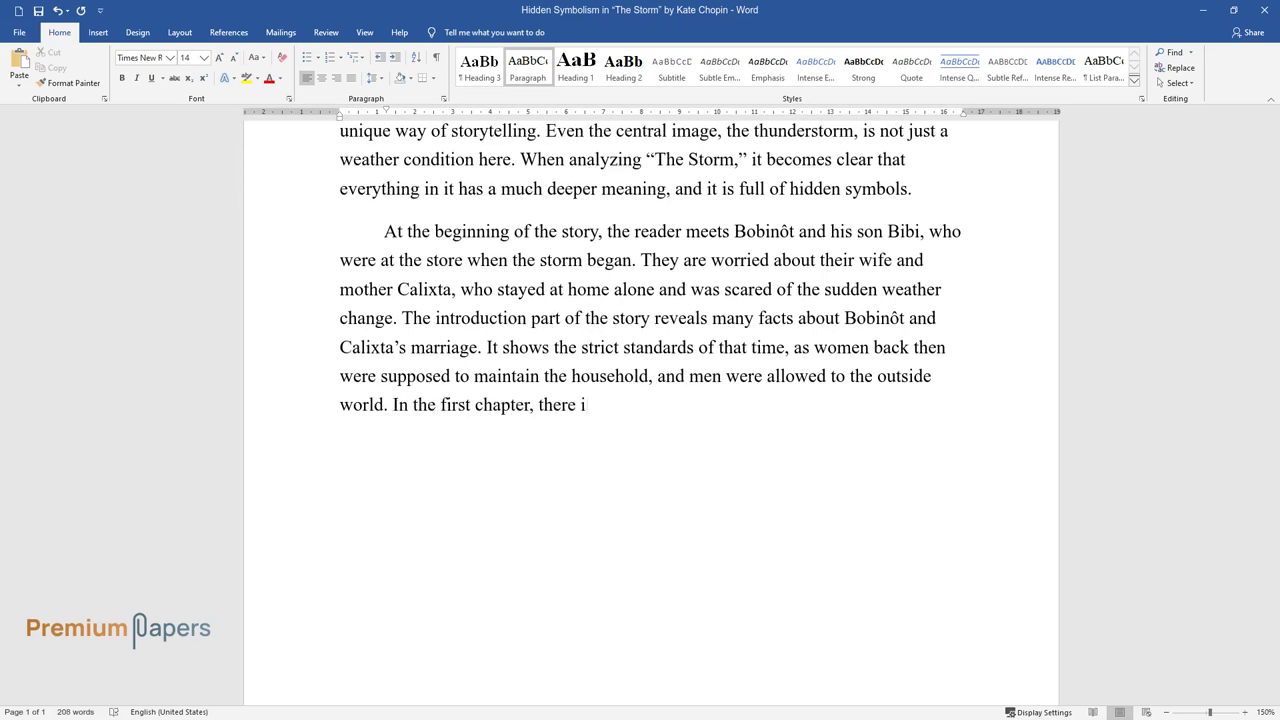
text(s a dialogue in which the head of the)
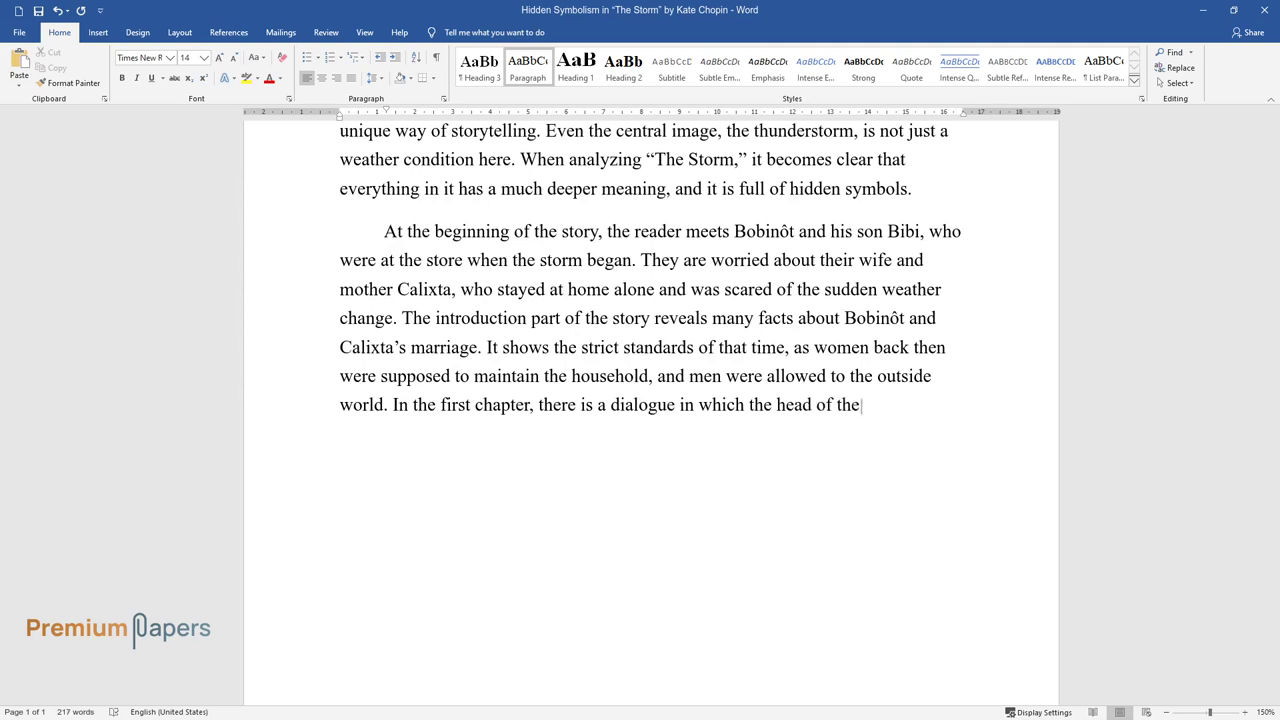
text( family tells his son, “Maybe she got Sylvie he)
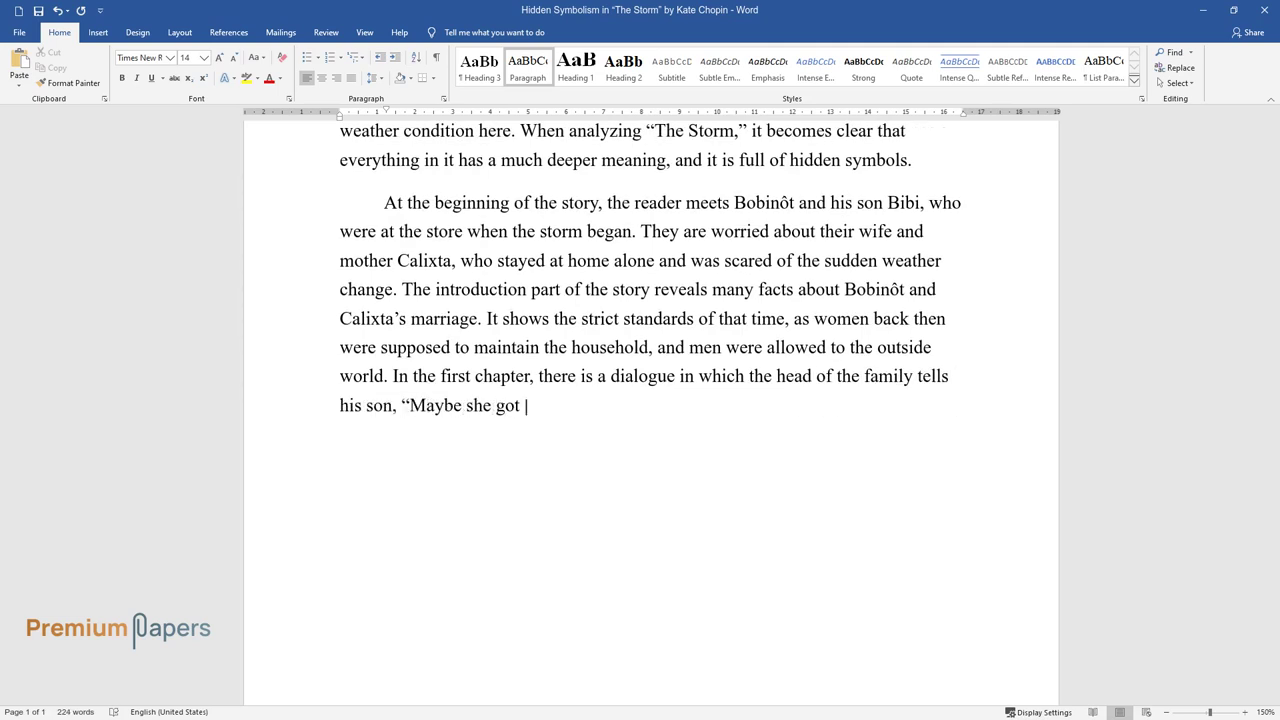
text(lpin’ her this evenin’,” and )
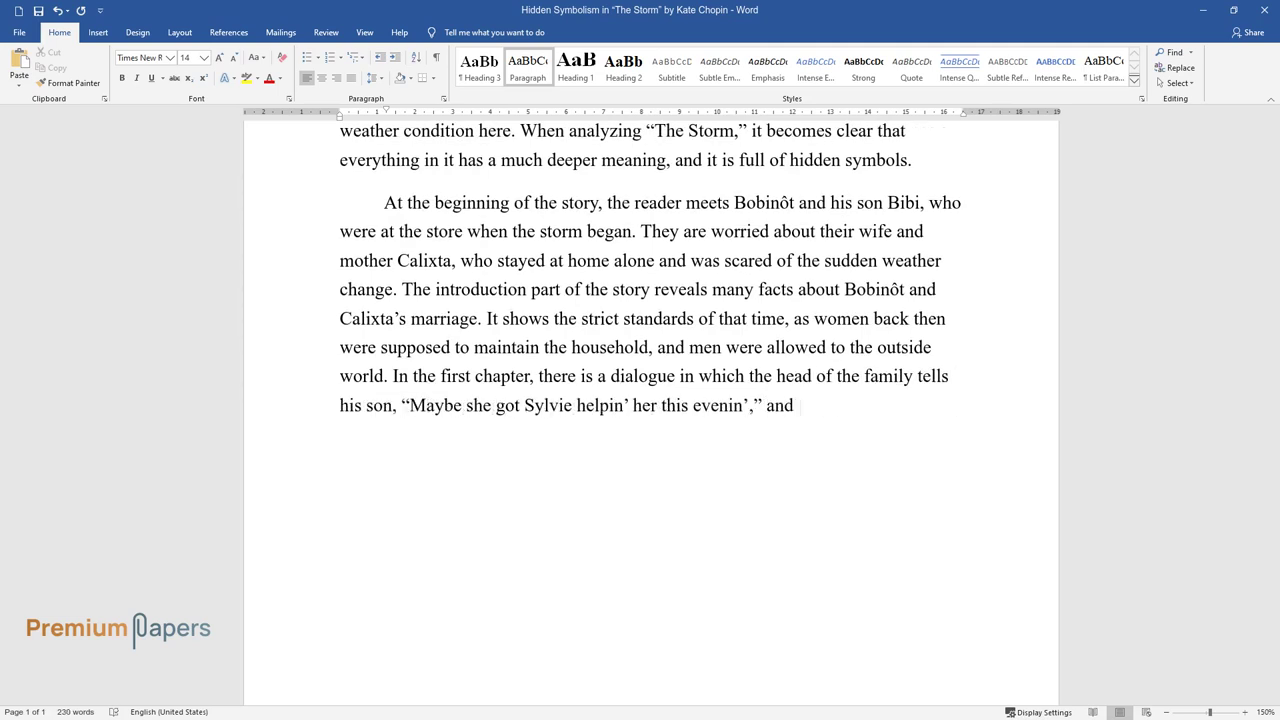
text(Bibi answers that Sylvie helped the mo)
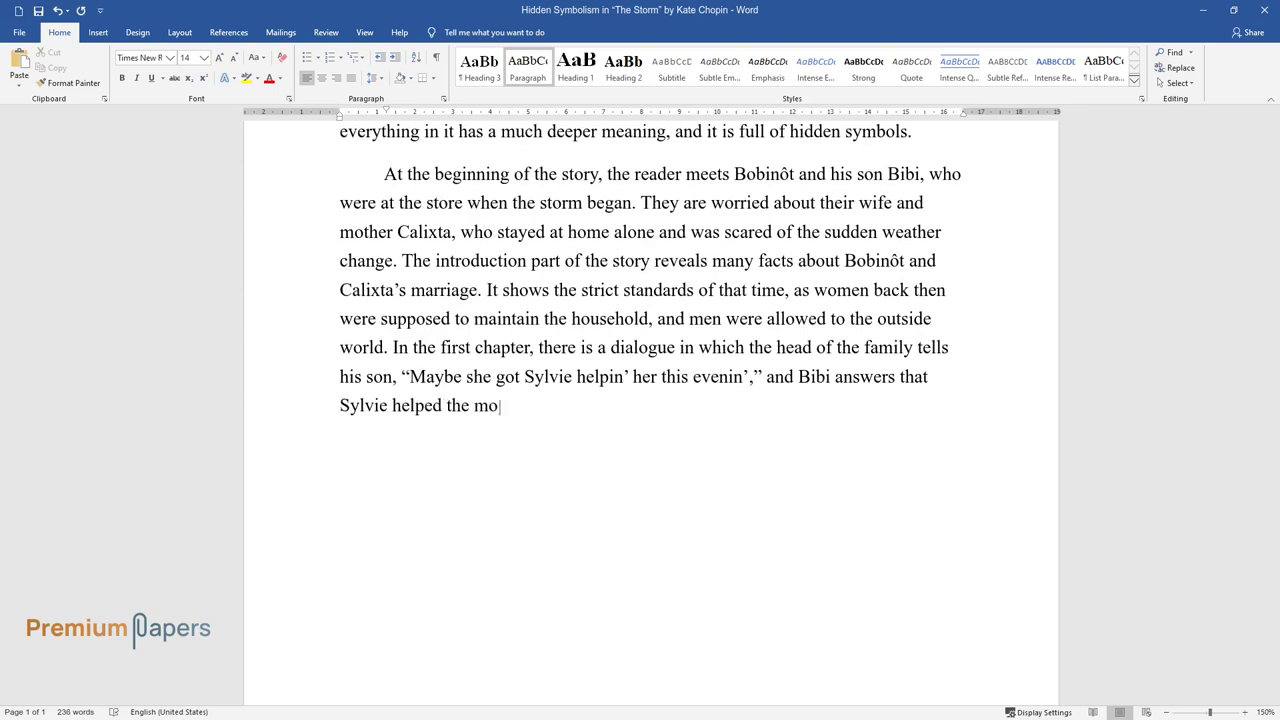
text(ther the day before. The situation pr)
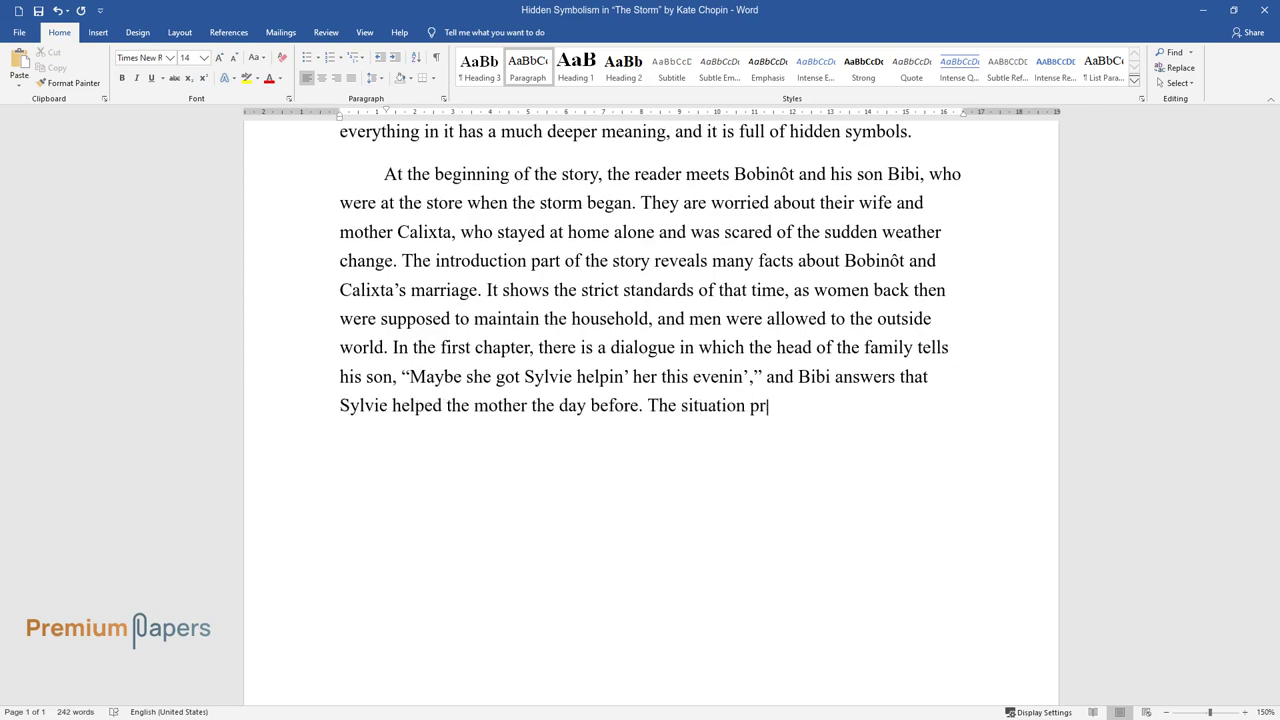
Finish the second paragraph by stating that the man has little interest in his wife’s affairs at home, leaving it all as her responsibility.
text(oves that the man has little interest )
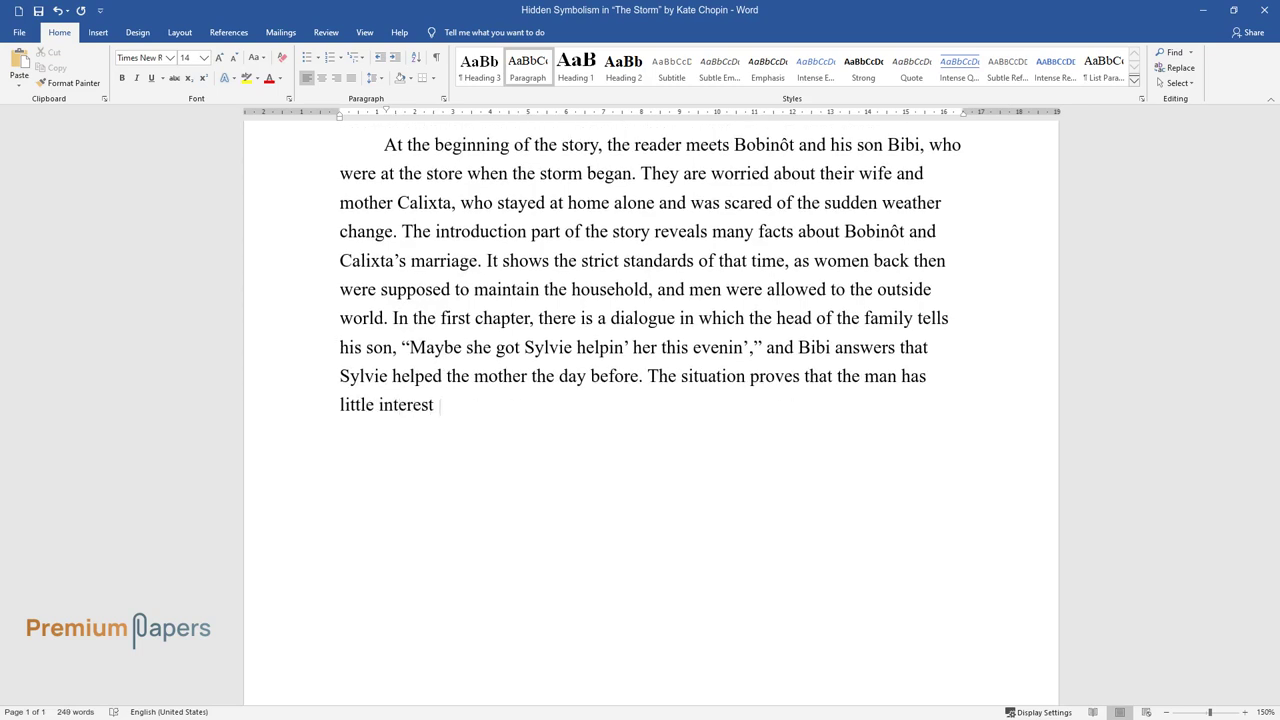
text(in his wife’s affairs at home, leaving)
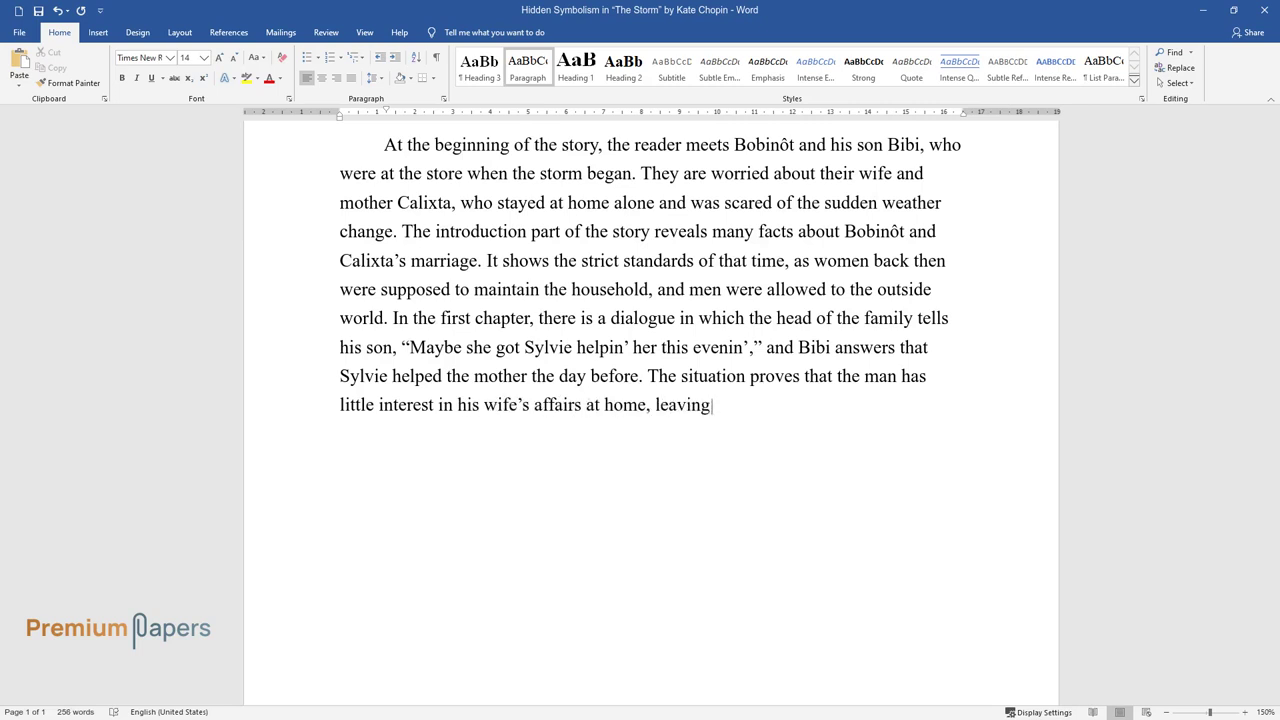
text( it all as her responsibility.)
Begin the third paragraph with Calixta at home, worried about her husband and son, sewing when the storm comes and going outside to gather laundry.
key(Return)
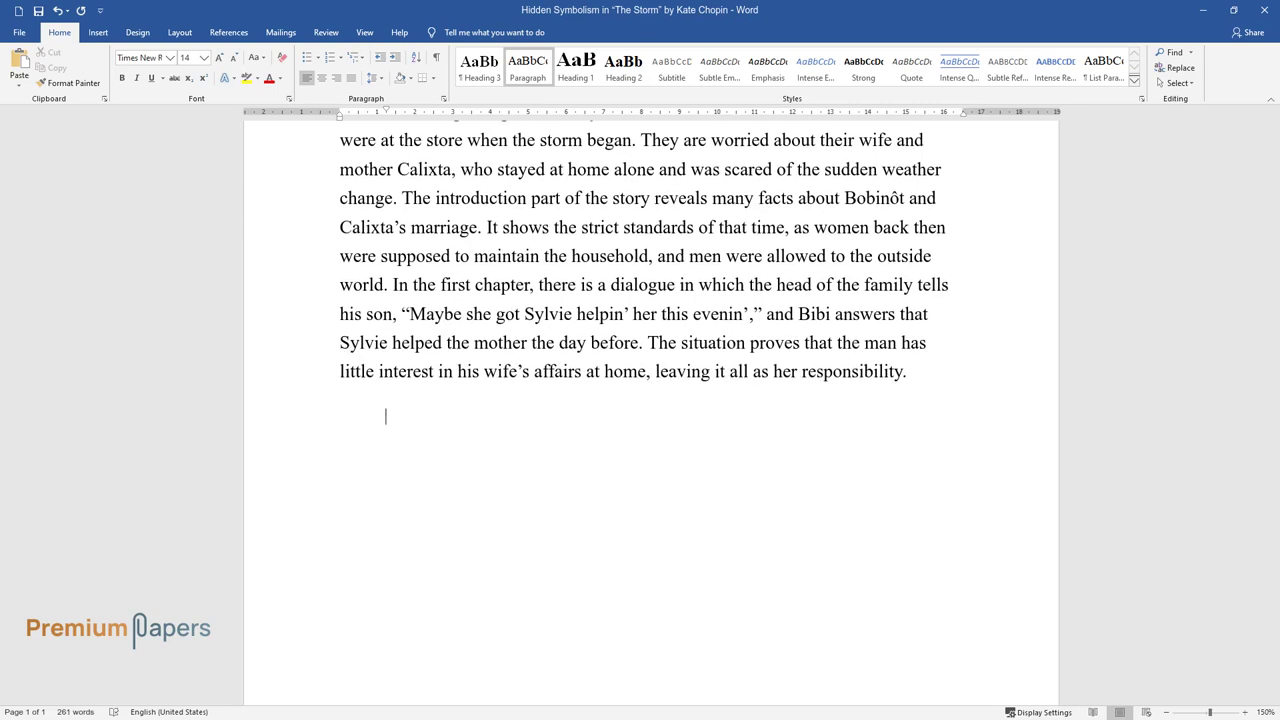
text(Back at home, Calixta is worried about the whereabouts of her husband and son. She is sewing wh)
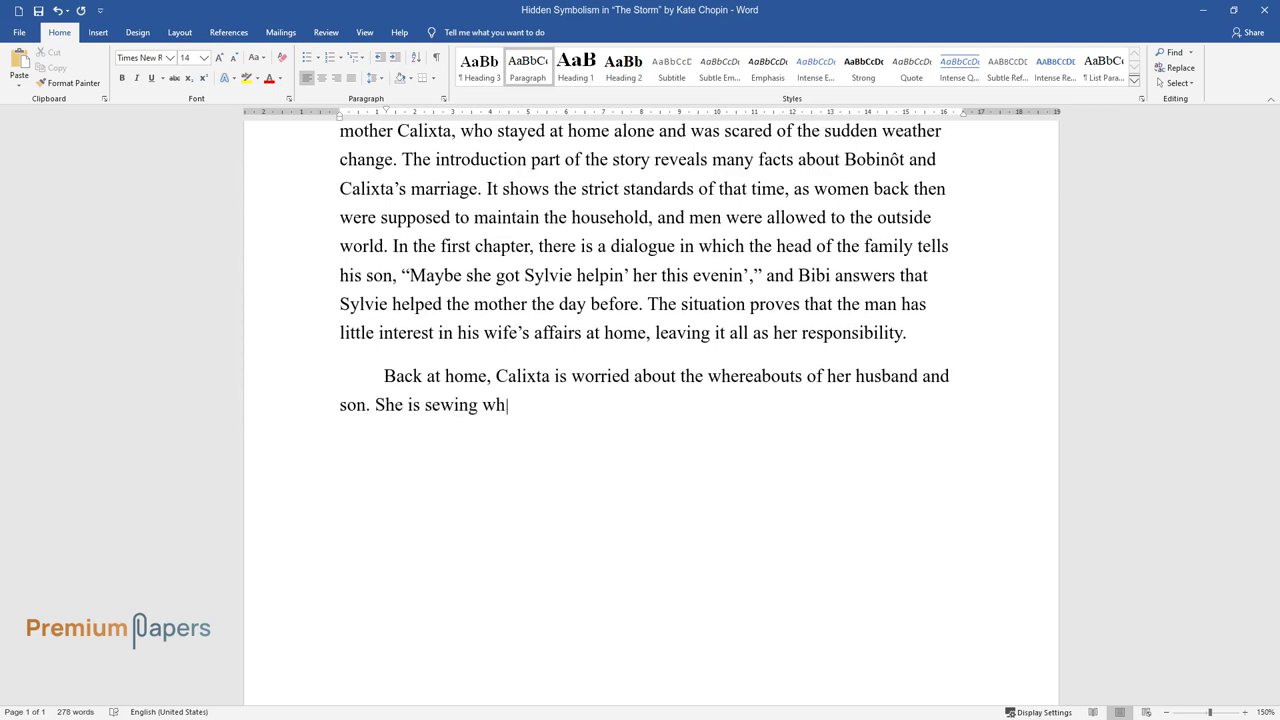
text(en she hears the storm coming and de)
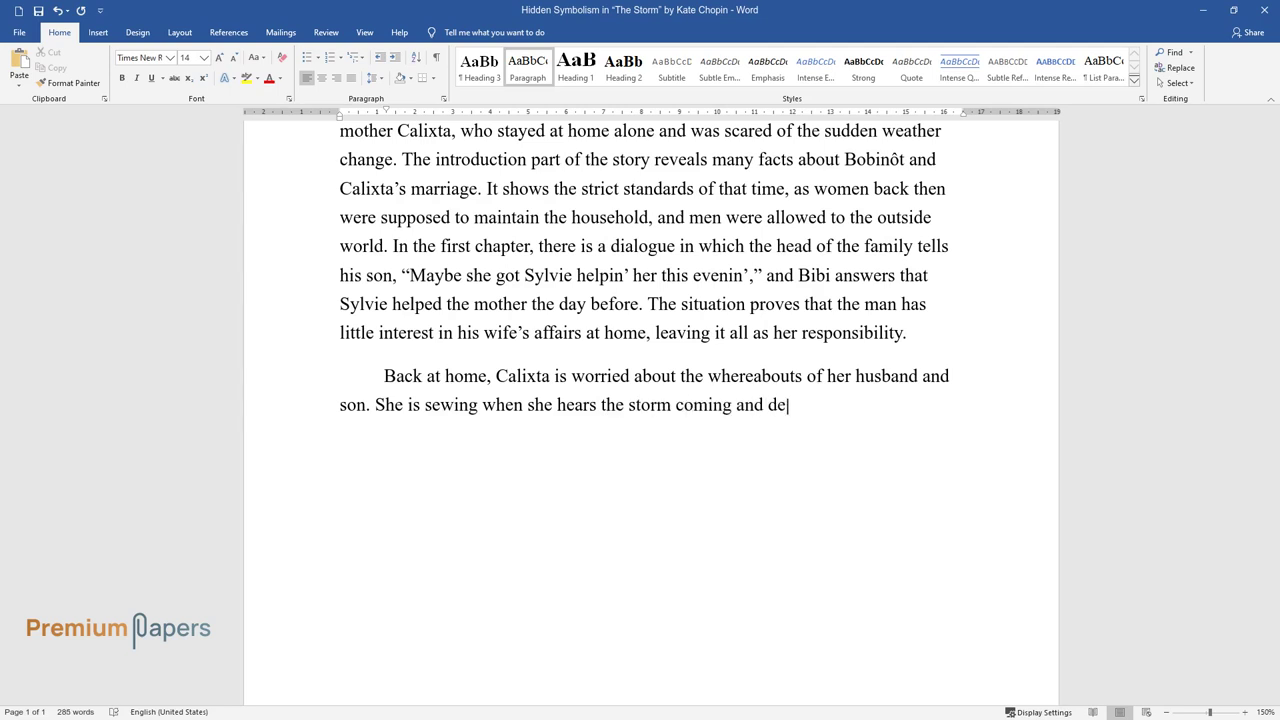
text(cides to go outside to gather laundr)
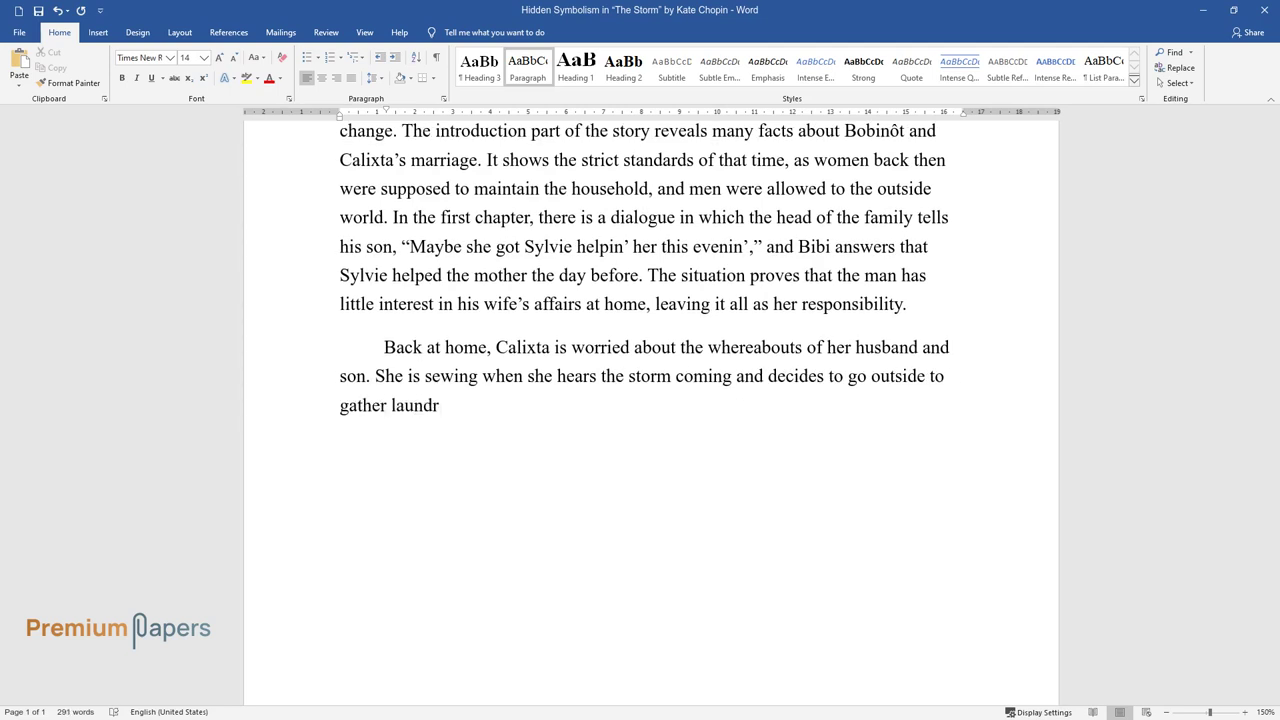
Add that this scene shows Calixta feels uncomfortable at home, indicated by her need to take off the collar of her gown from her throat.
text(y. In this scene, the reader sees tha)
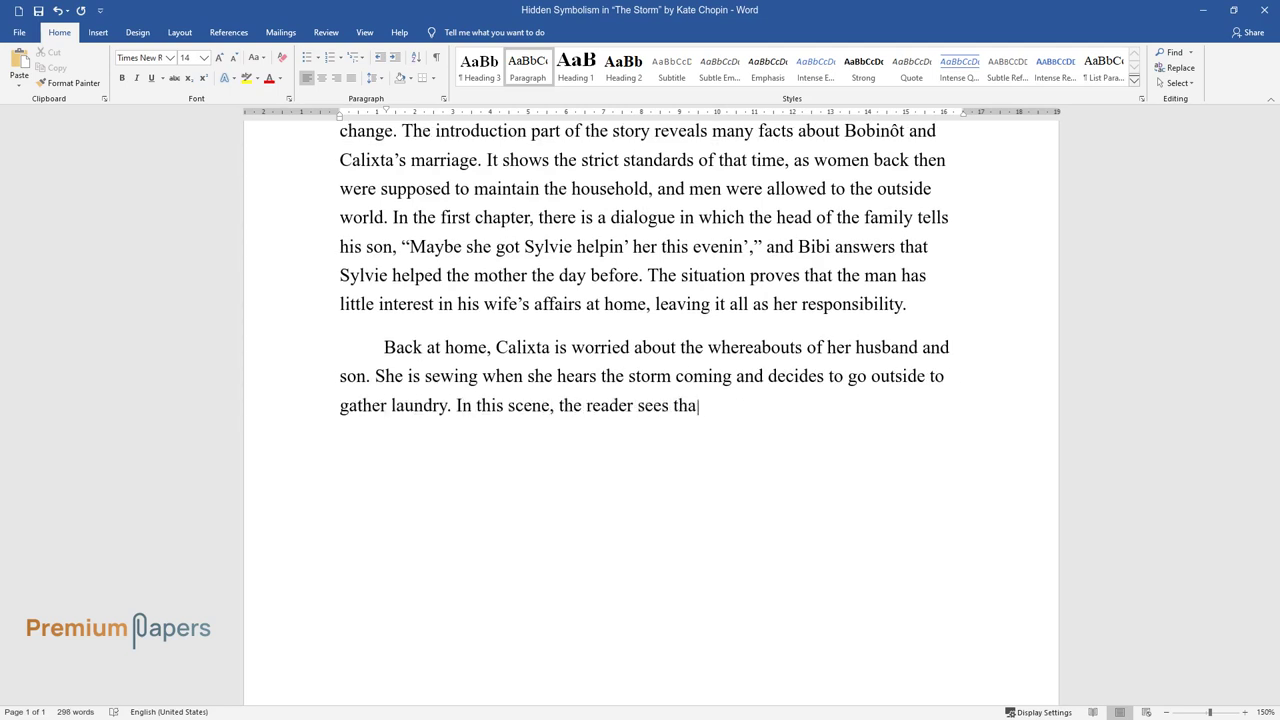
text(t she feels uncomfortable at home, i)
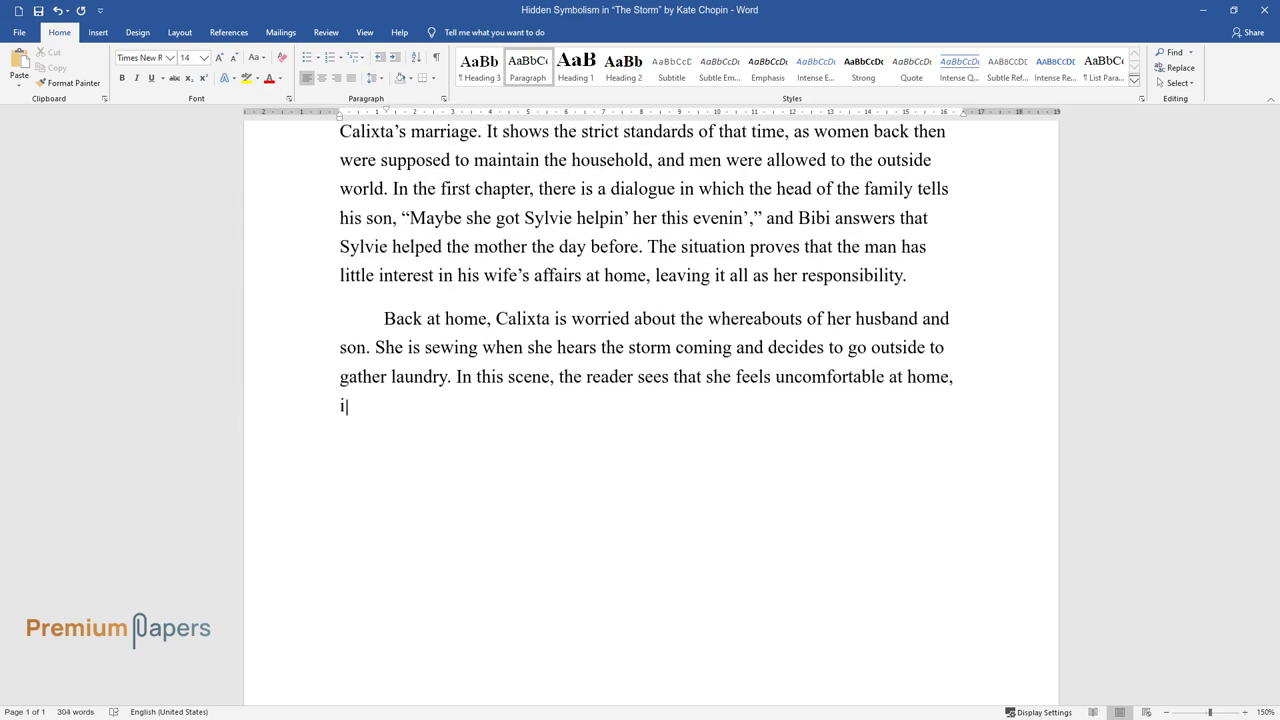
text(t is indicated by her need to take of)
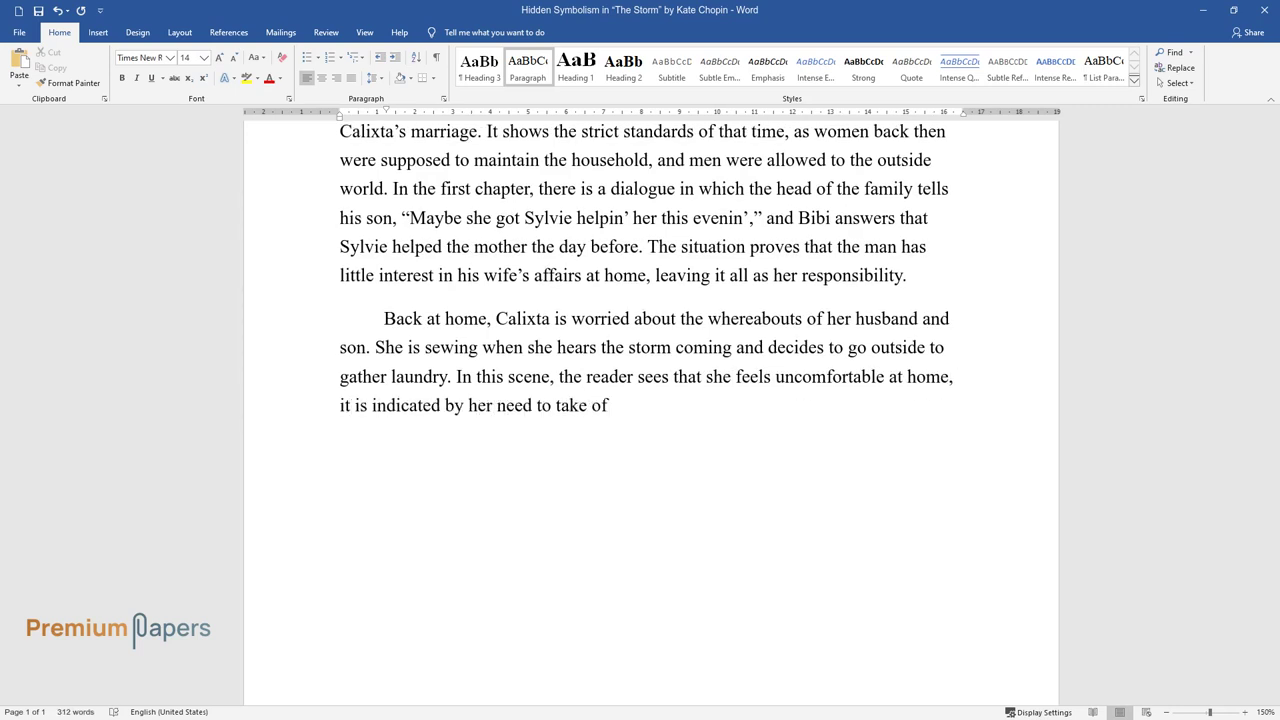
text(f the collar of her gown from her th)
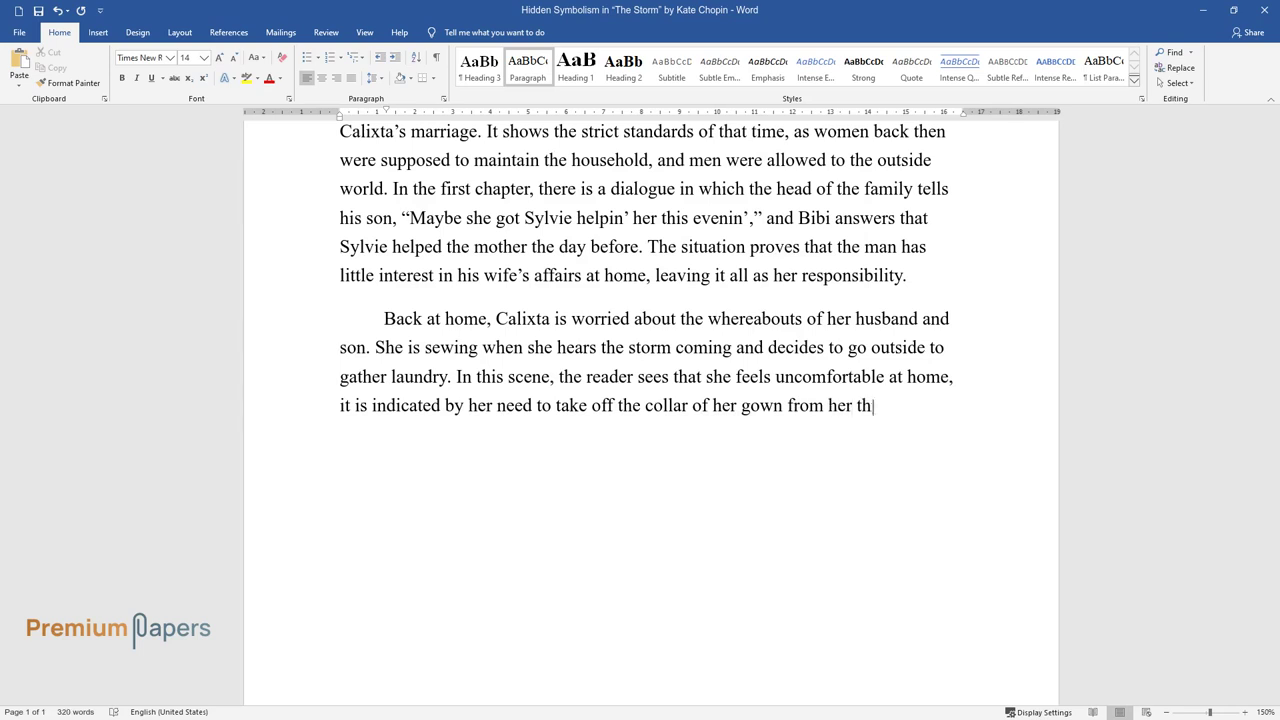
text(roat. The author remarks that the co)
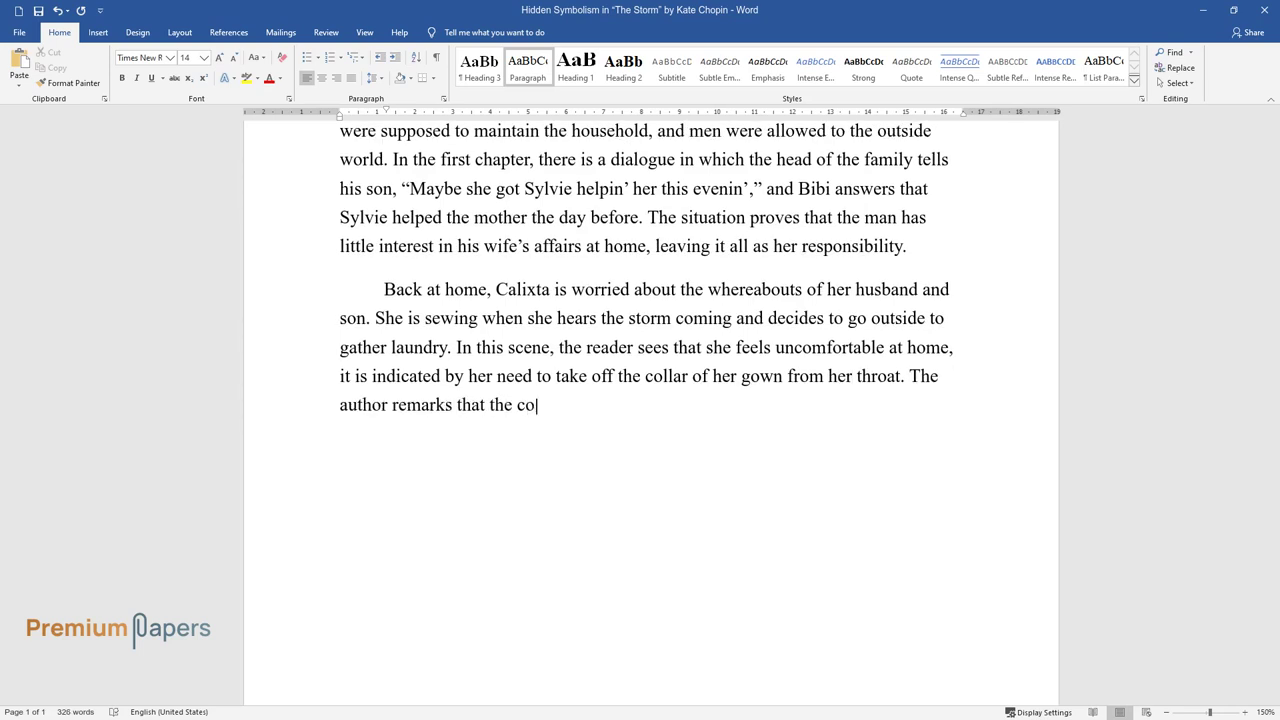
Finish the third paragraph with the collar’s classic white color, associated with purity, and Calixta’s restlessness as discomfort with general expectations of female virtue.
text(lor of her collar is classic white, w)
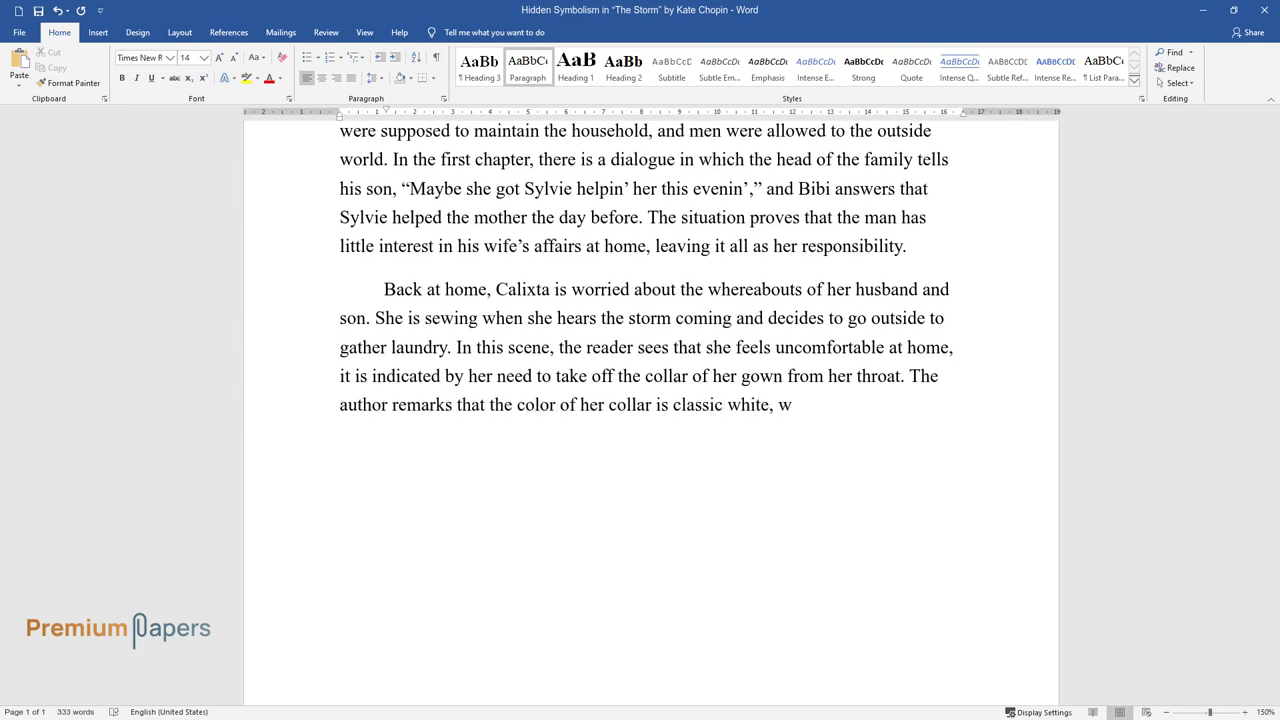
text(hich is usually associated with puri)
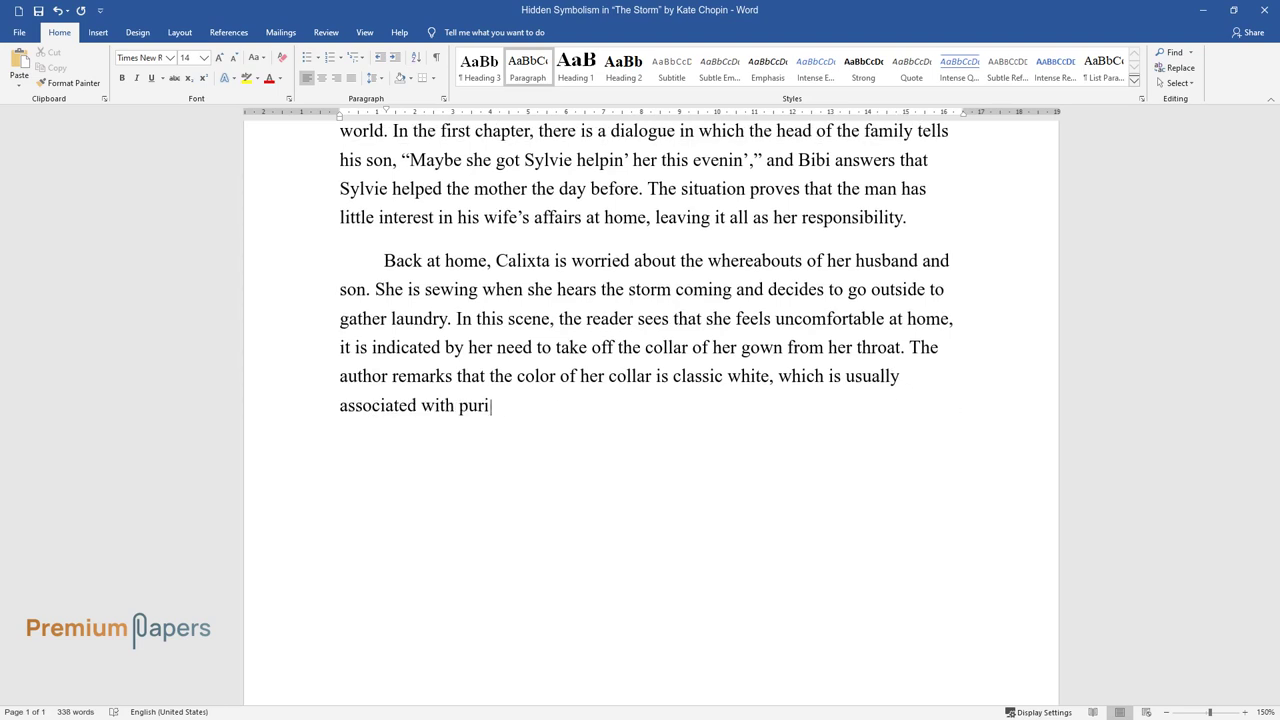
text(ty, and Calixta's restlessness means discomfort with ge)
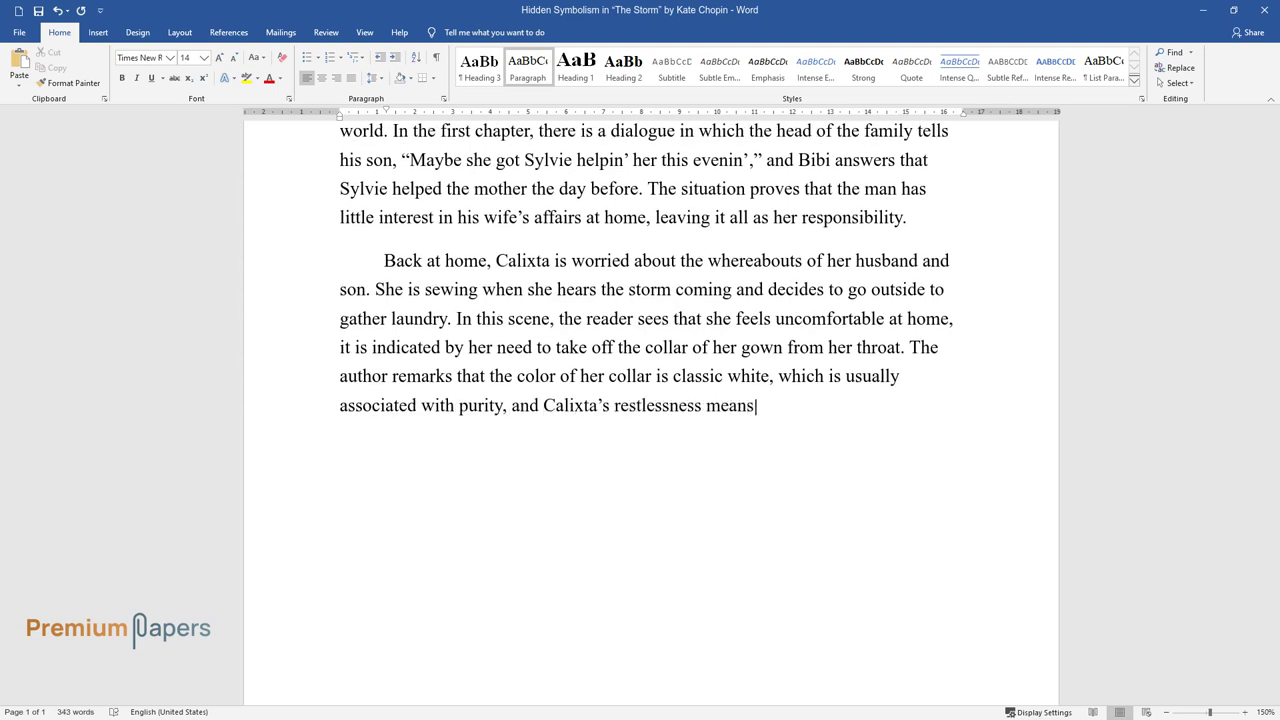
text(neral expectations of female virtue.)
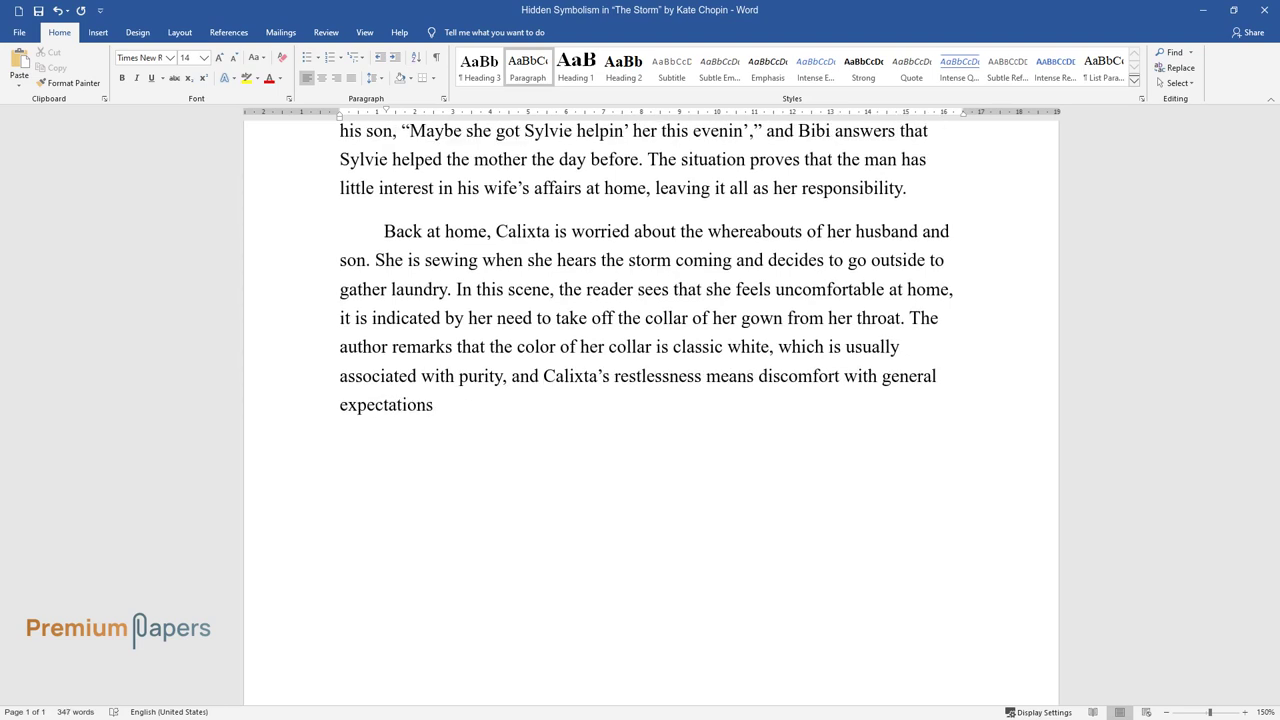
Begin the fourth paragraph with Calixta meeting Alcée outside, who helps her gather laundry and asks to stay until the rain stops.
key(Return)
text(W)
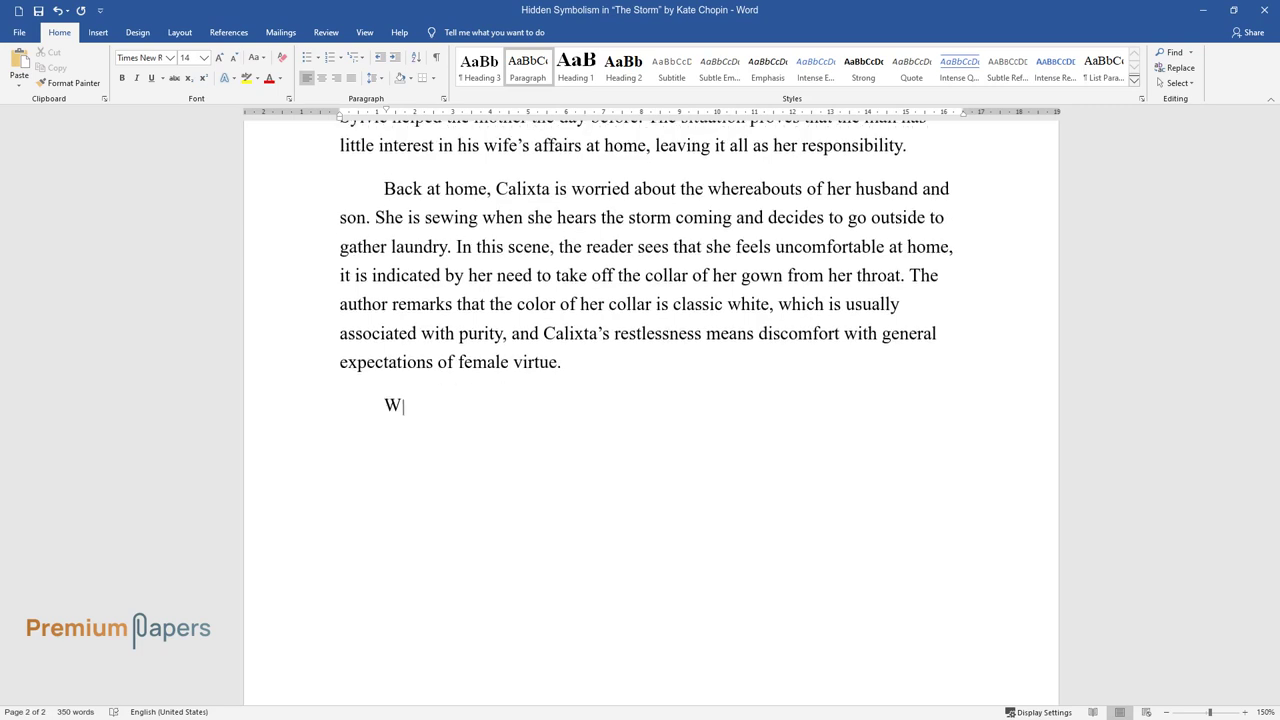
text(hen outside, Calixta meets Alcée wh)
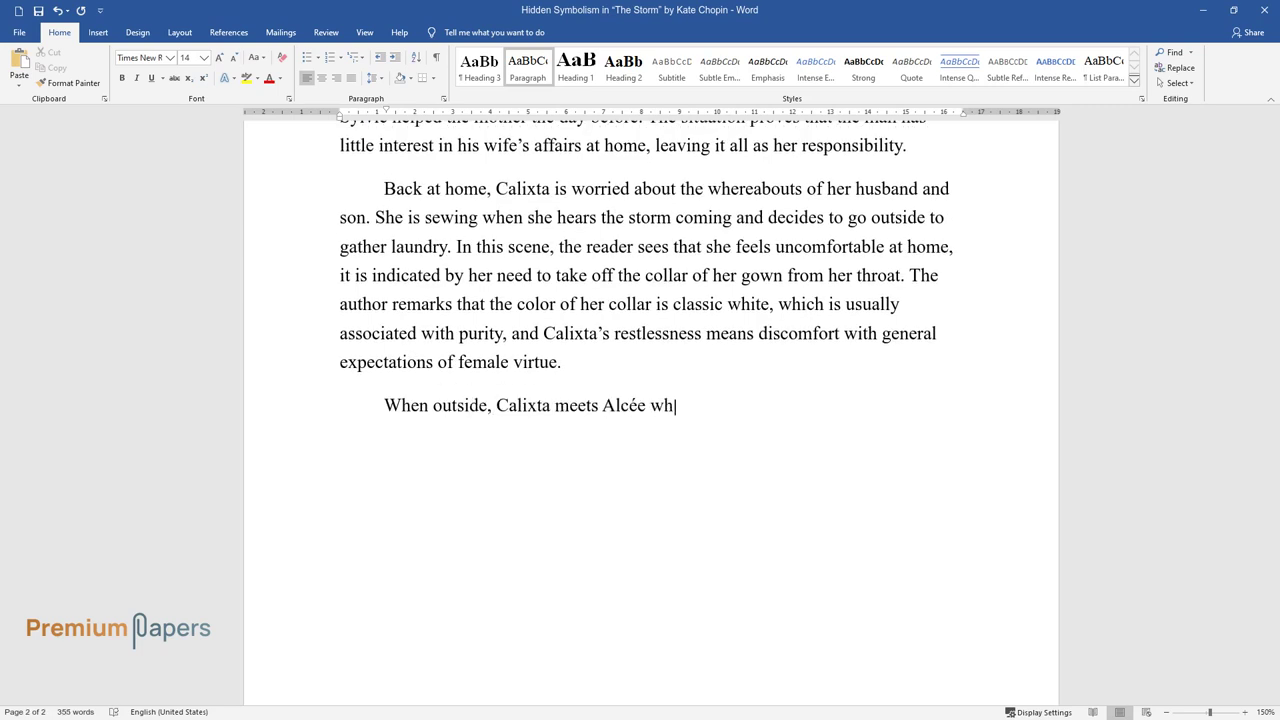
text(o helps her gather laundry and asks)
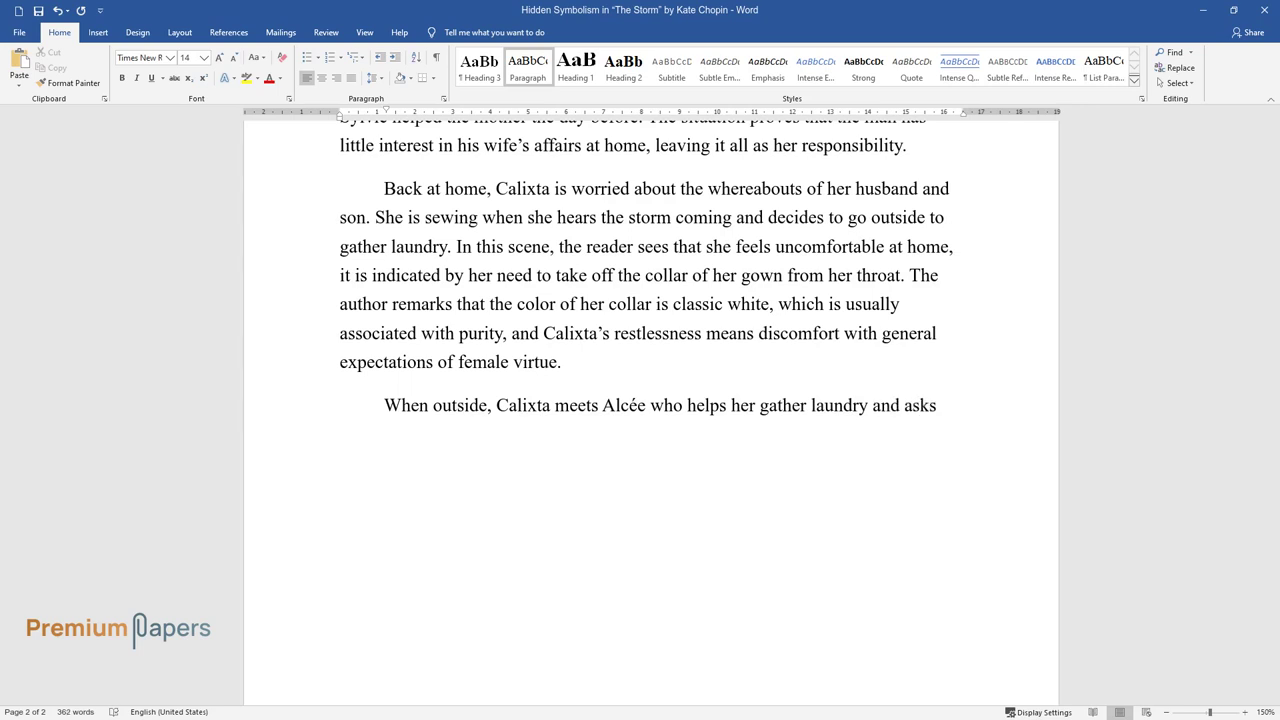
text( to stay with her until the rain st)
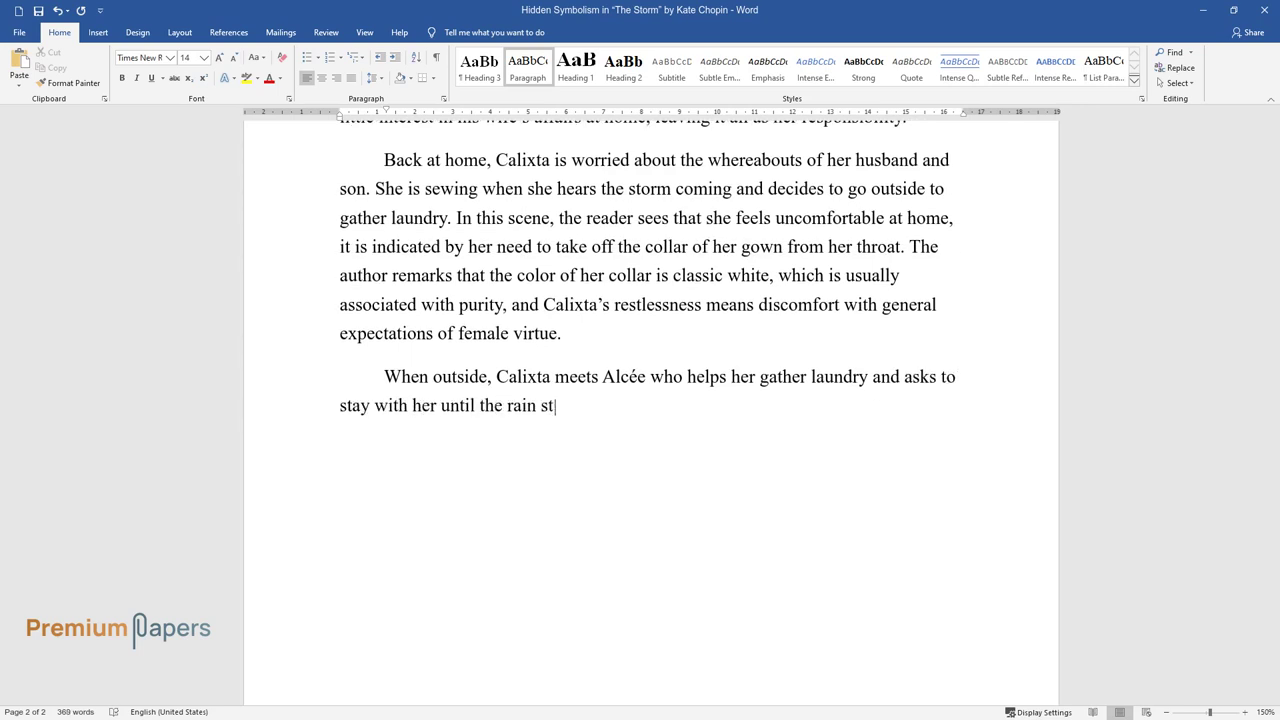
Add that the story reveals they are former lovers, proven by their speech style: “His voice and her own startled her as if from a trance.”.
text(ops. The story immediately reveals the fact that they are former lover)
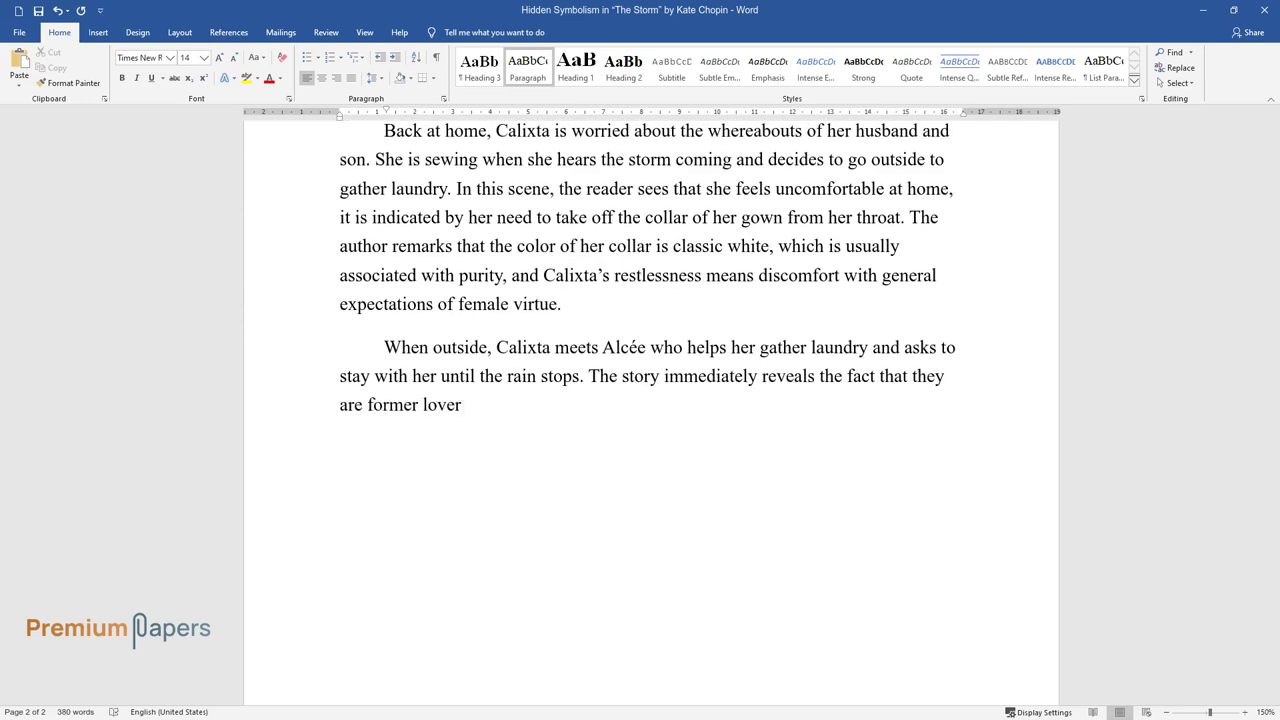
text(s. It can be proven by their speech)
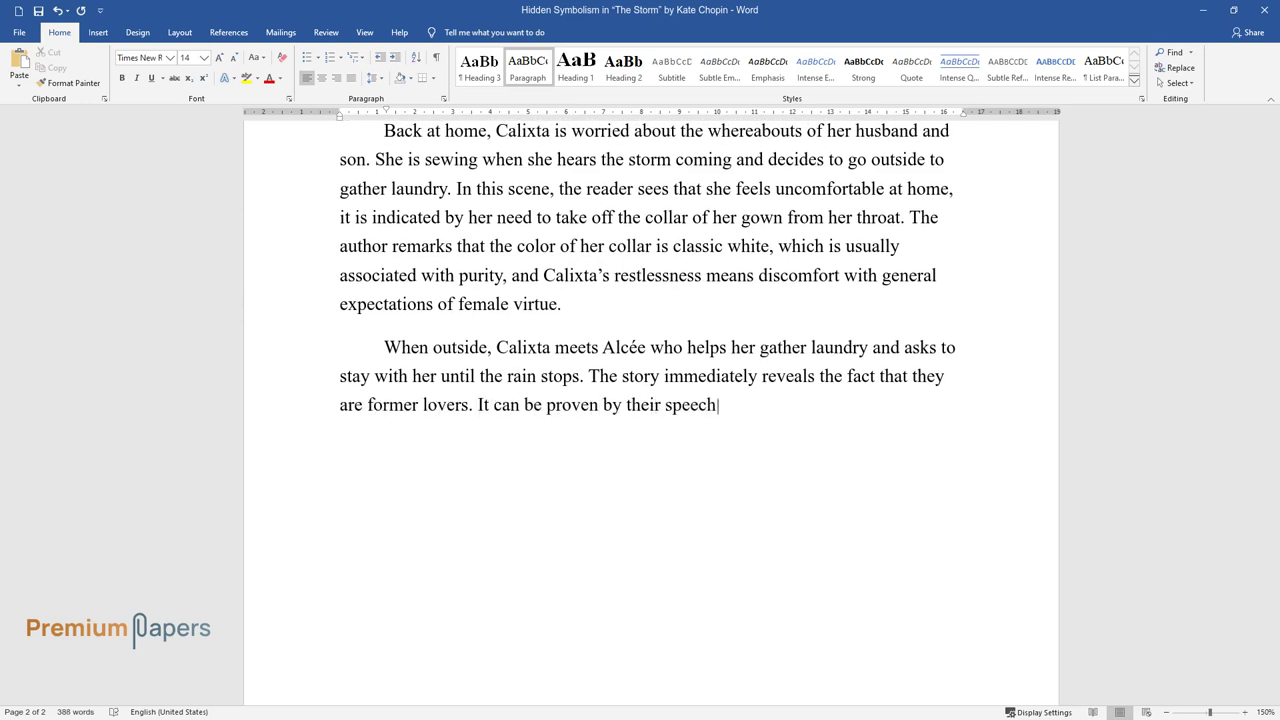
text( style: “His voice and her own star)
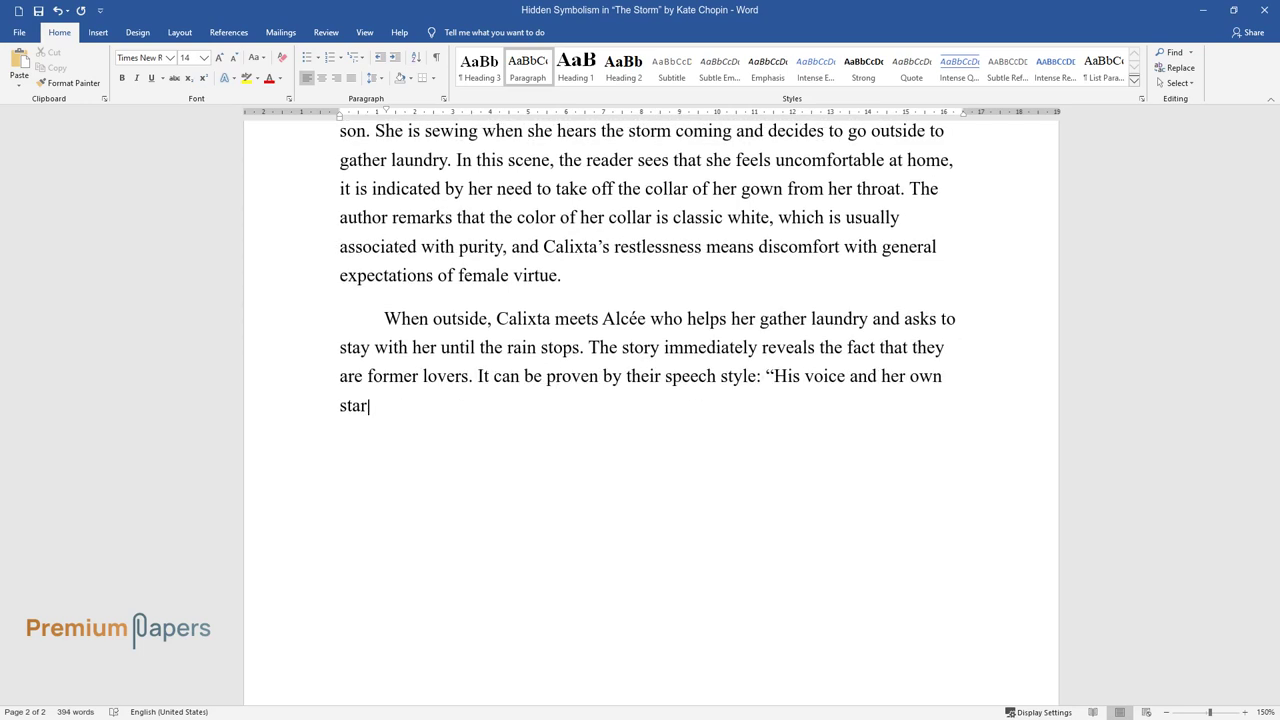
text(tled her as if from a trance.” The )
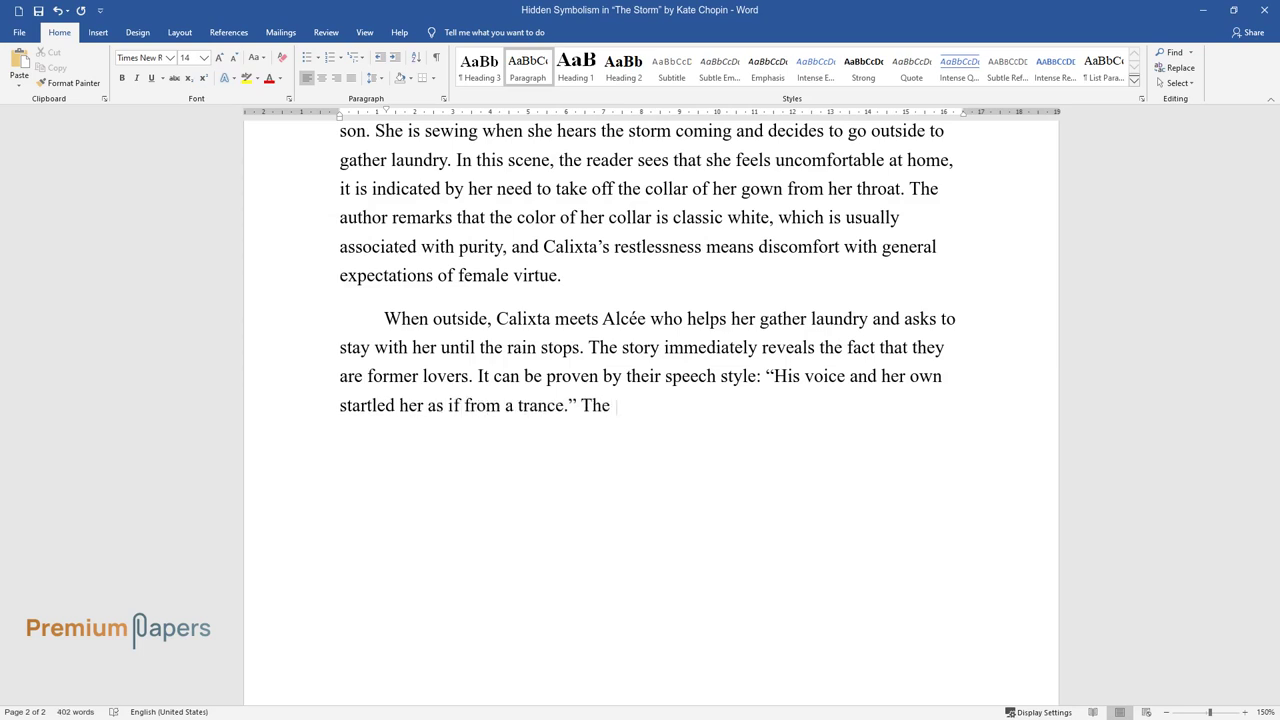
Add that the thunderstorm is the main metaphor, symbolizing the former lovers’ passion, with rolling somber clouds as an allegory for the tension building between them.
text(thunderstorm here is the main metaph)
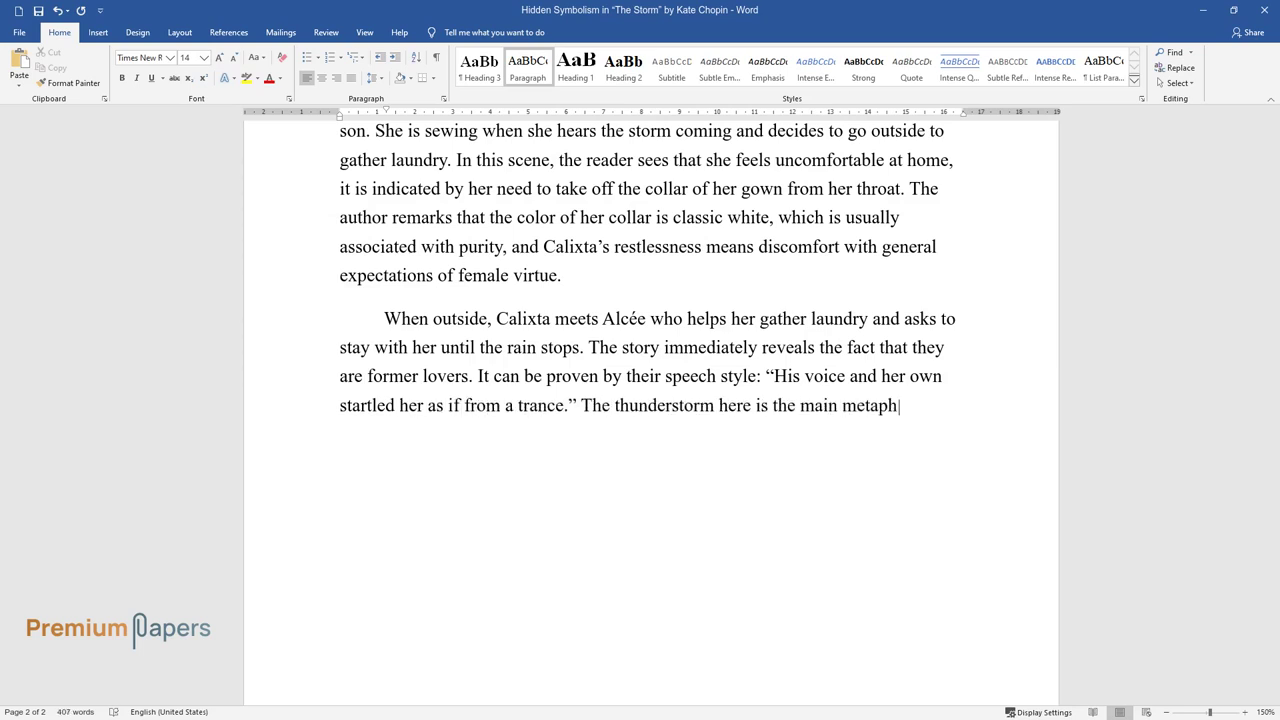
text(or of the story, symbolizing the pa)
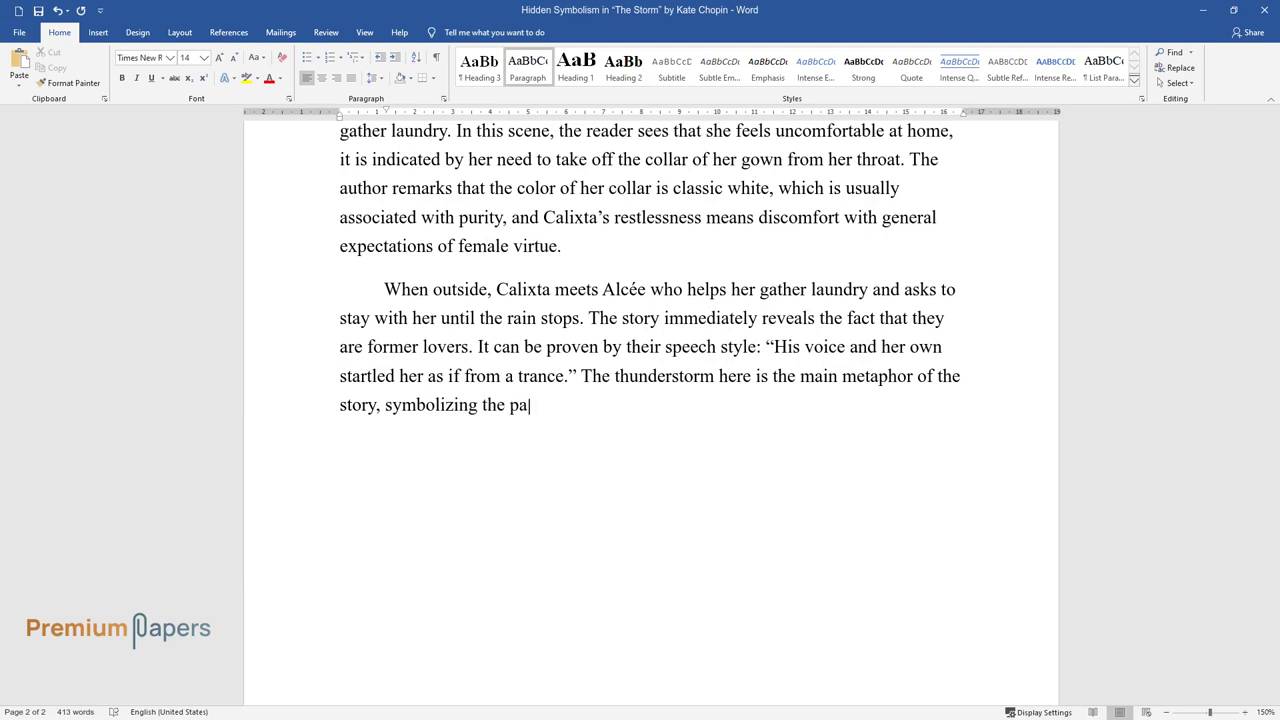
text(ssion of former lovers. There is an)
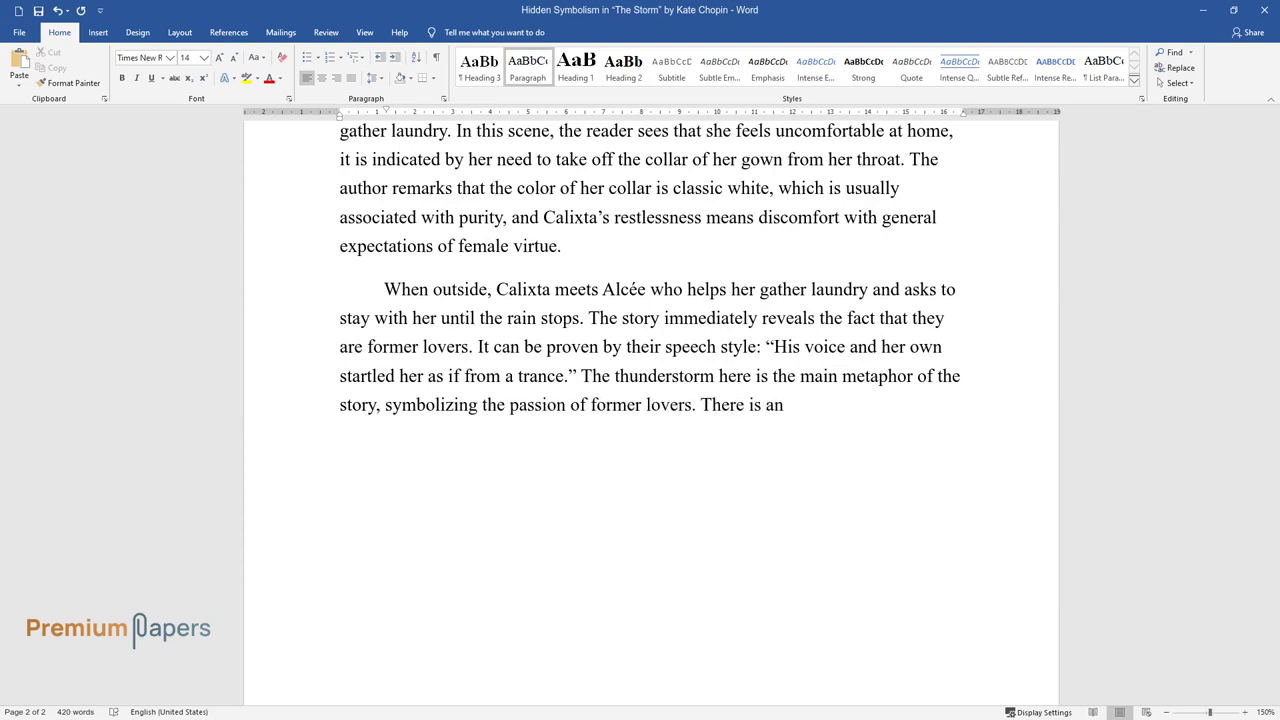
text( allegory for this meeting)
text(, as the )
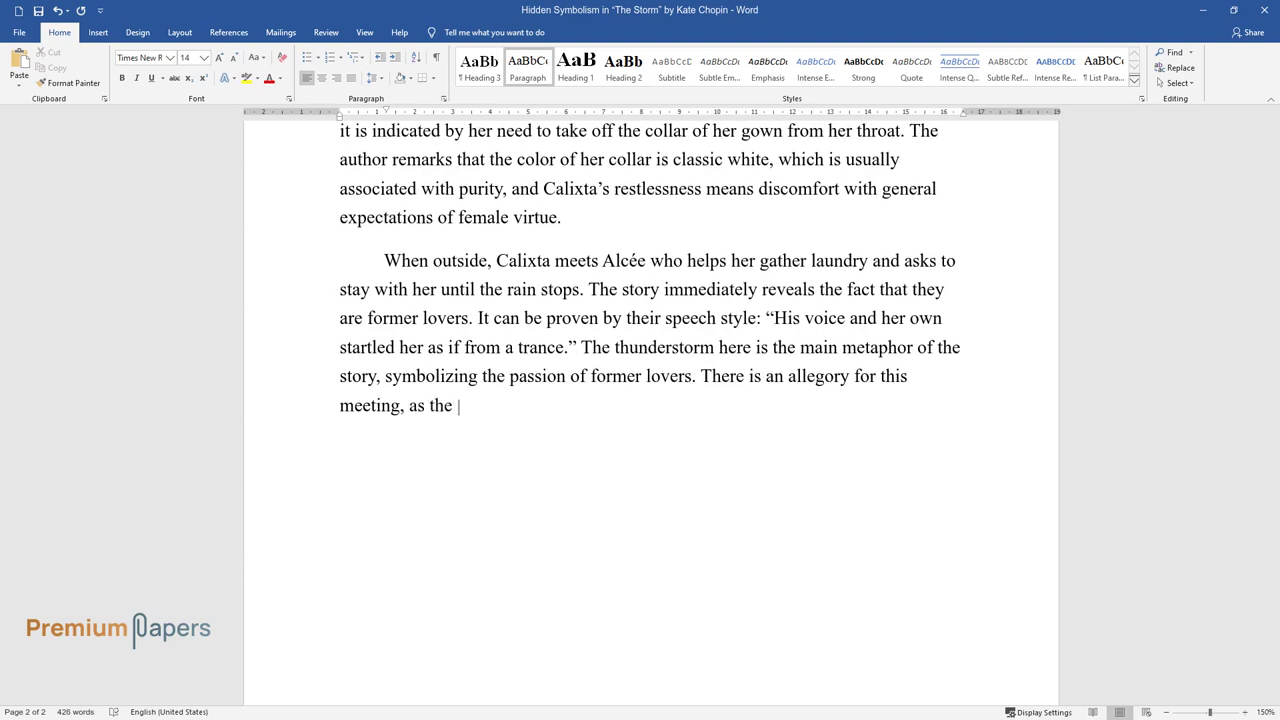
text(somber clouds are rolling, the tens)
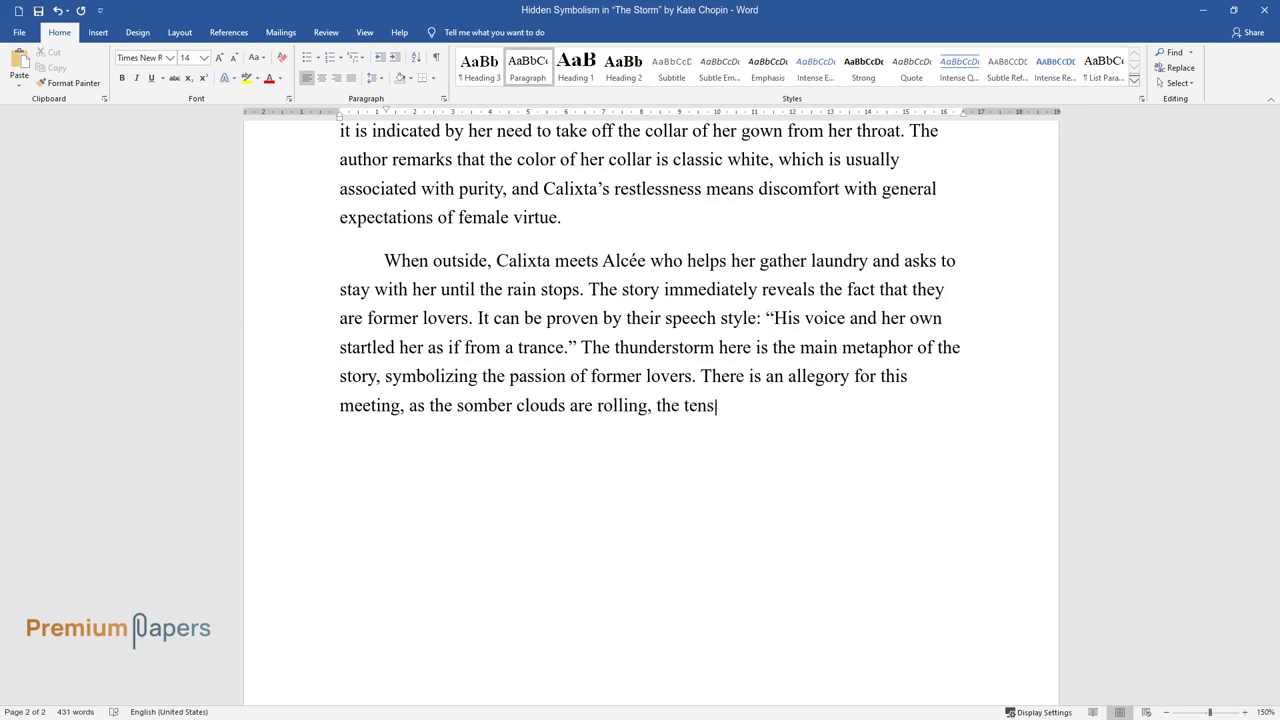
text(ion between them is building. The a)
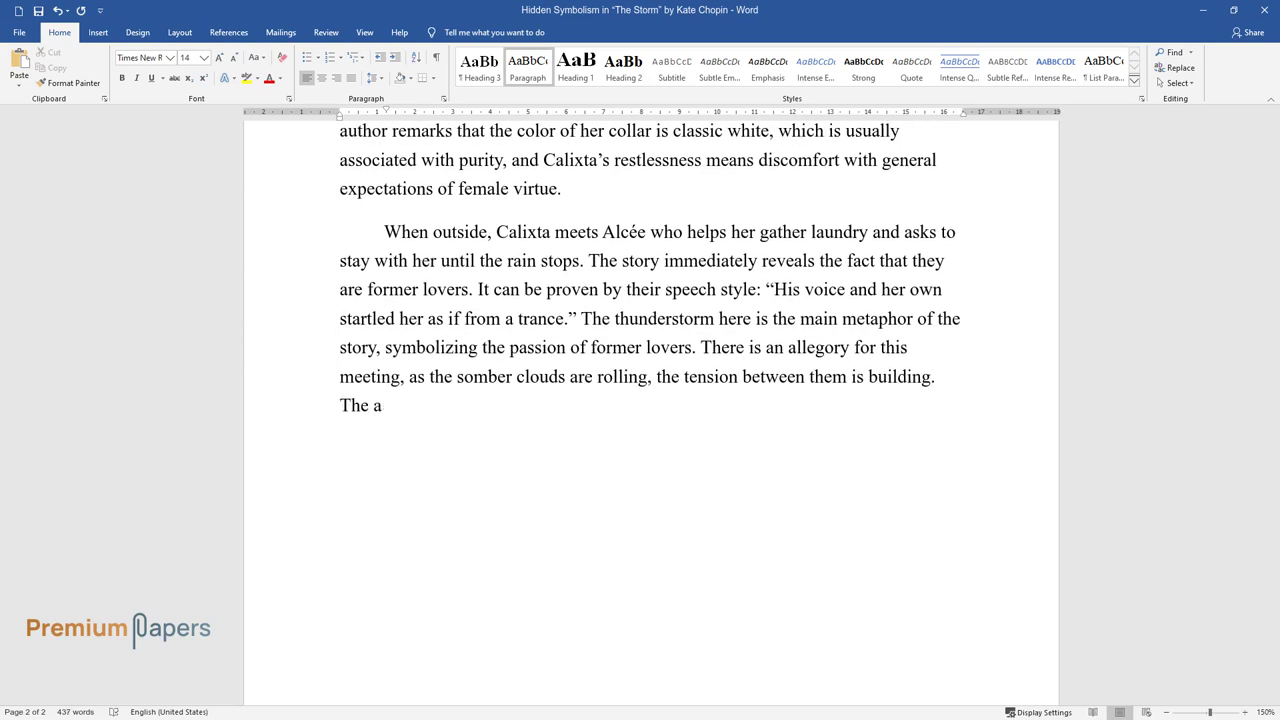
Finish the fourth paragraph with the characters being loyal to their spouses, as Alcée plans to stay on the porch but the strong rain forces him inside.
text(uthor shows the characters as bei)
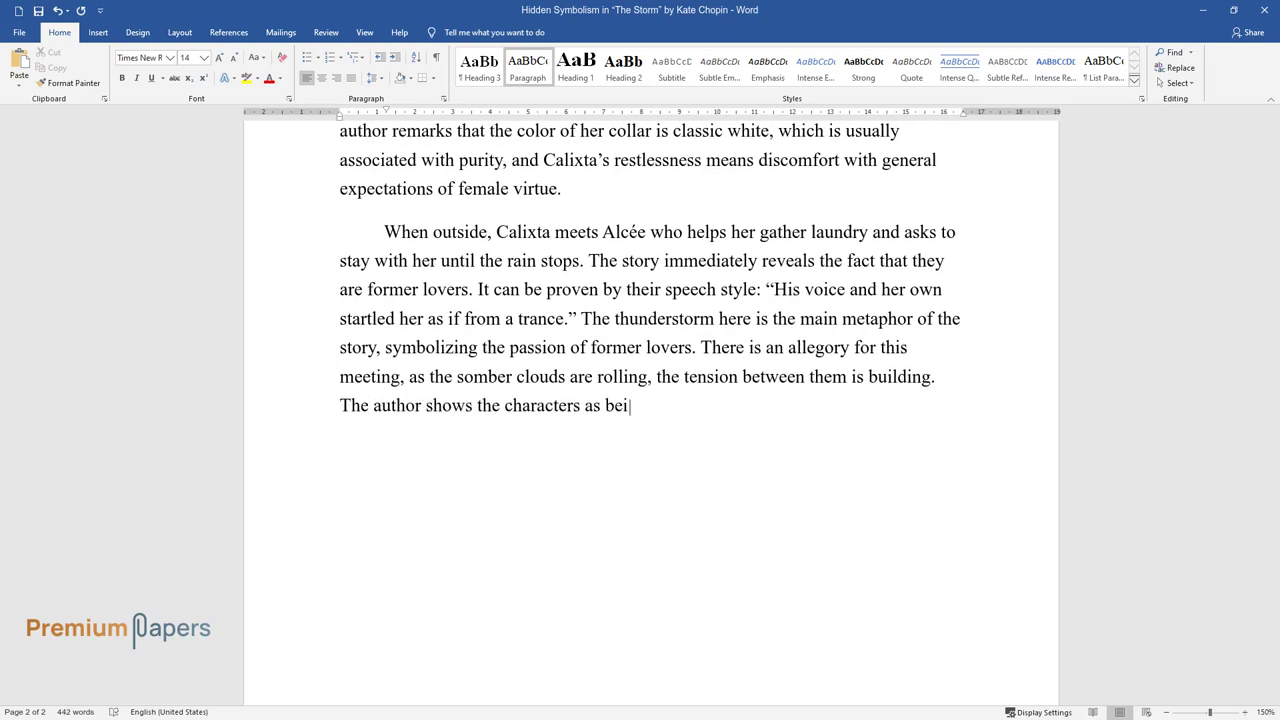
text(ng loyal to their spouses, as Alcée p)
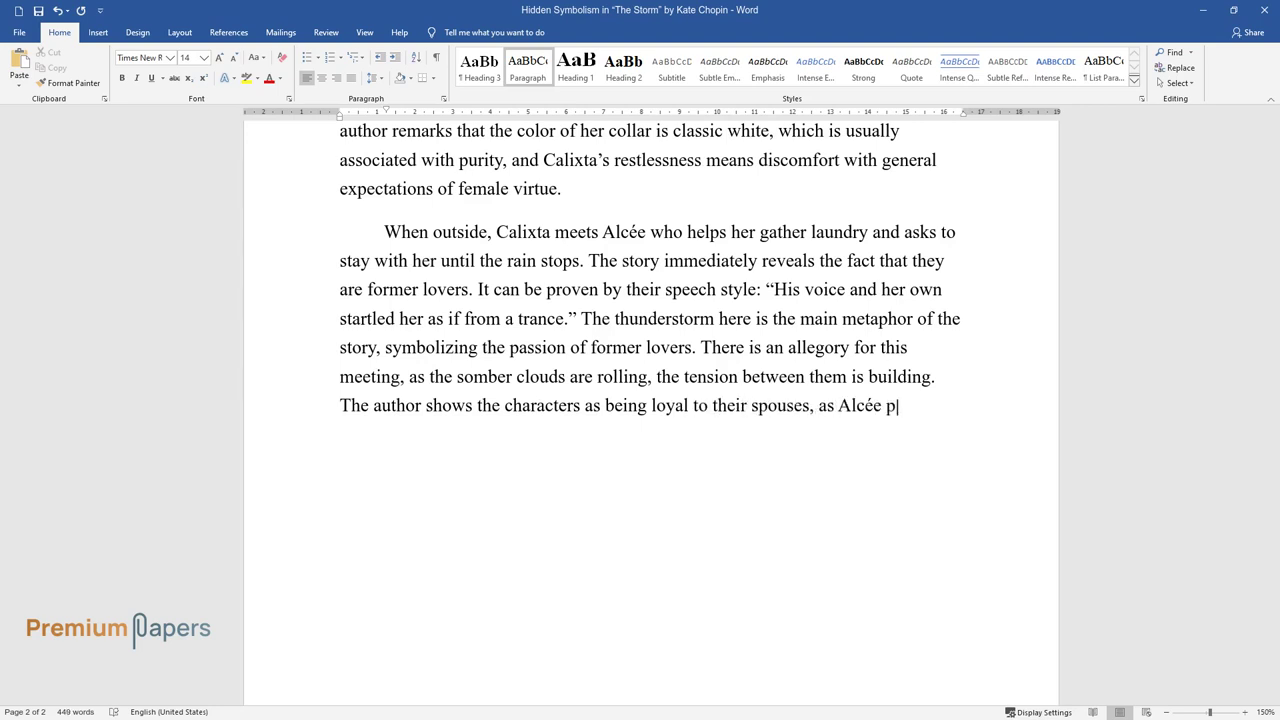
text(lans to stay on the porch without e)
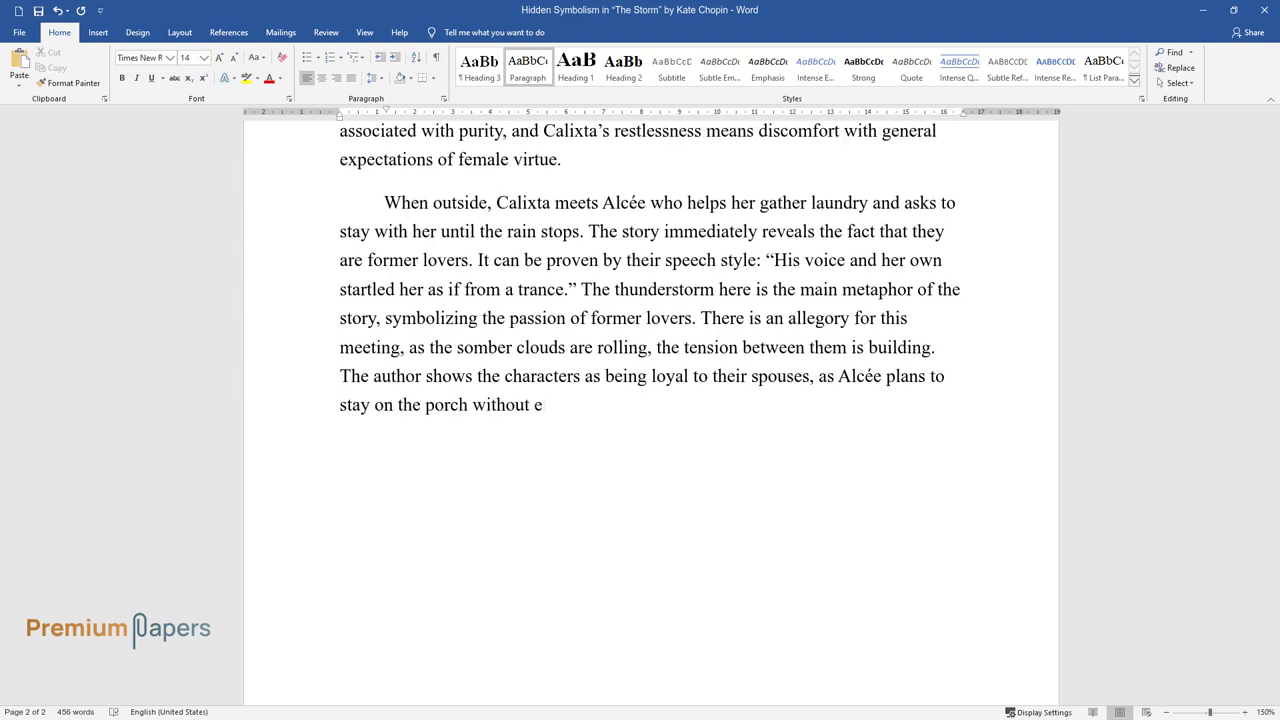
text(ntering the house, but the rain is )
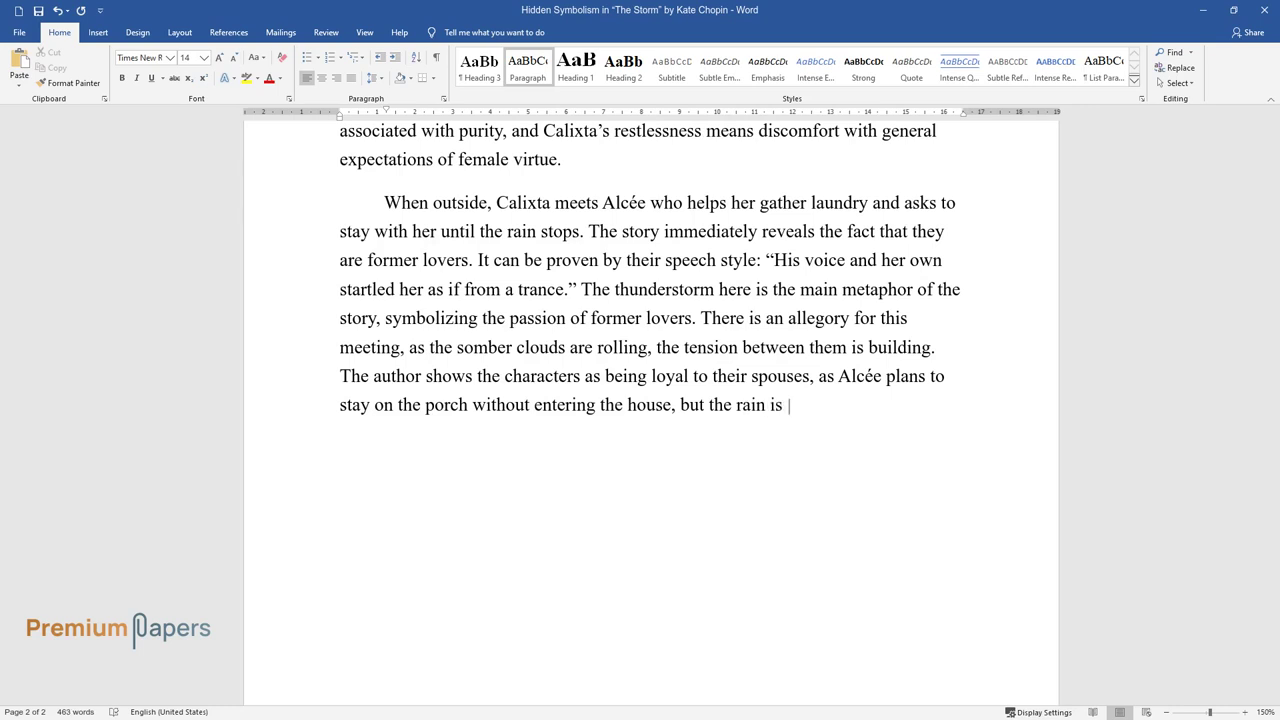
text(too strong, and he has to come in.)
key(Return)
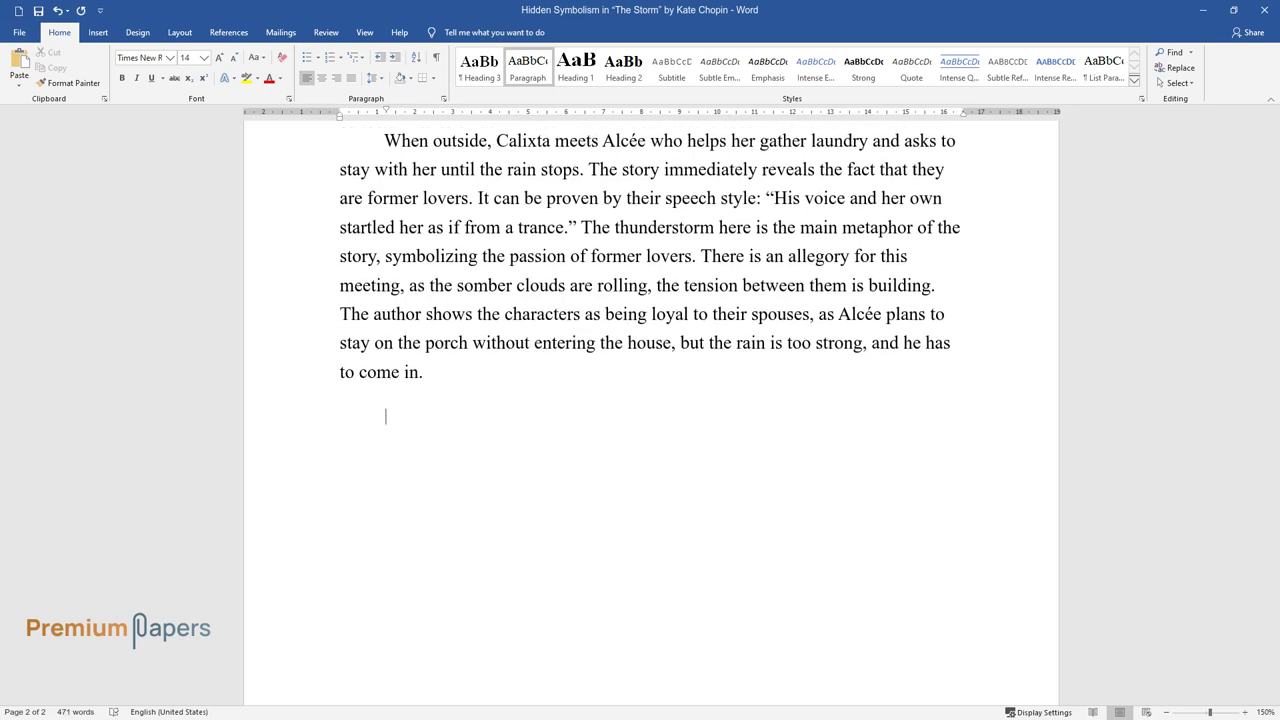
Begin the fifth paragraph with Alcée not planning on seducing Calixta but desiring to help her cope with anxiety and fear.
text(Alcée is not planning on seducing)
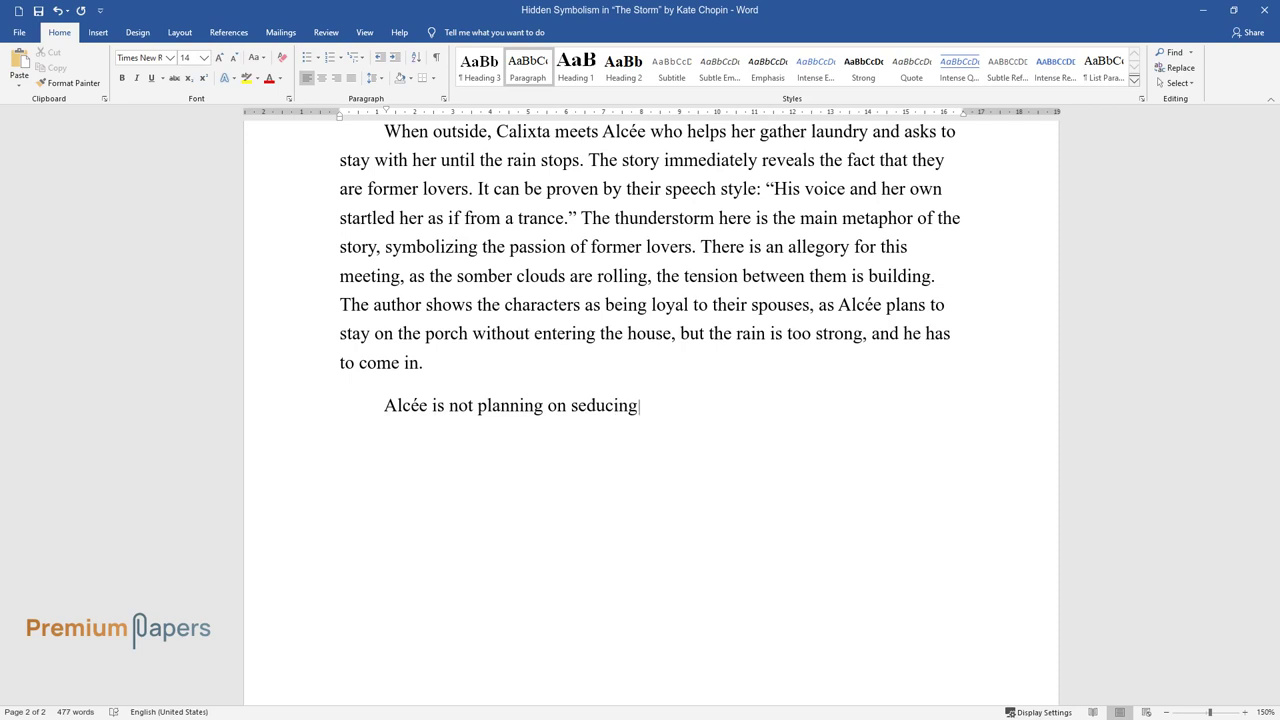
text( Calixta, but he desires to help h)
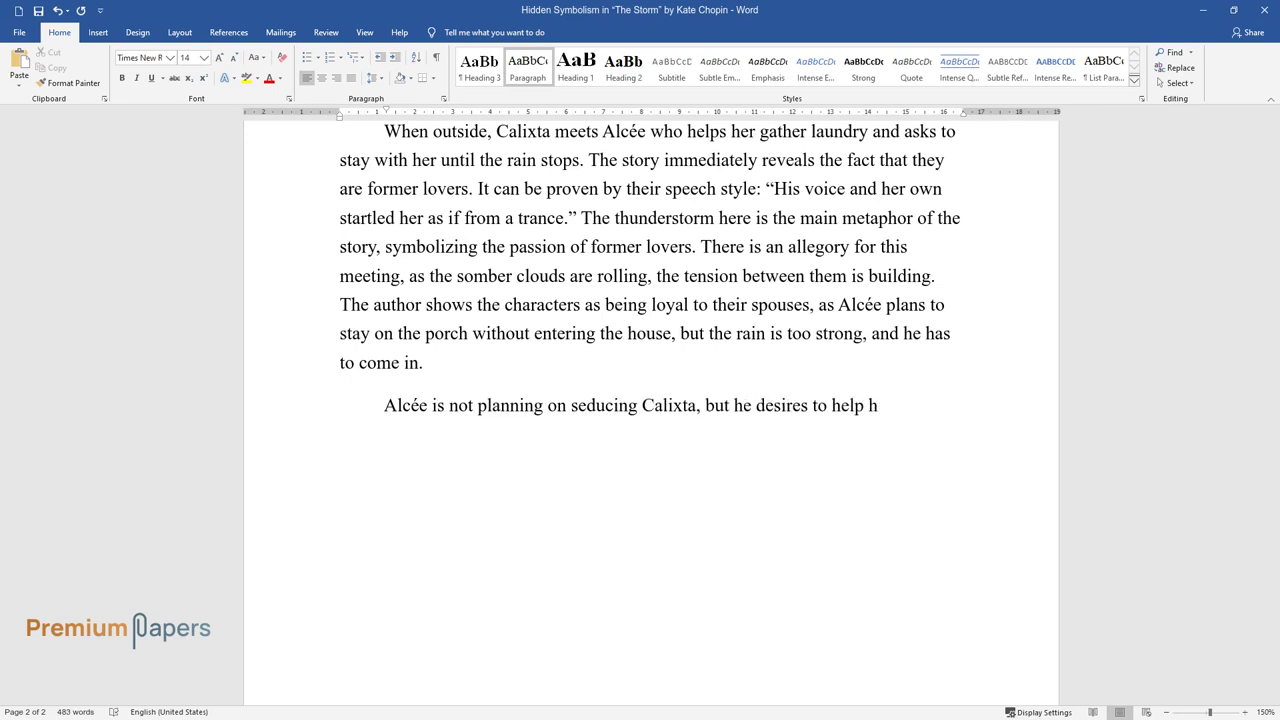
text(er cope with anxiety and fear. Here,)
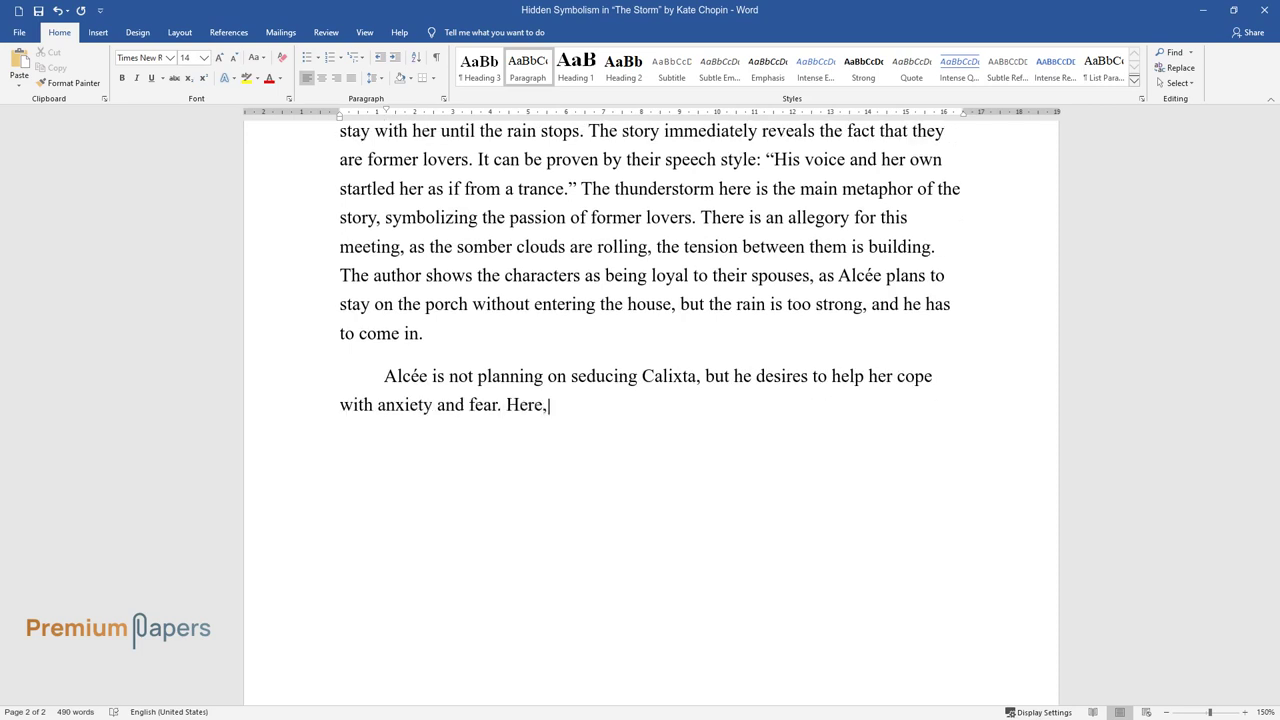
Add that the reader can find another symbol, quoting “she rolled up a piece of bagging and Alcée helped her to thrust it beneath the crack.”.
text( the reader can find another symbol)
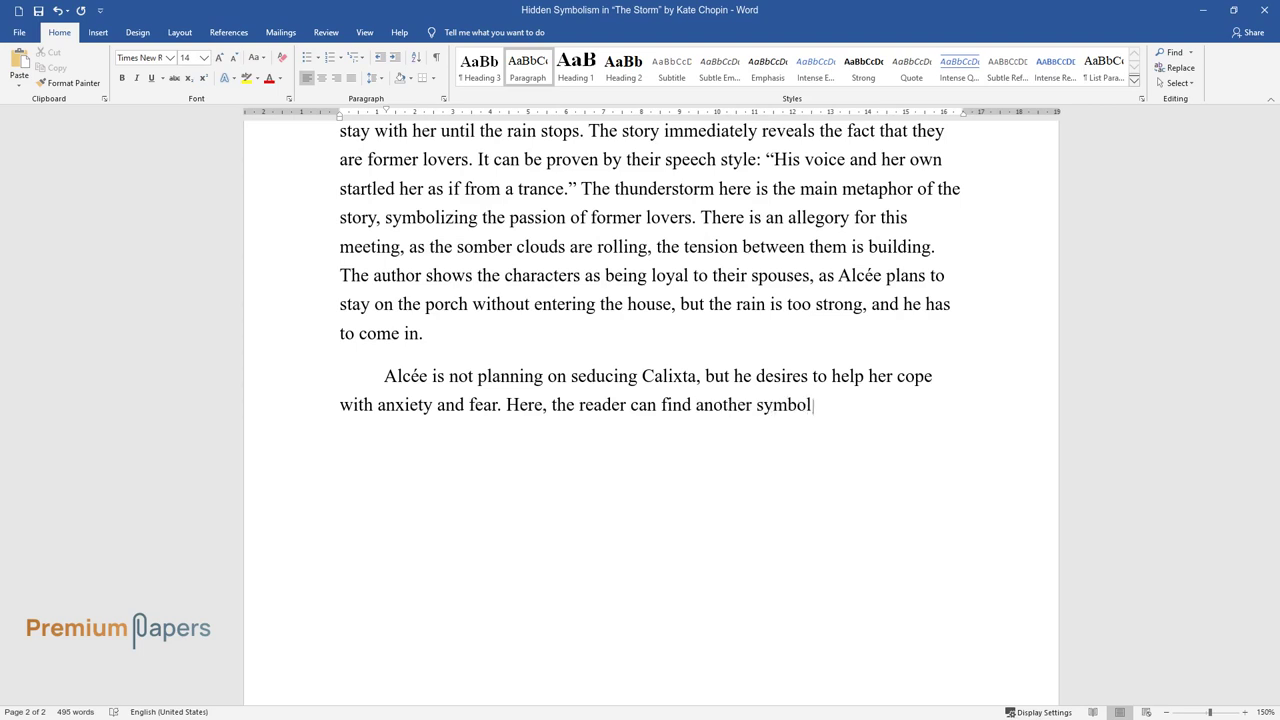
text(, as “she rolled up a piece of bagg)
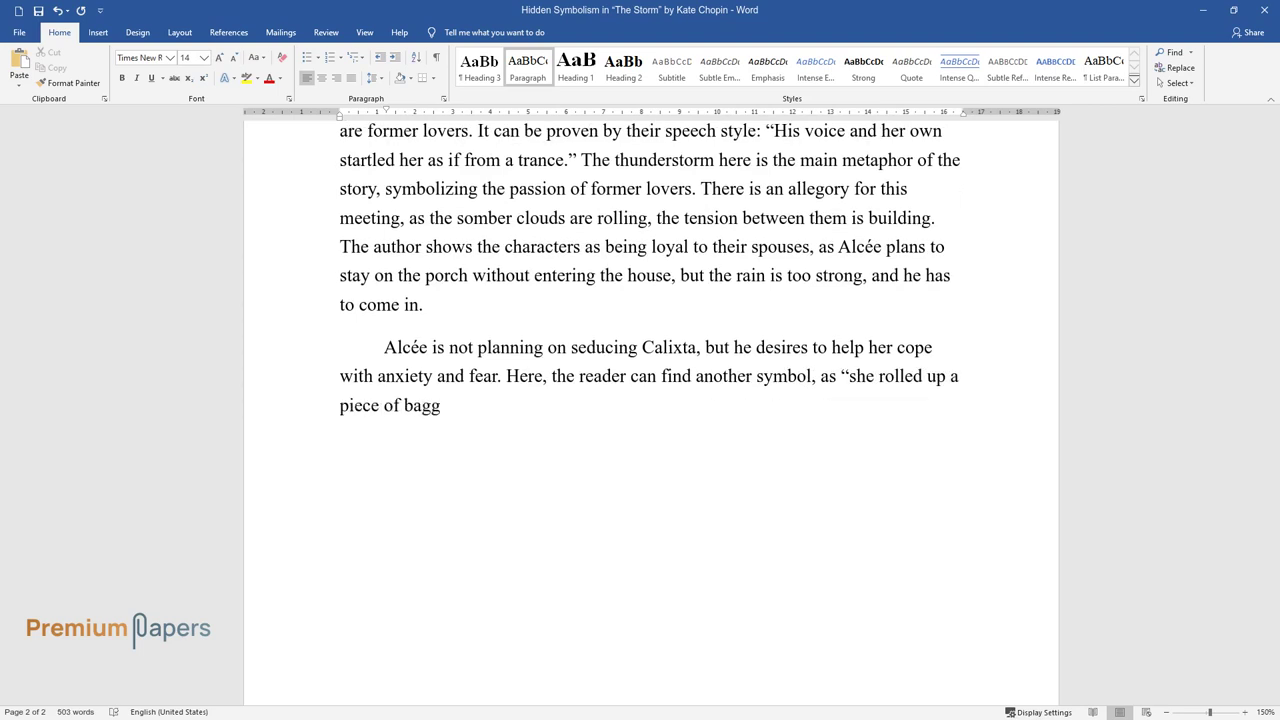
text(ing and Alcée helped her to thrust )
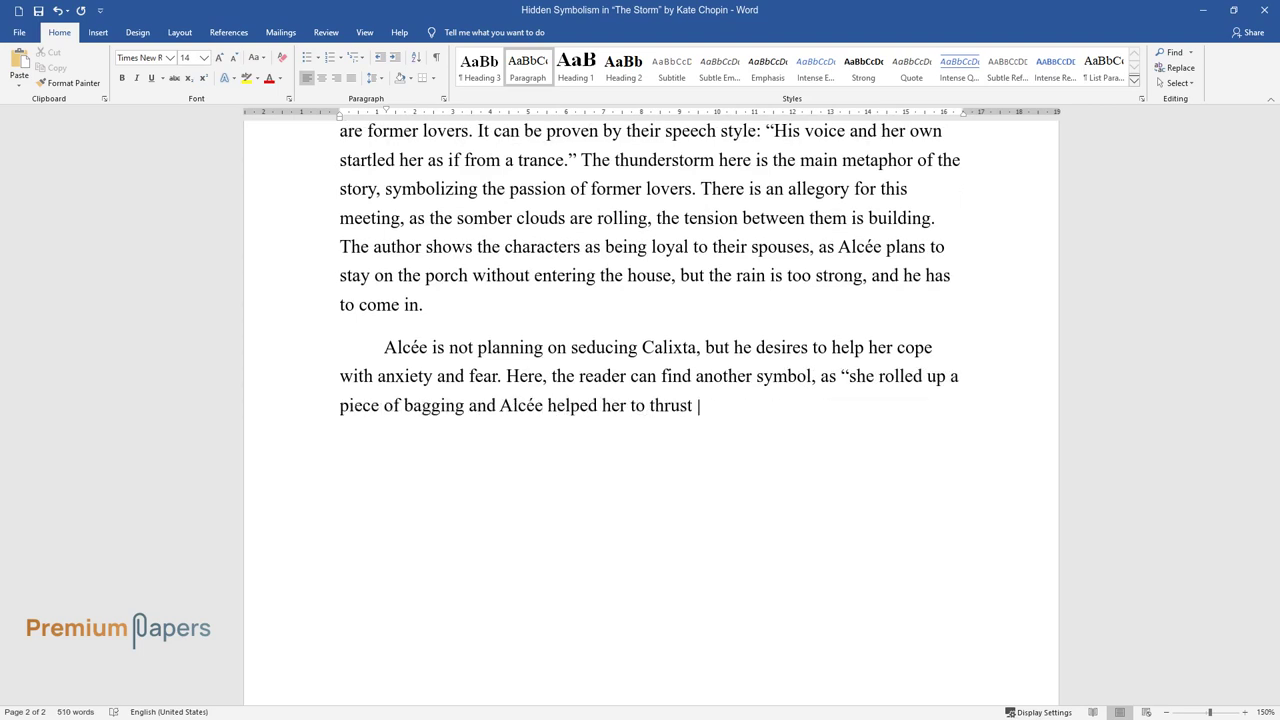
text(it beneath the crack." The author uses the language w)
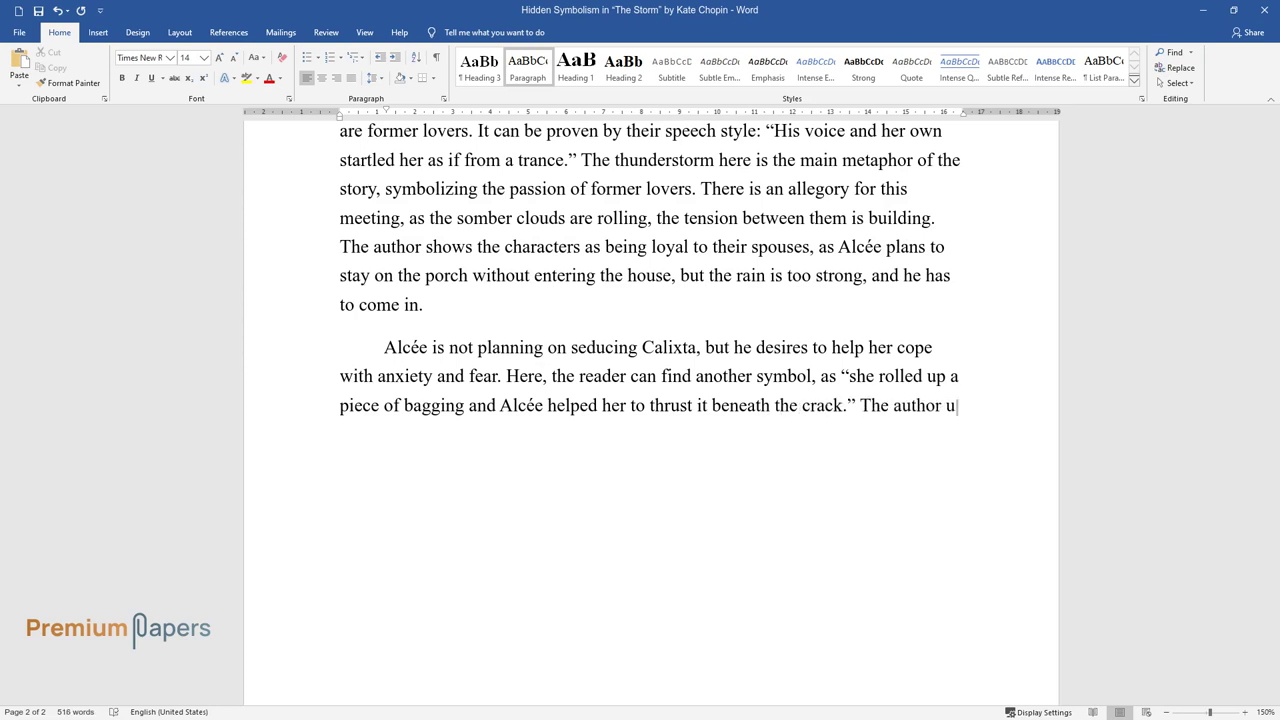
Finish the fifth paragraph with sexually charged language describing the most powerful storm in years, implying Calixta had not been so excited for a long time.
text(ith sexual intent)
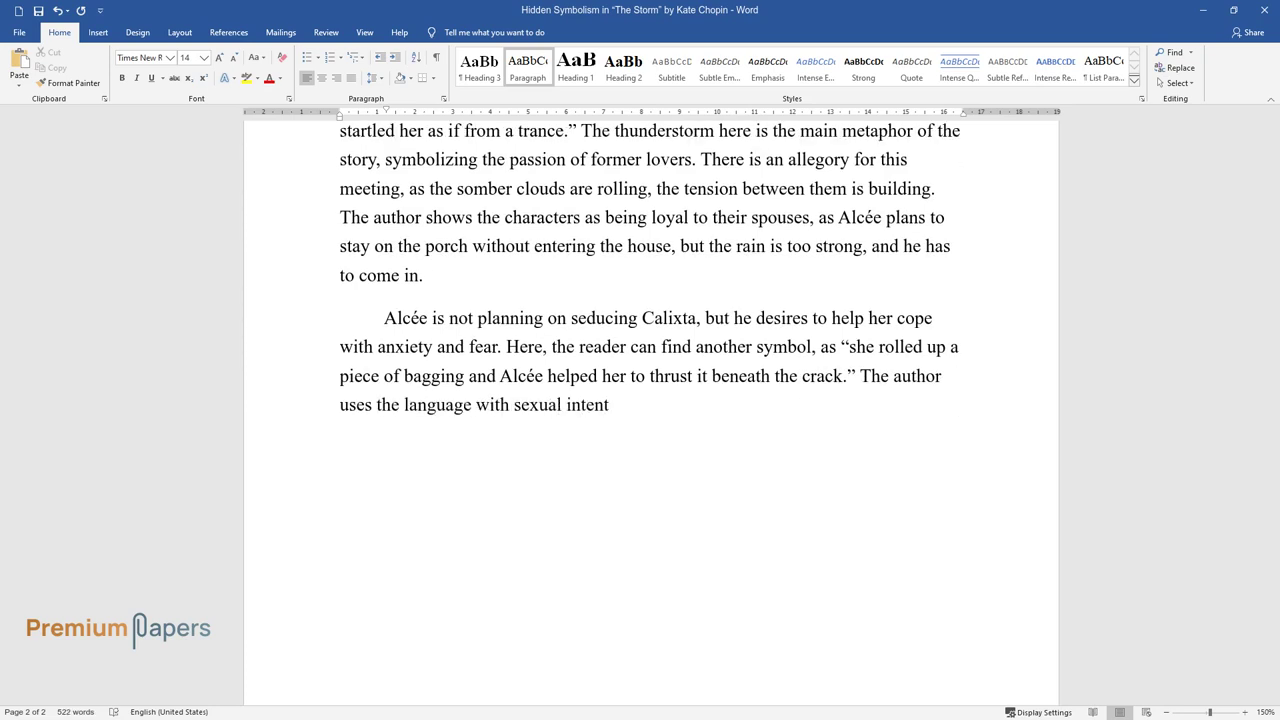
text( when describing the storm as the m)
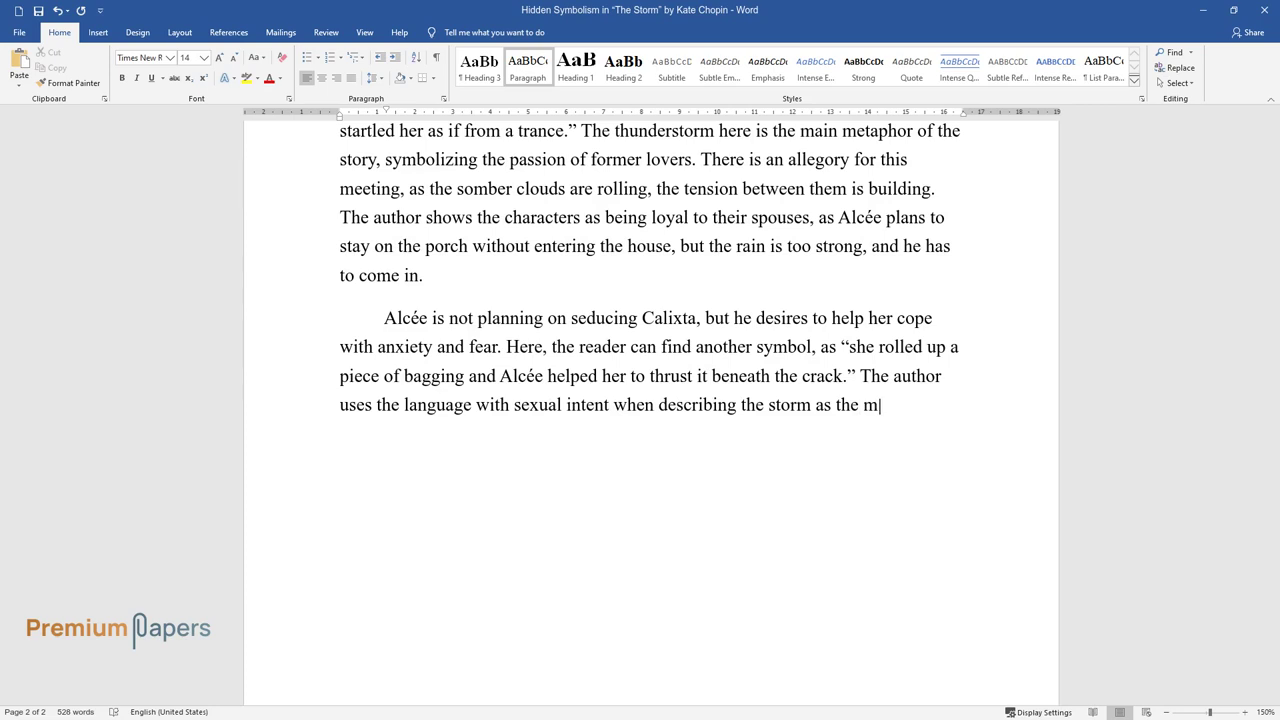
text(ost powerful in years. The reader m)
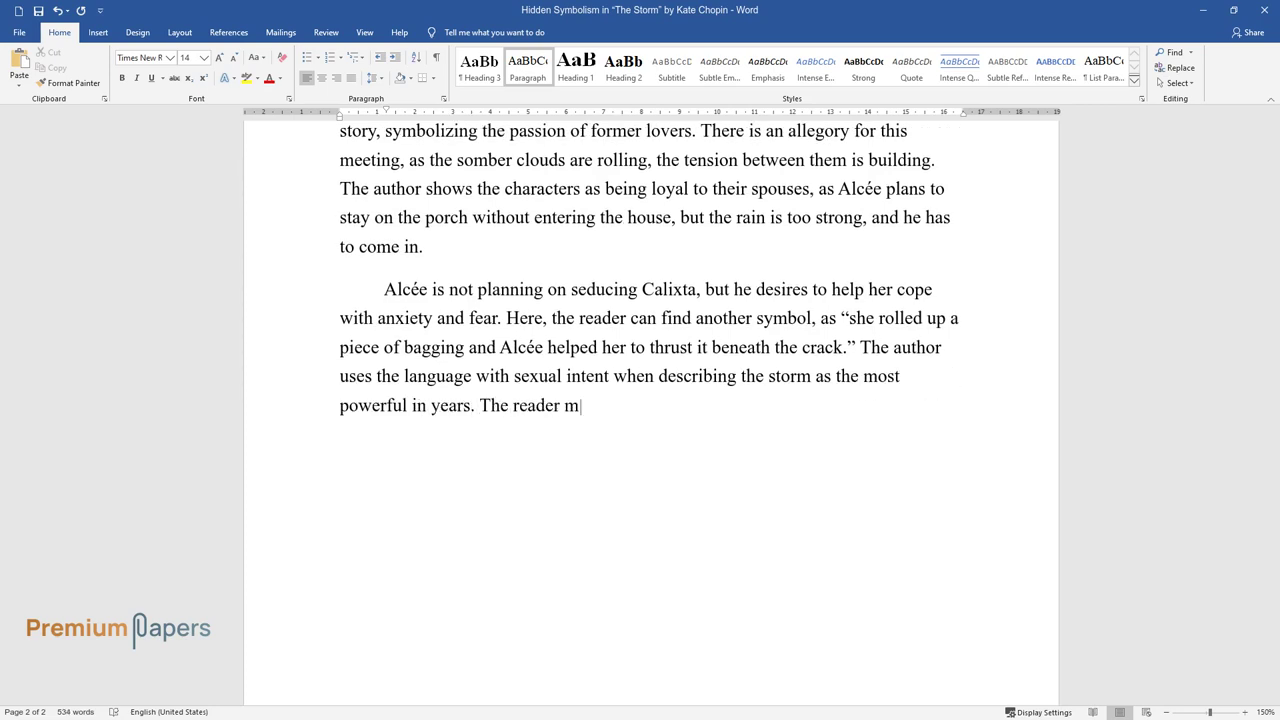
text(ay understand it as if Calixta was)
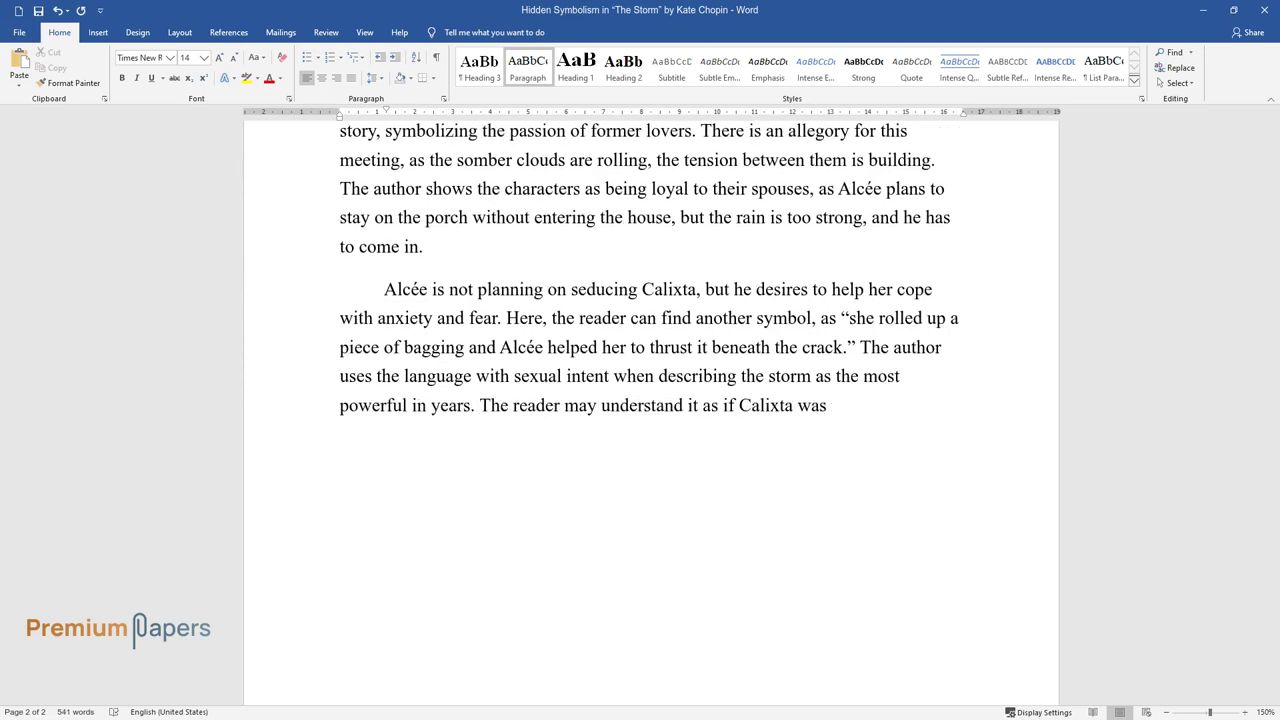
text( saying that she had not been so sexu)
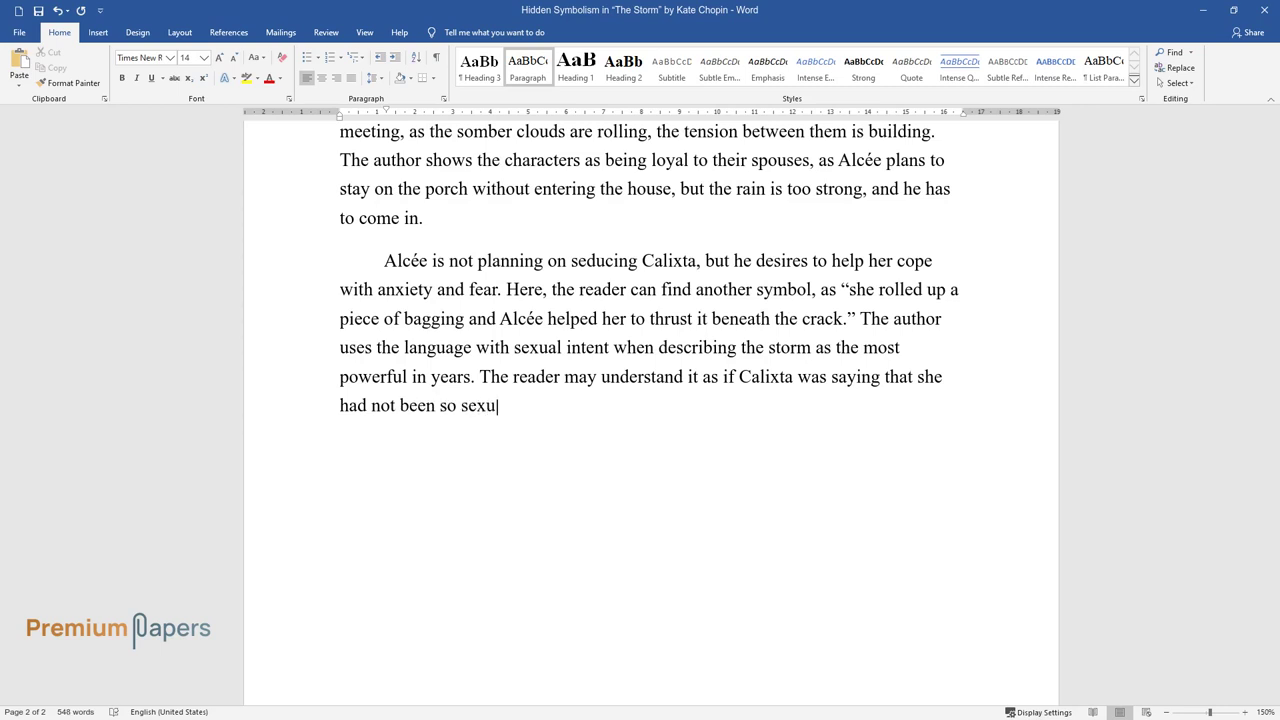
text(me.)
key(Return)
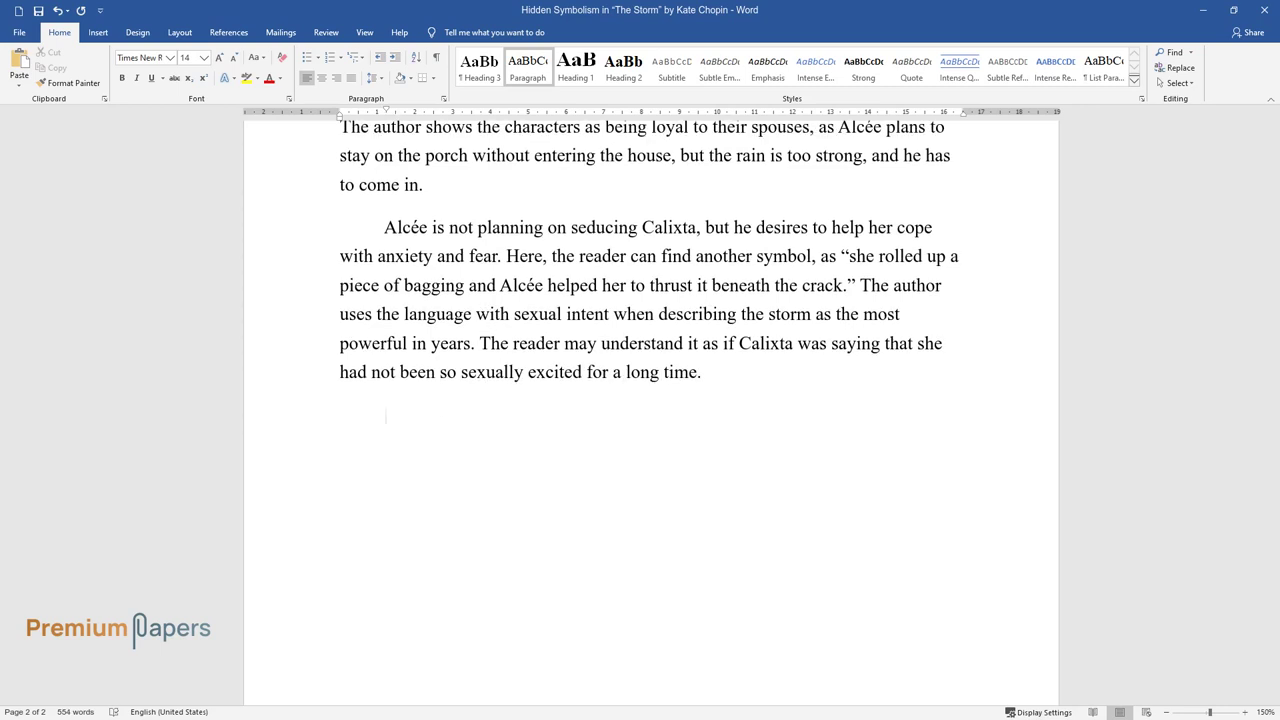
Begin the sixth paragraph with the lovers making love during the storm and the white color mentioned again: “as white as the couch she lay upon.”.
text(Eventually, Calixta an)
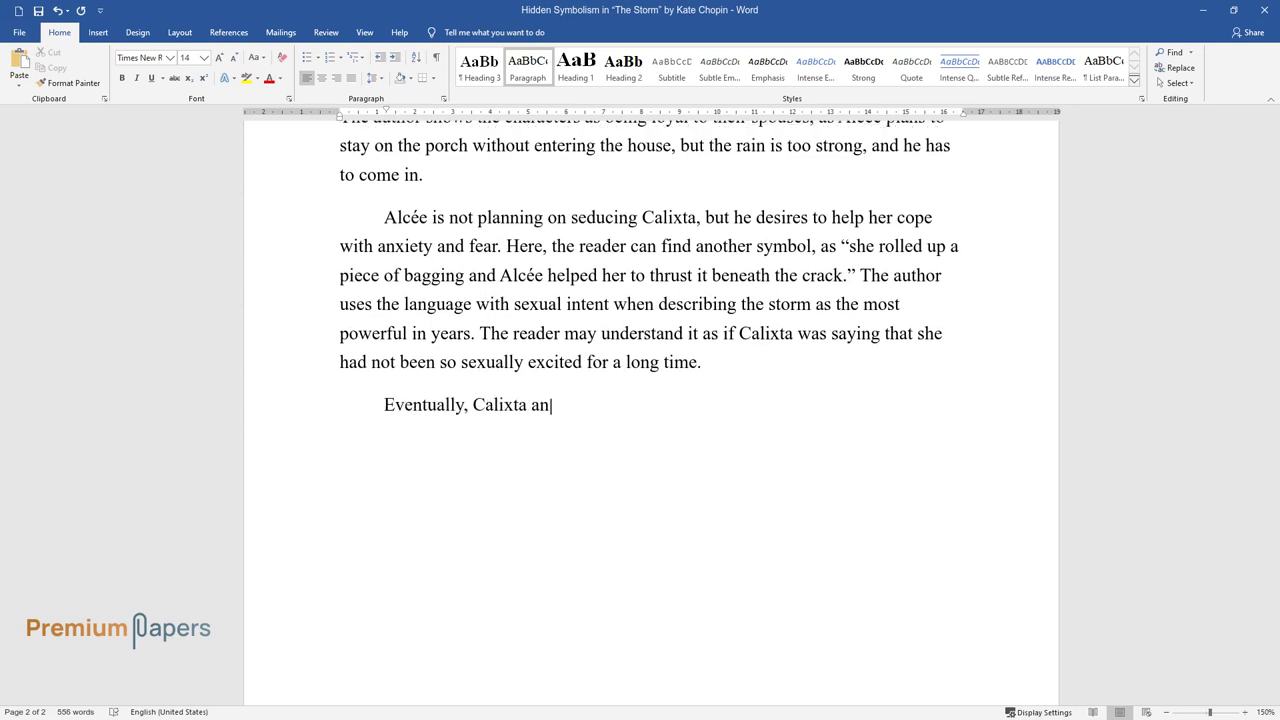
text(d Alcée accept their lust and make love wh)
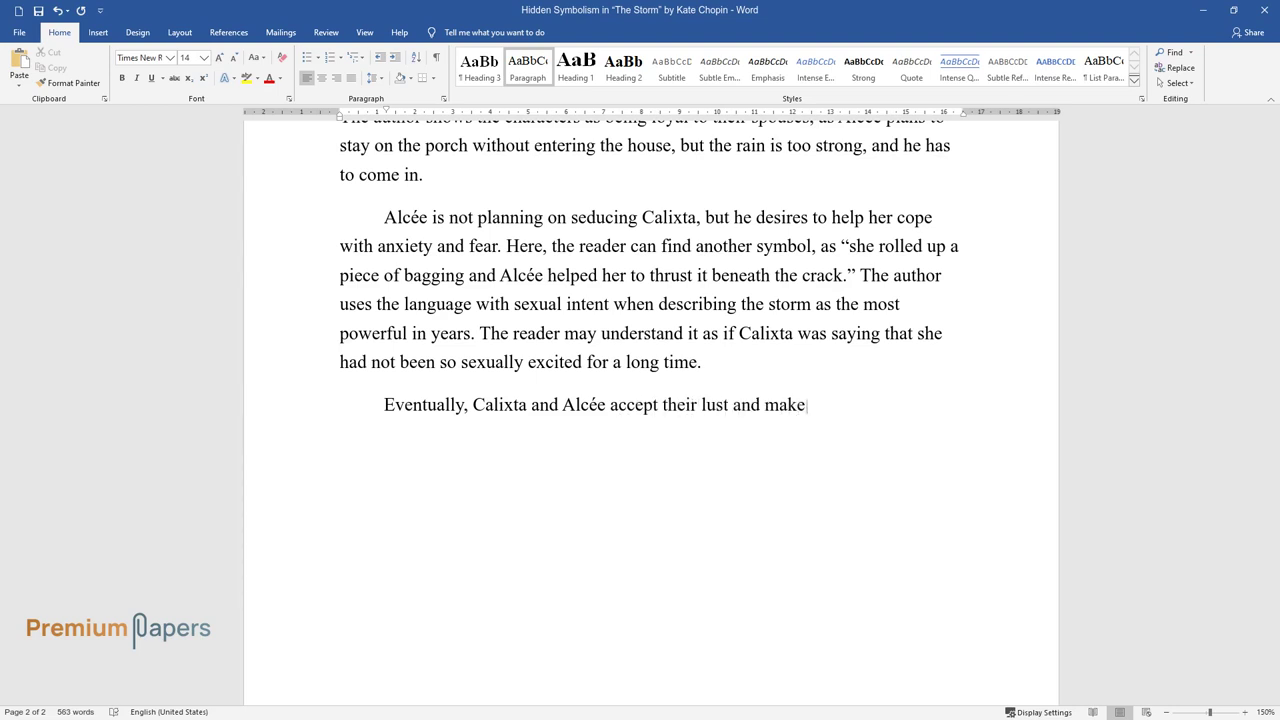
text(torm is still ongoing. In this scene, the white color is mentioned again, describing)
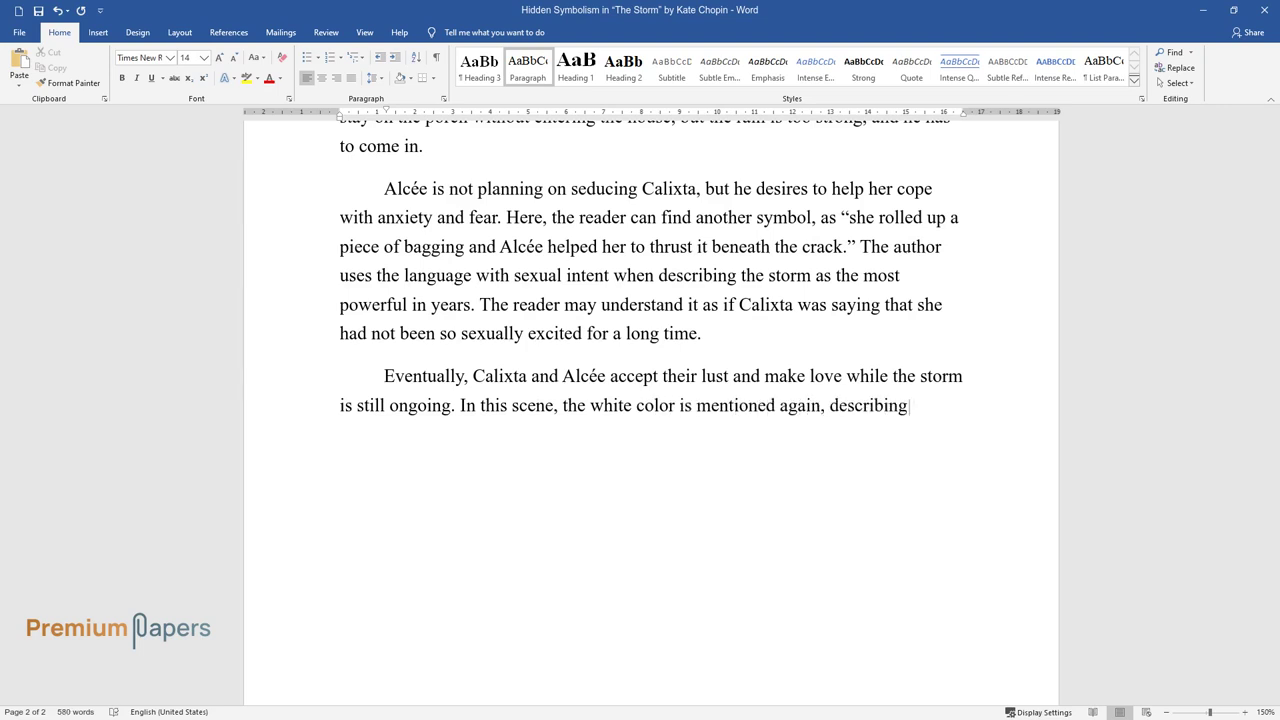
text( the )
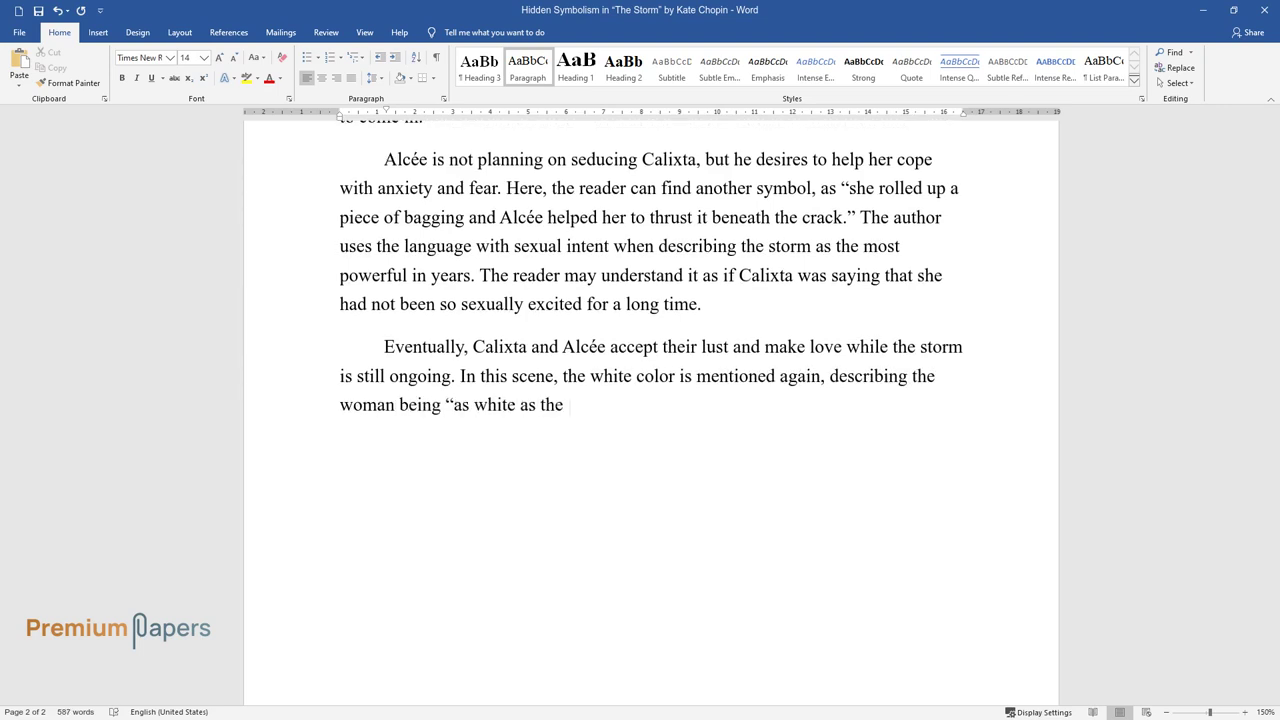
text(woman being "as white as the couch she lay upo)
Add that this symbolizes sex as an act of love, not a ferocious betrayal, and that intimate relations are an integral part of human life.
text(n." It symbolizes again that sex between t)
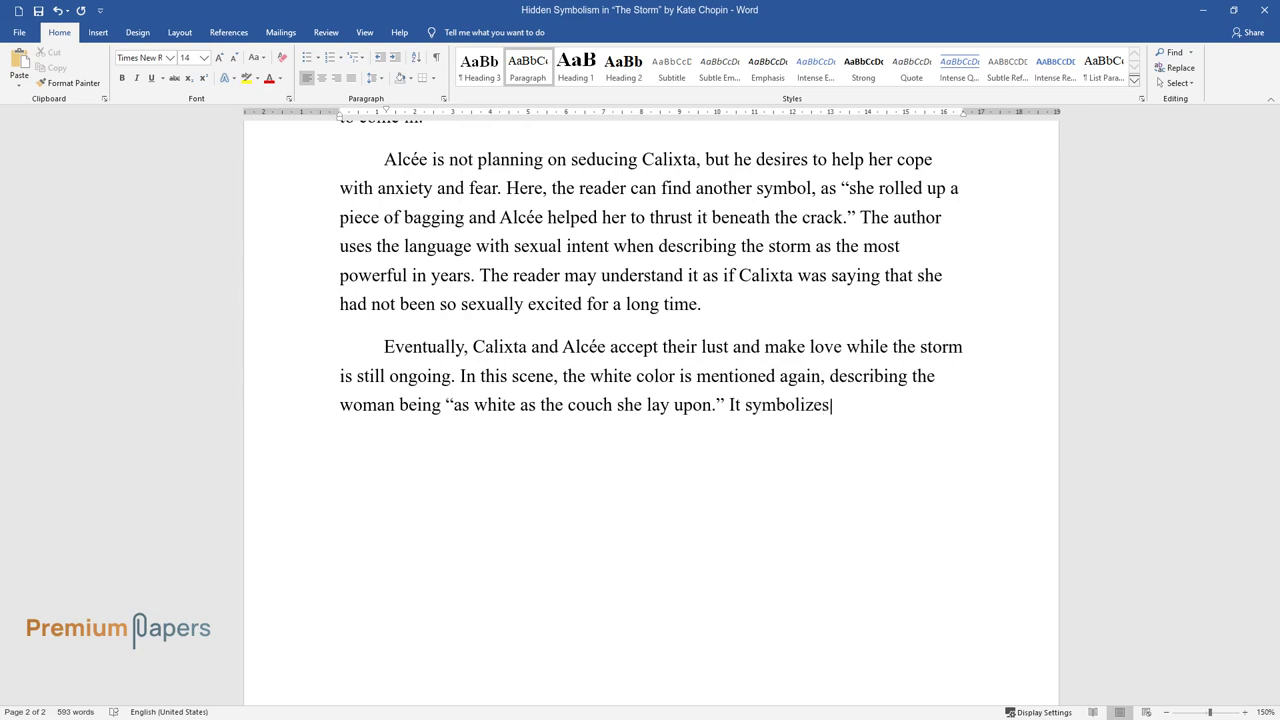
text(wo lovers is an act of love and not a feroc)
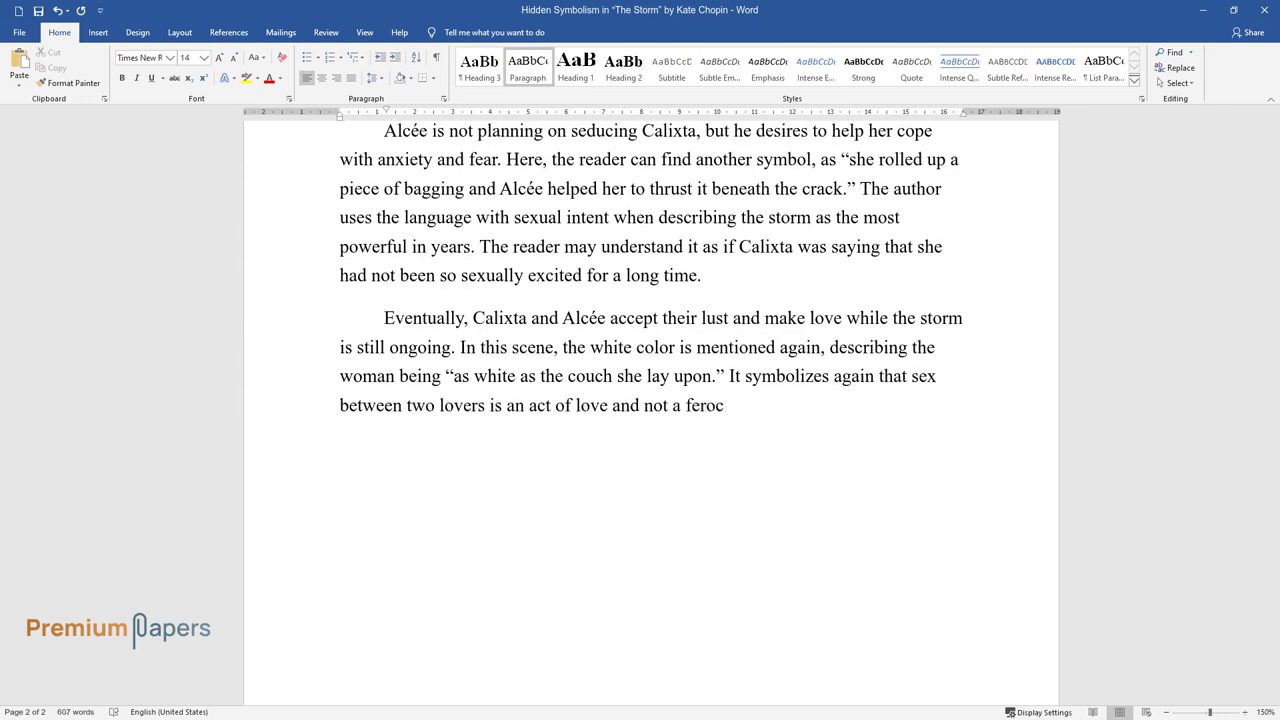
text(ious betrayal. The author shows th)
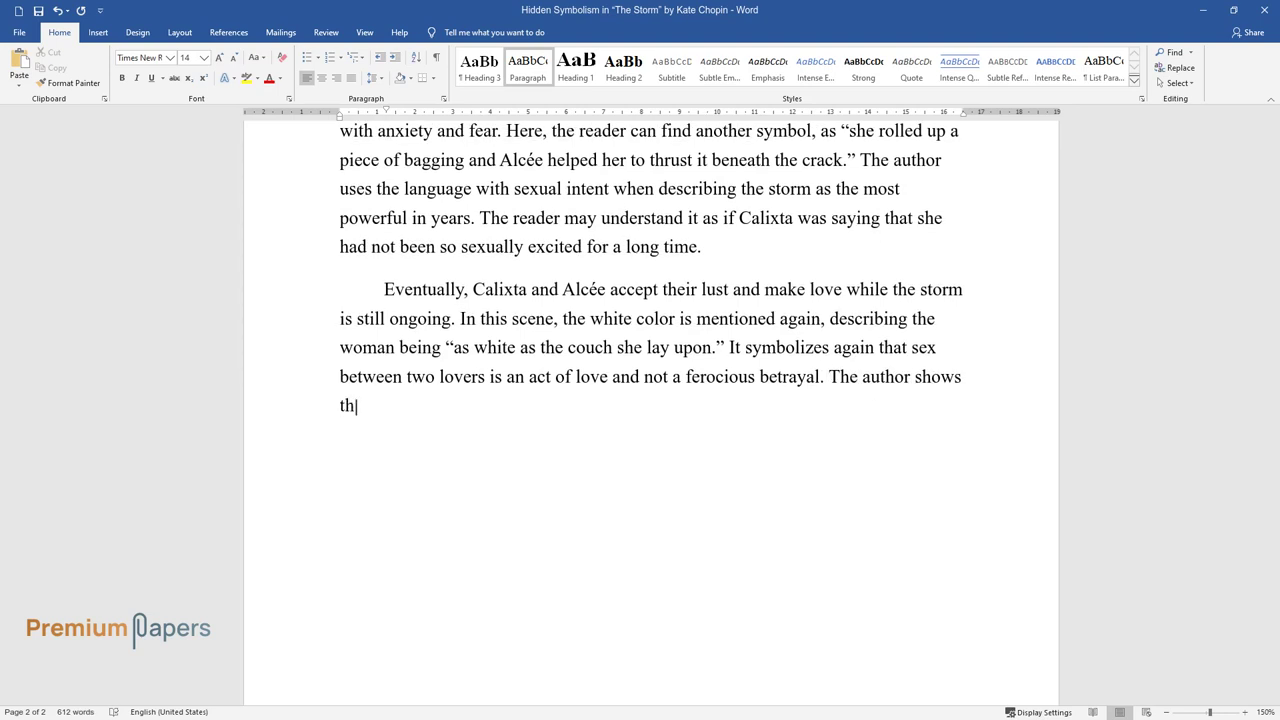
text(e sex of Calixta and Alcée, implyi)
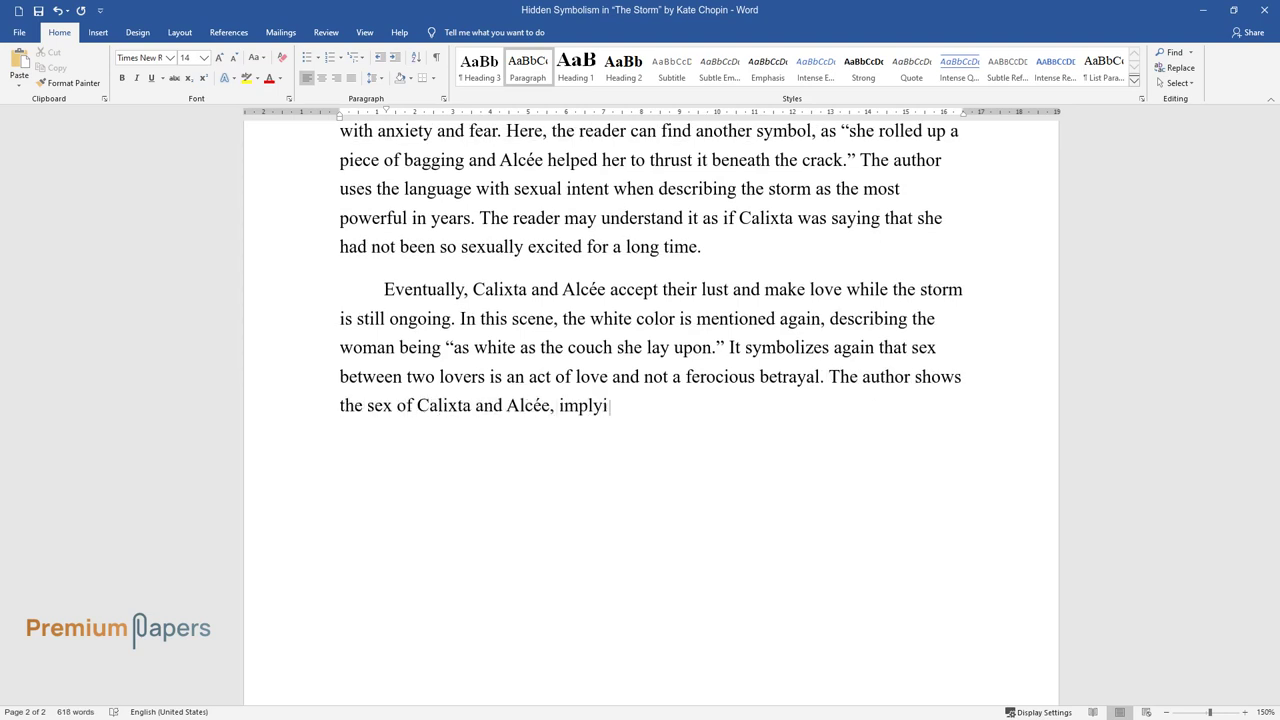
text(ng that intimate relations are an )
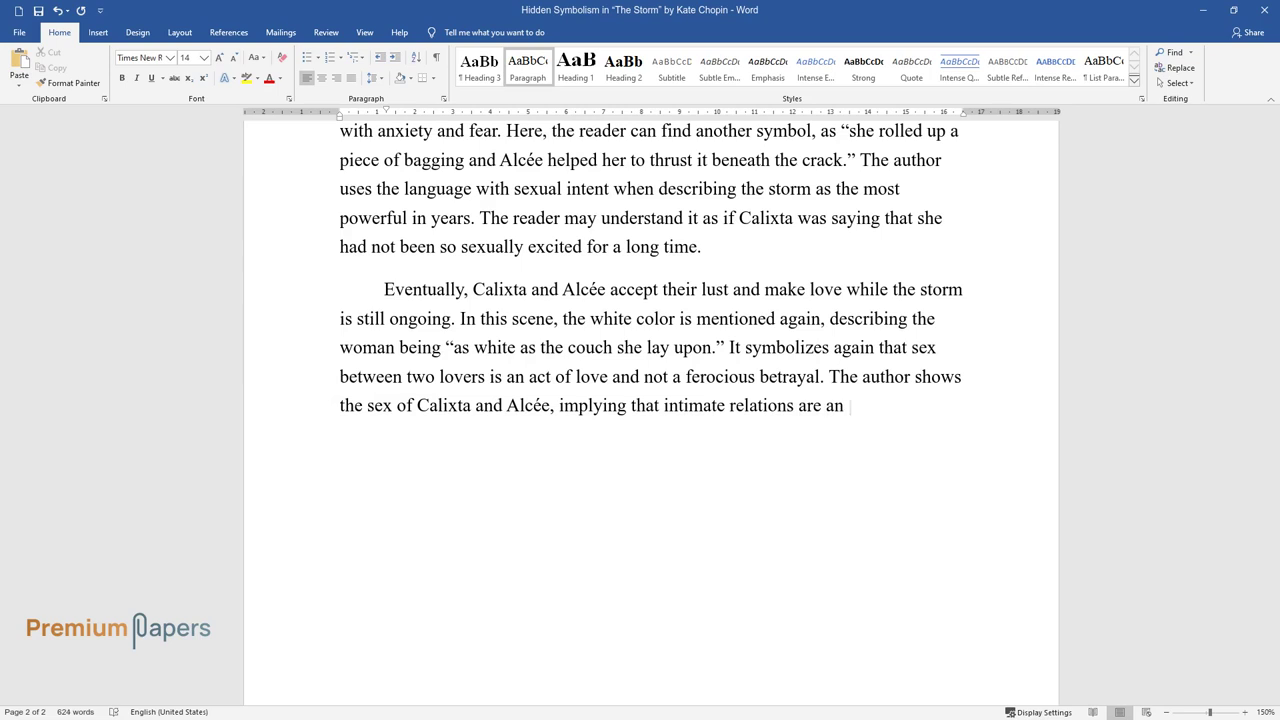
text(integral part of human life. When )
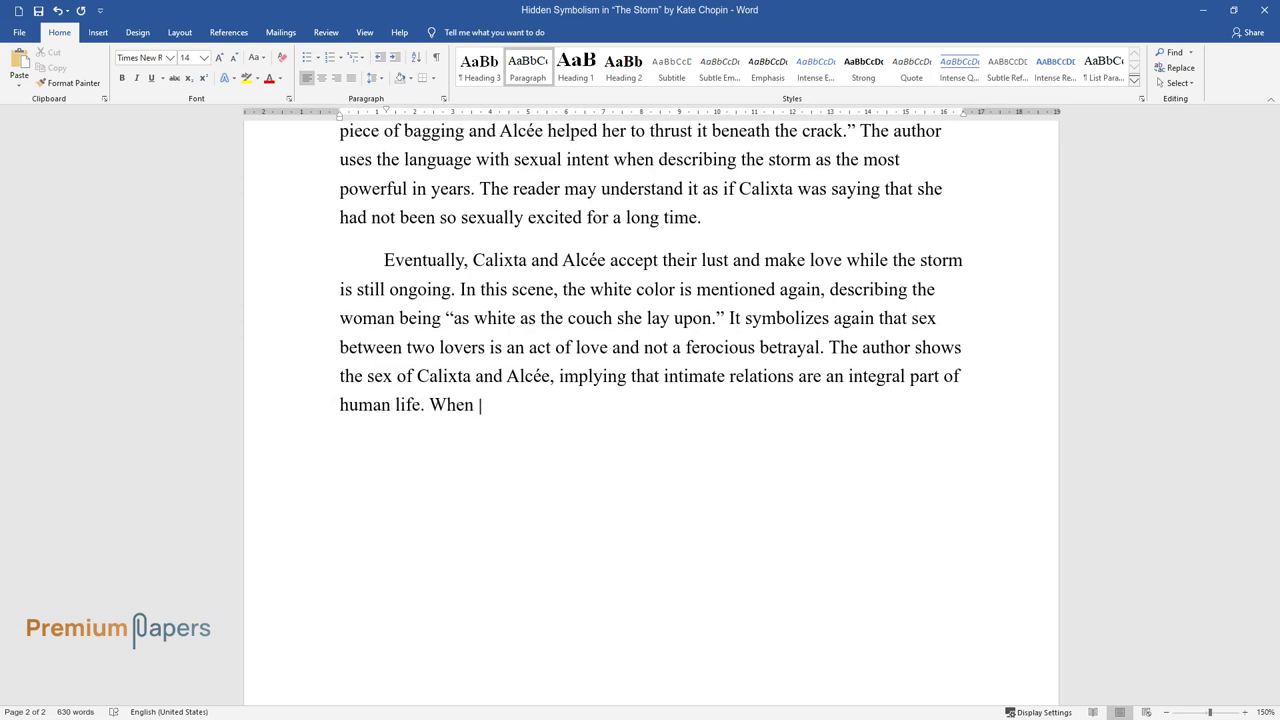
Add that when the storm ends, the sun emerges “turning the glistening green world into a palace of gems.”.
text(the storm ends, the sun emerges “t)
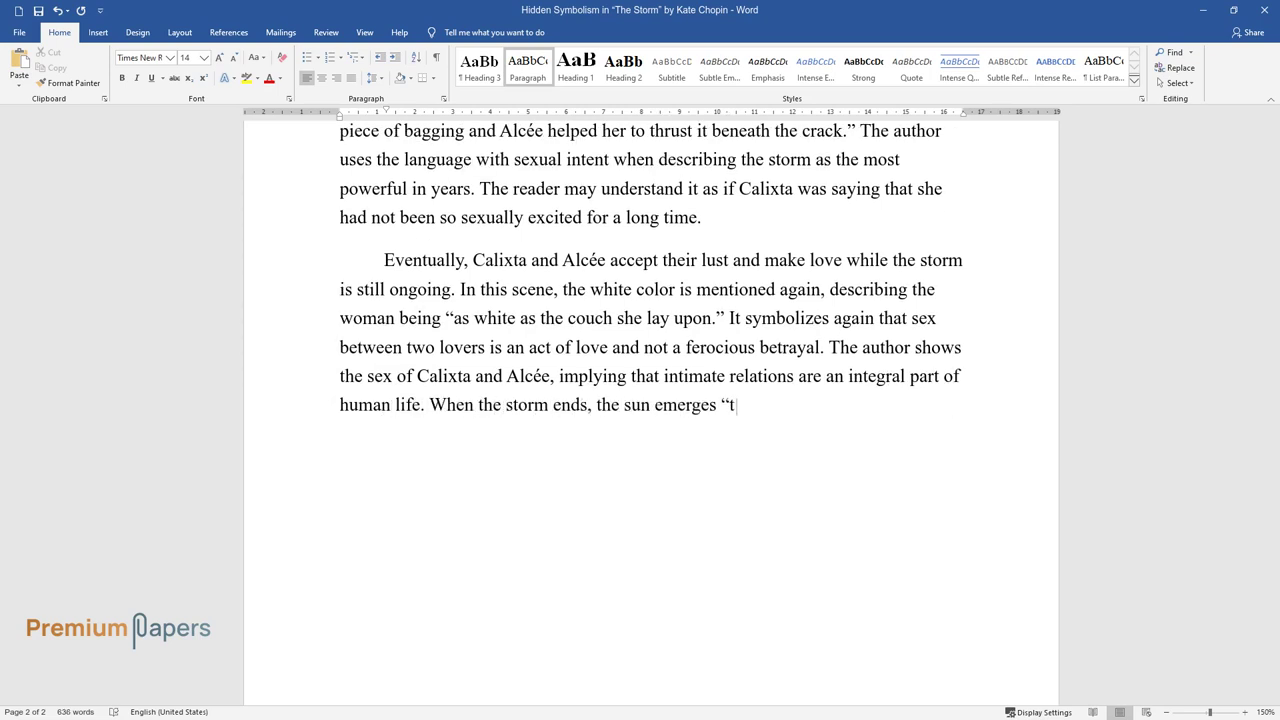
text(urning the glistening green world )
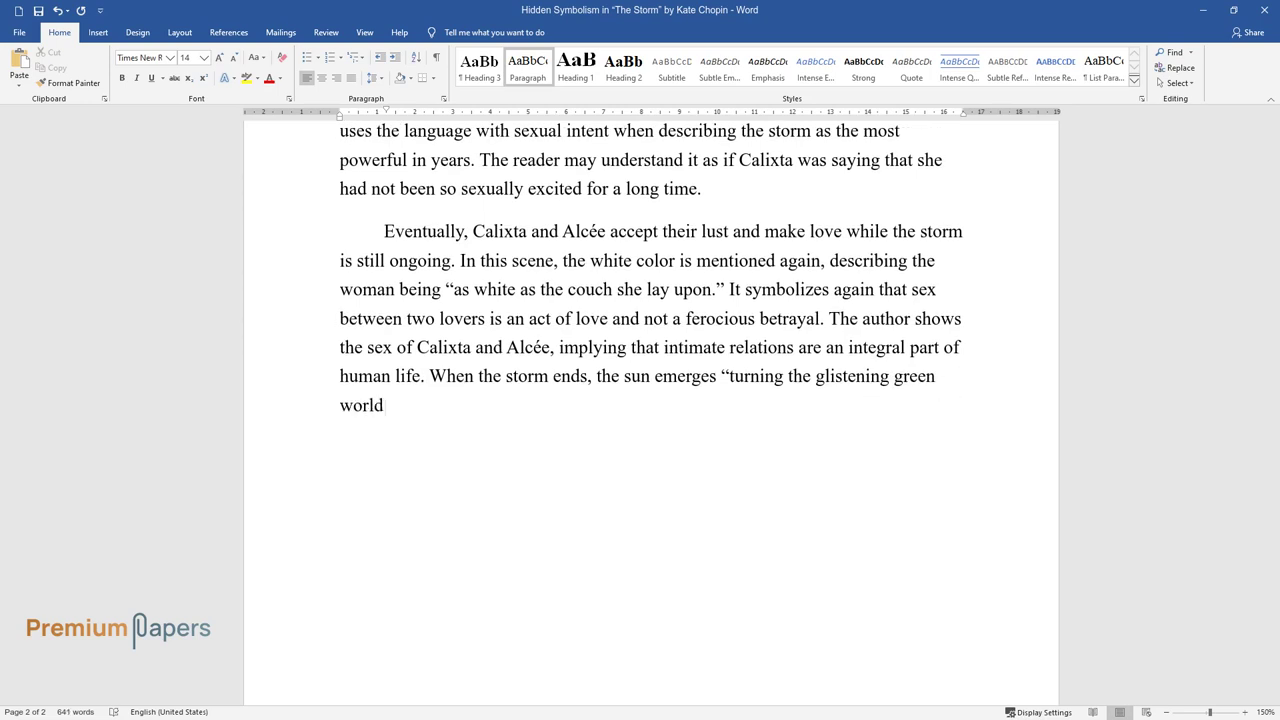
text(into a palace of gems.” The world)
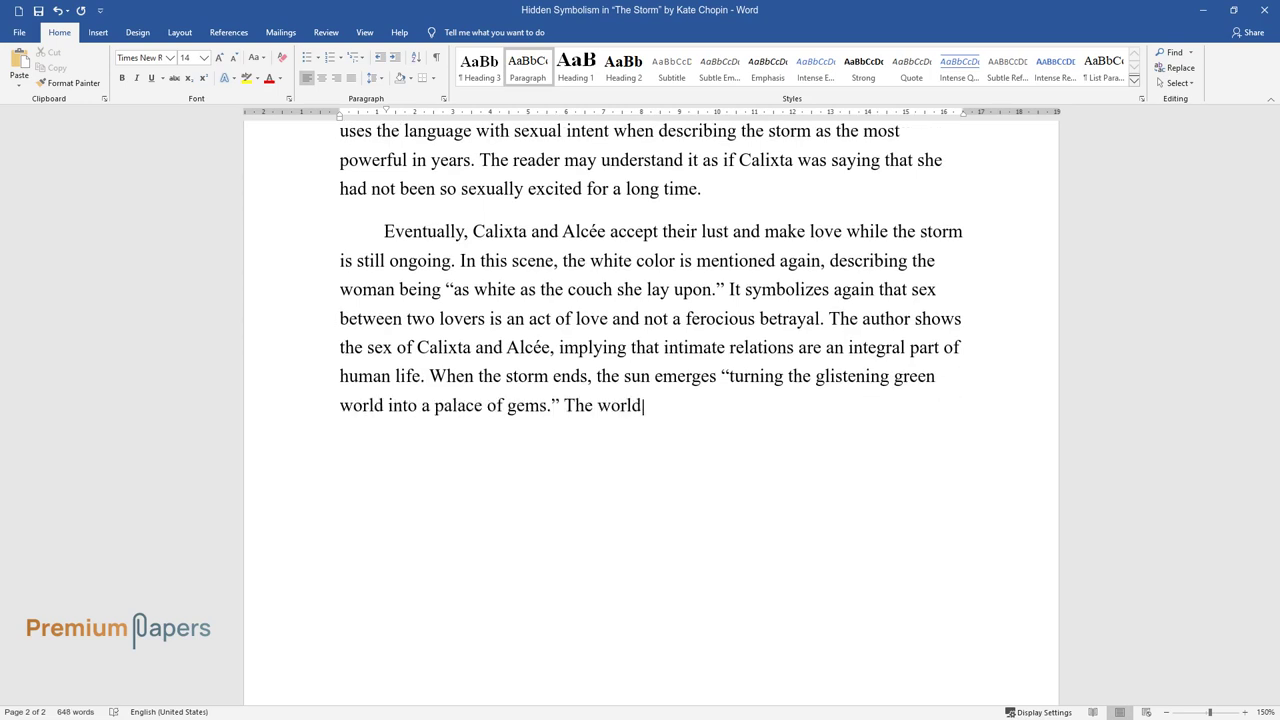
Add that the world becomes more beautiful and happier when the rain ends, as the lovers split with a feeling of peace and joy.
text( becomes more beautiful and happie)
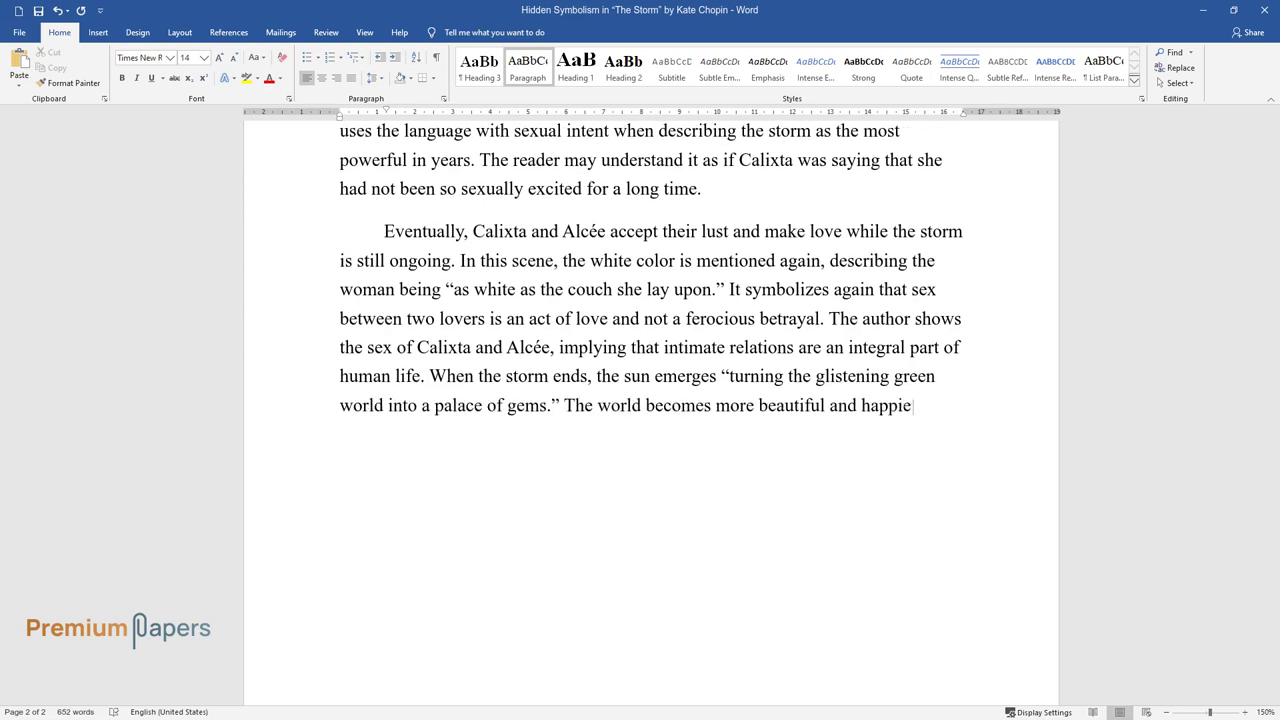
text(r when the rain ends, as well as t)
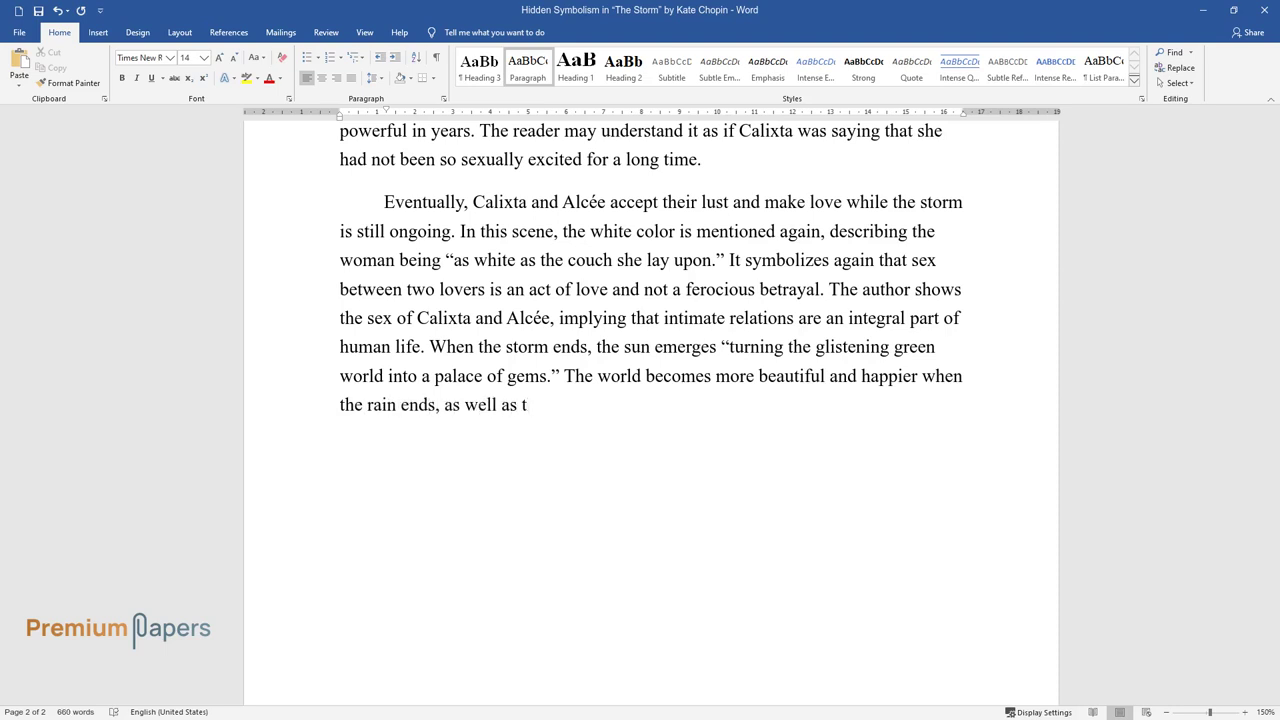
text(he lovers split with a feeling of )
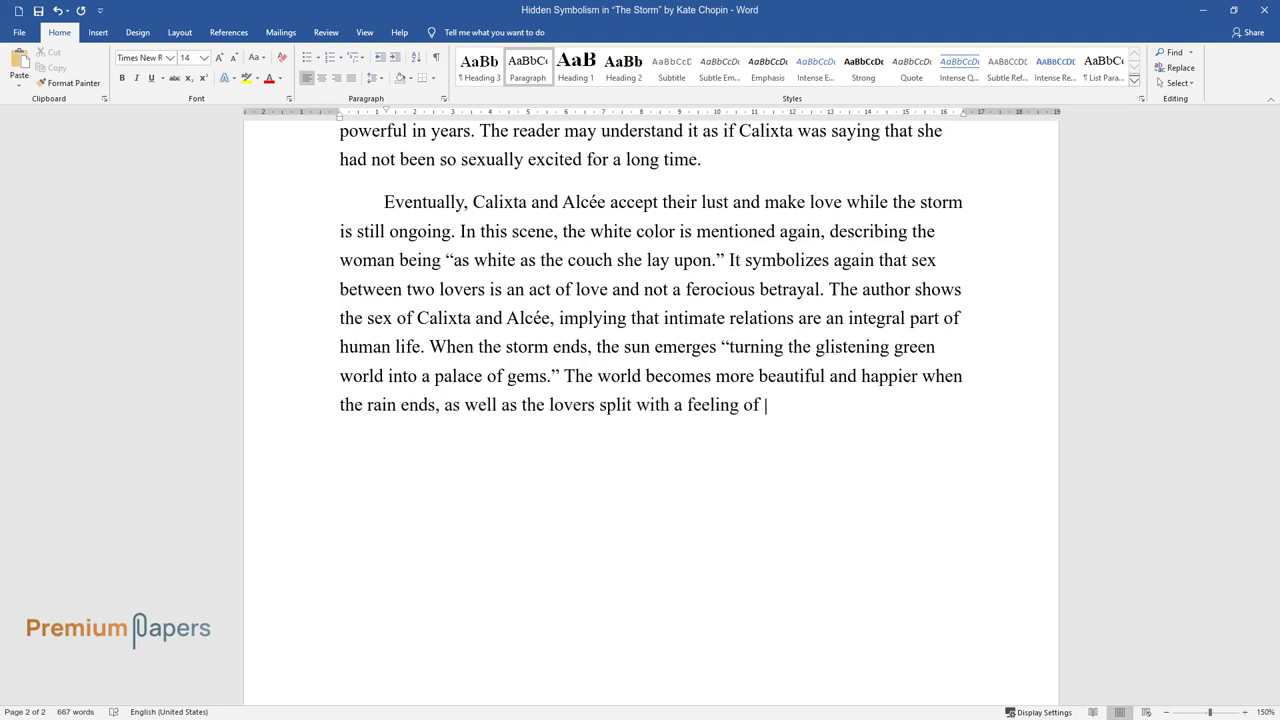
text(peace and joy. After Alcée departs, Bobinô)
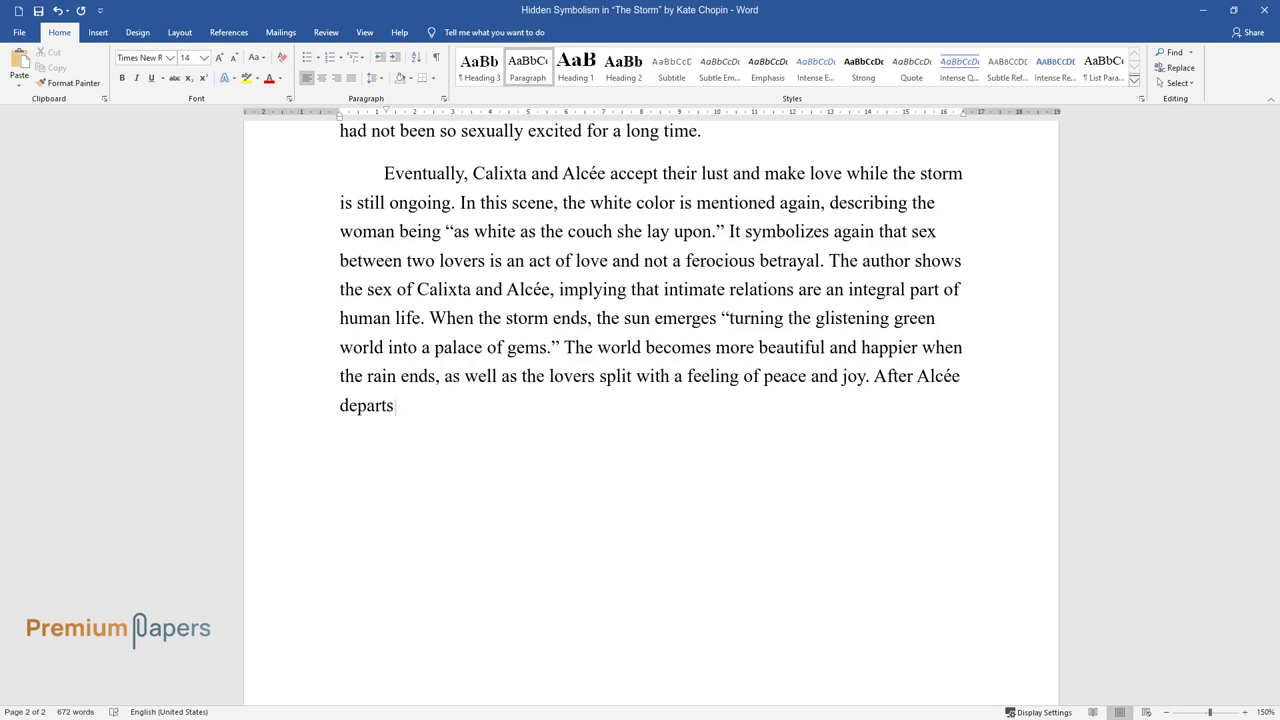
Add that Bobinôt and Bibi return home surprised to find Calixta in a great mood, and that the romantic episode worked in the family's favor.
text(t and Bibi return home, and they are surprised to find Calix)
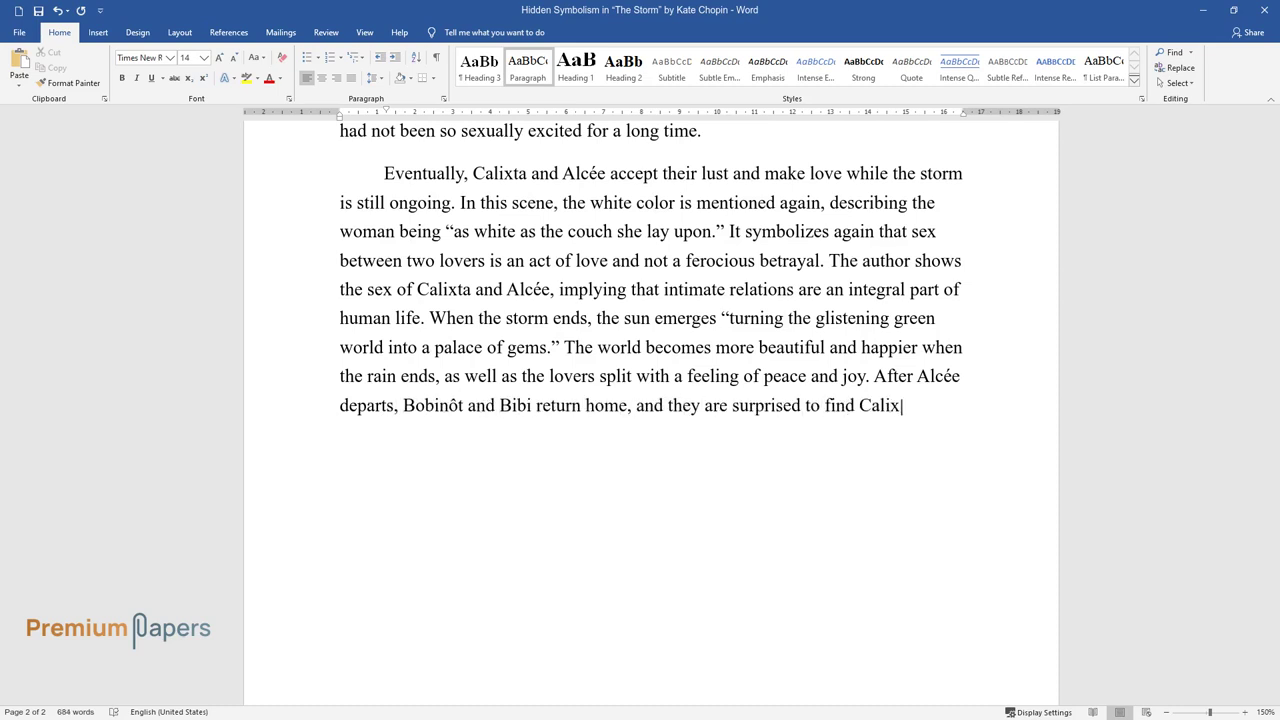
text(ta in a great mood. The romantic episode between her and A)
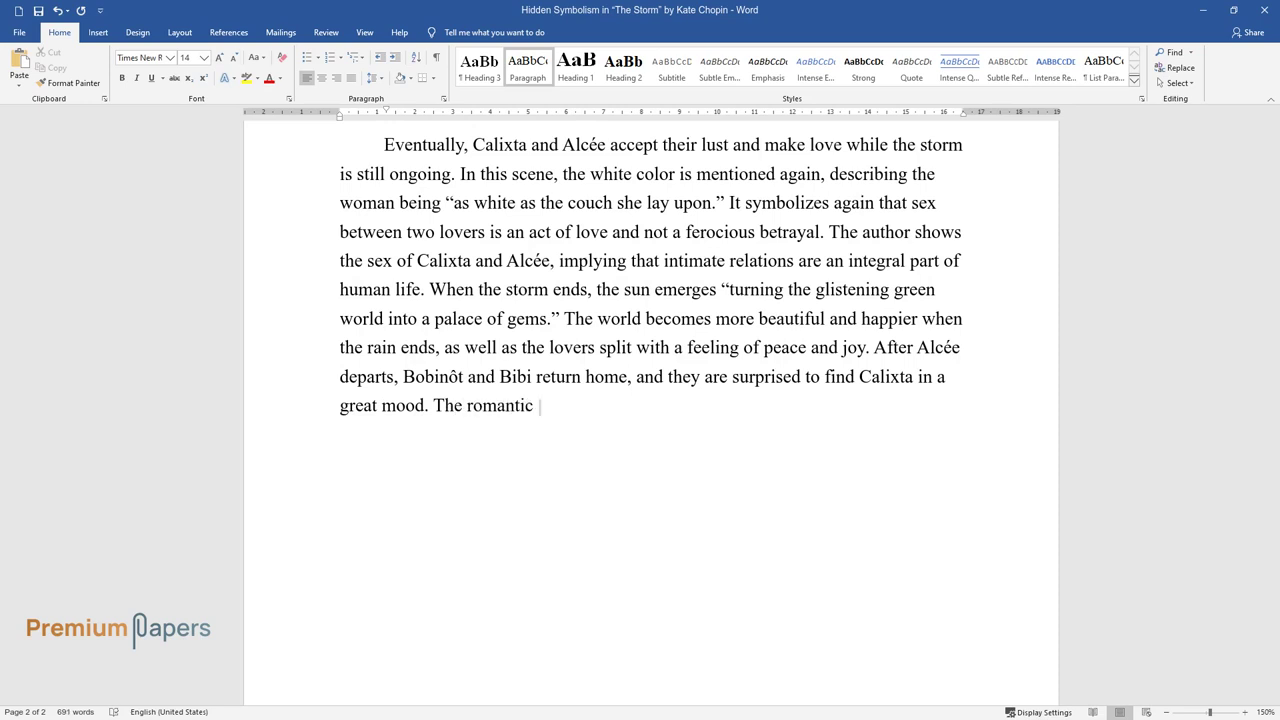
text(lcée work)
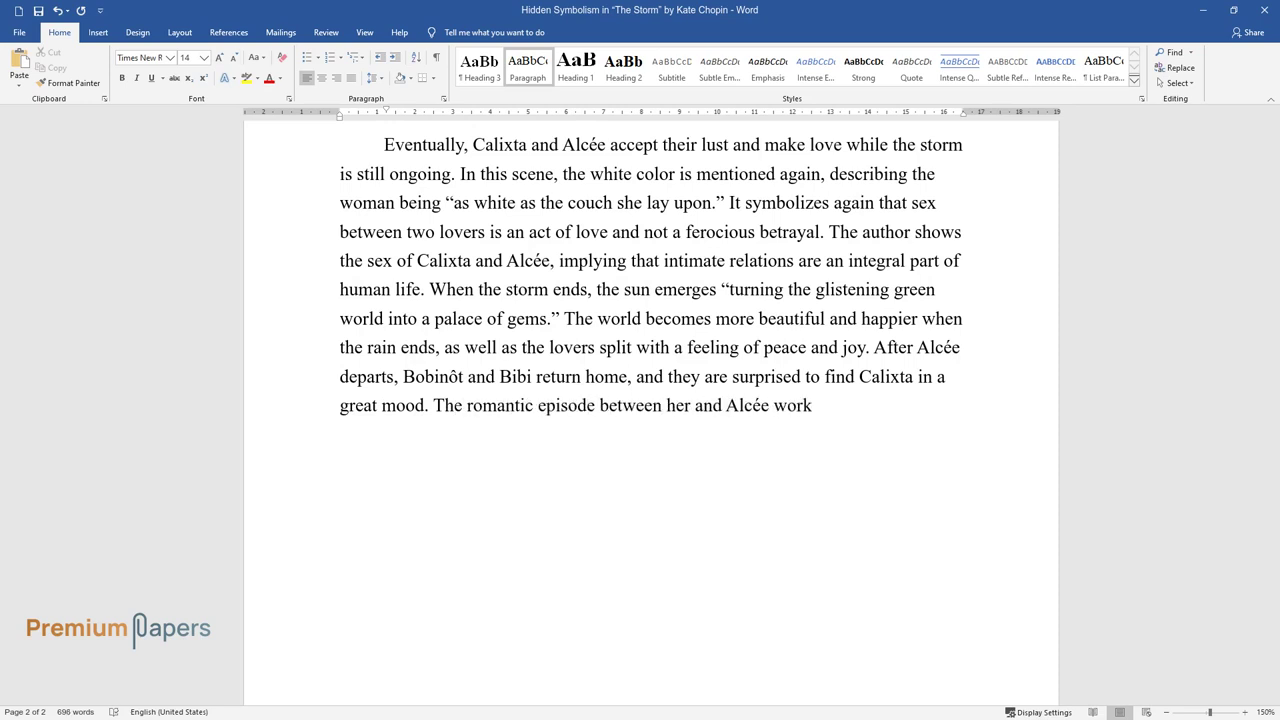
text(ed in the family's favor, as she became mo)
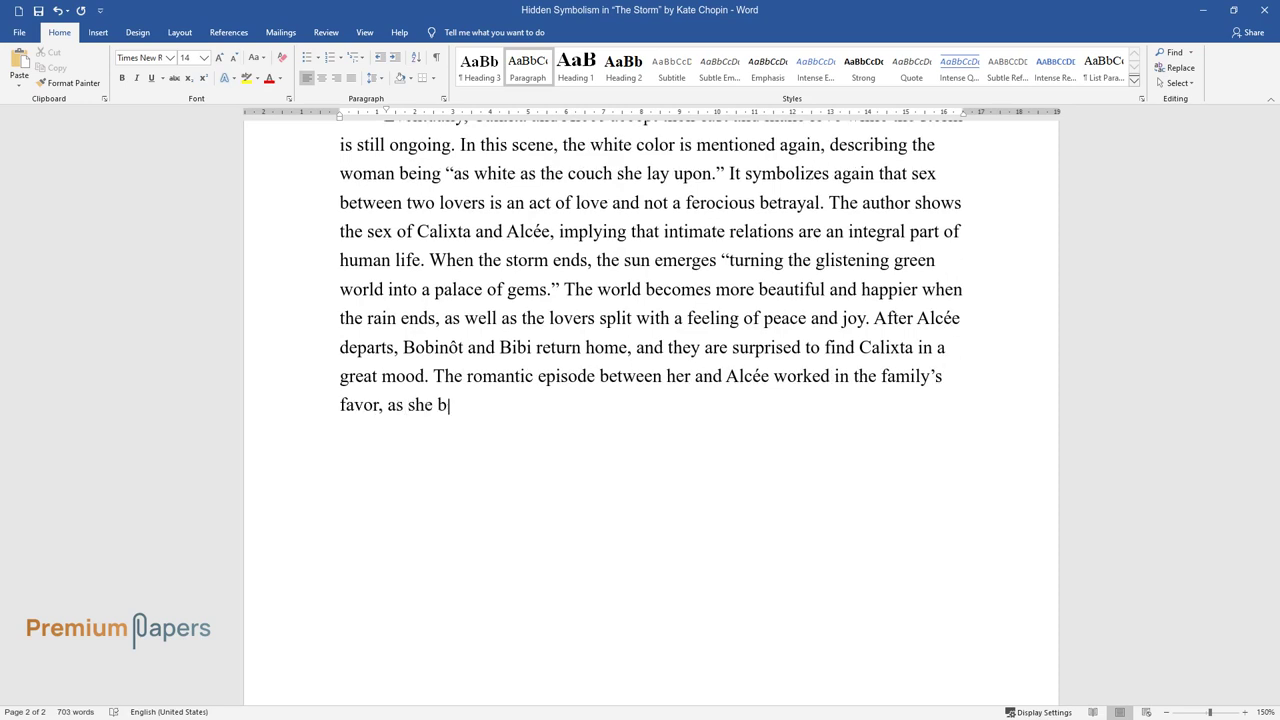
Finish the sixth paragraph by saying she became more caring, proving once again that sex is depicted as a healthy act of love.
text(re caring. It proved once )
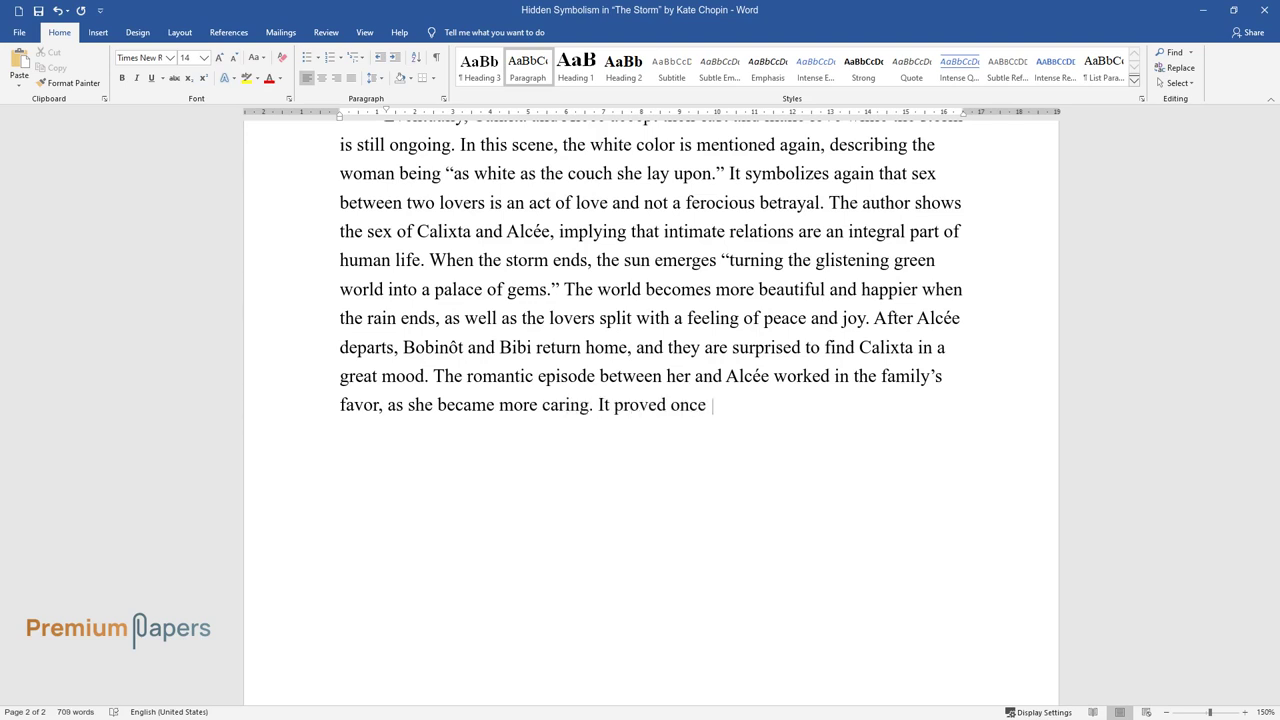
text(again that here sex is depicted as)
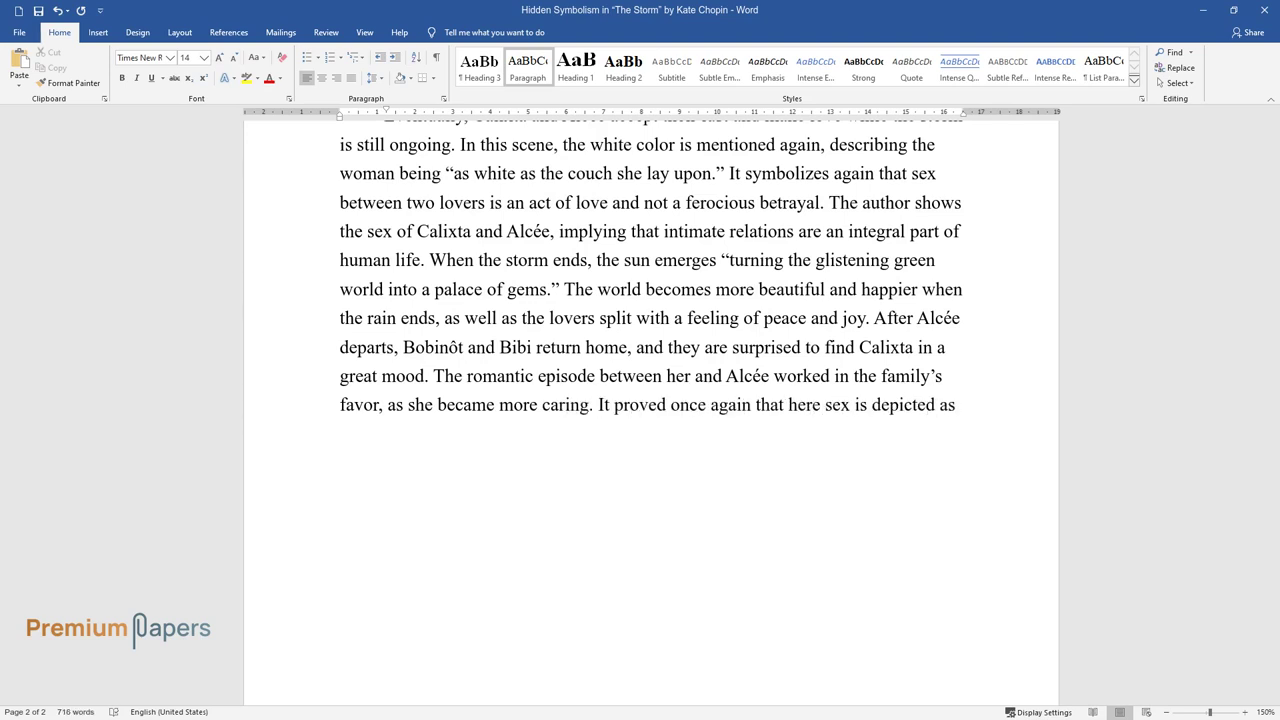
text( a healthy act of love.)
key(Return)
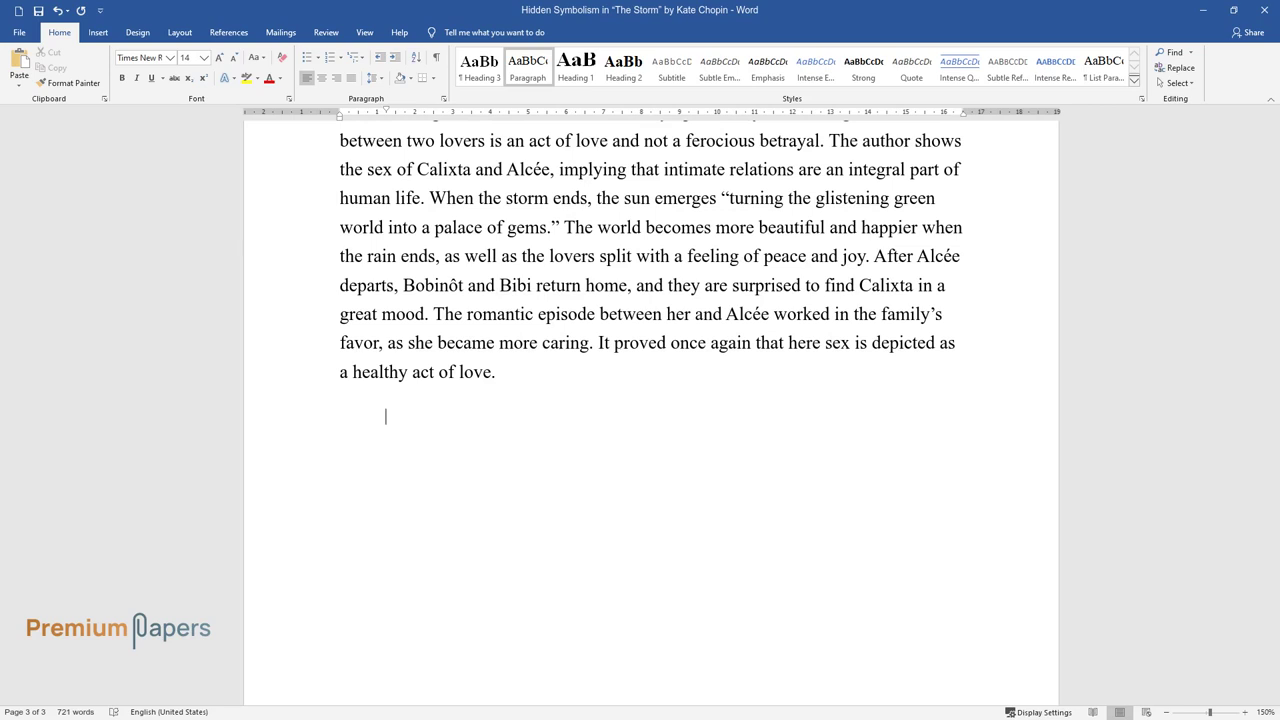
Begin the seventh paragraph with Alcée's letter to his wife Clarisse, on a trip with their kids, who enjoys the liberation of being far from him.
text(At the end of the story, Al)
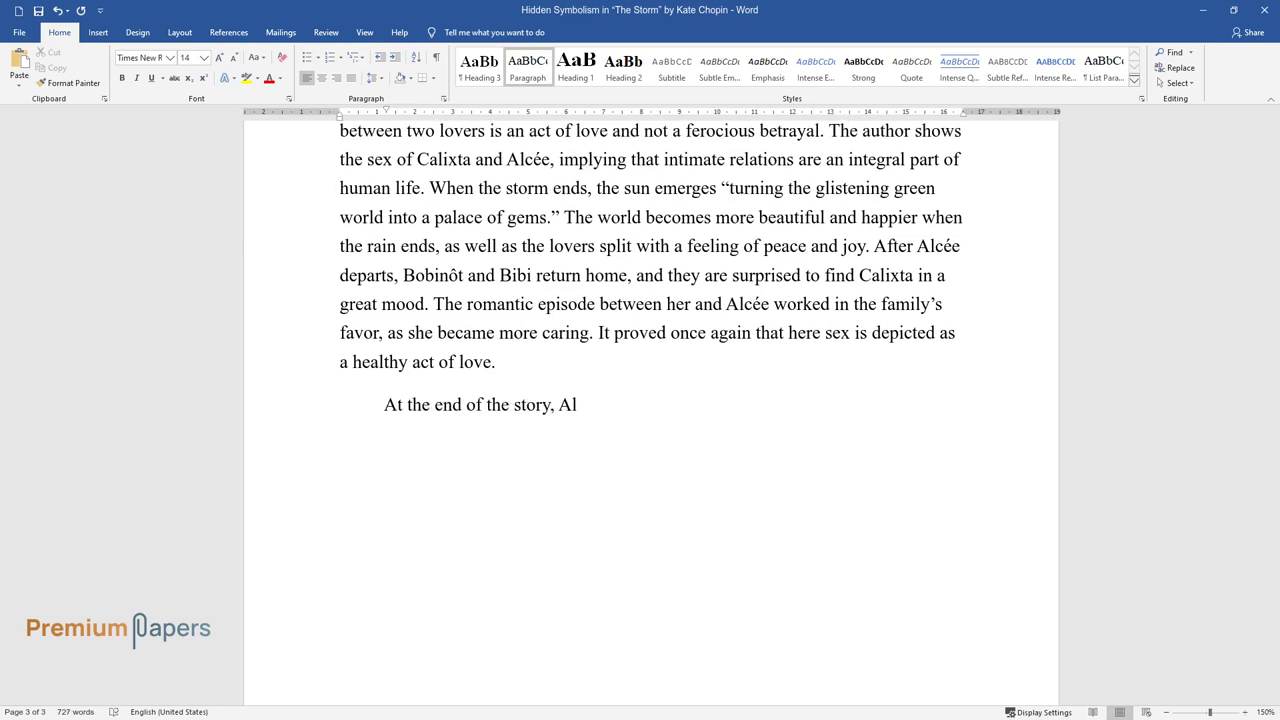
text(cée sends a letter to his wife Clari)
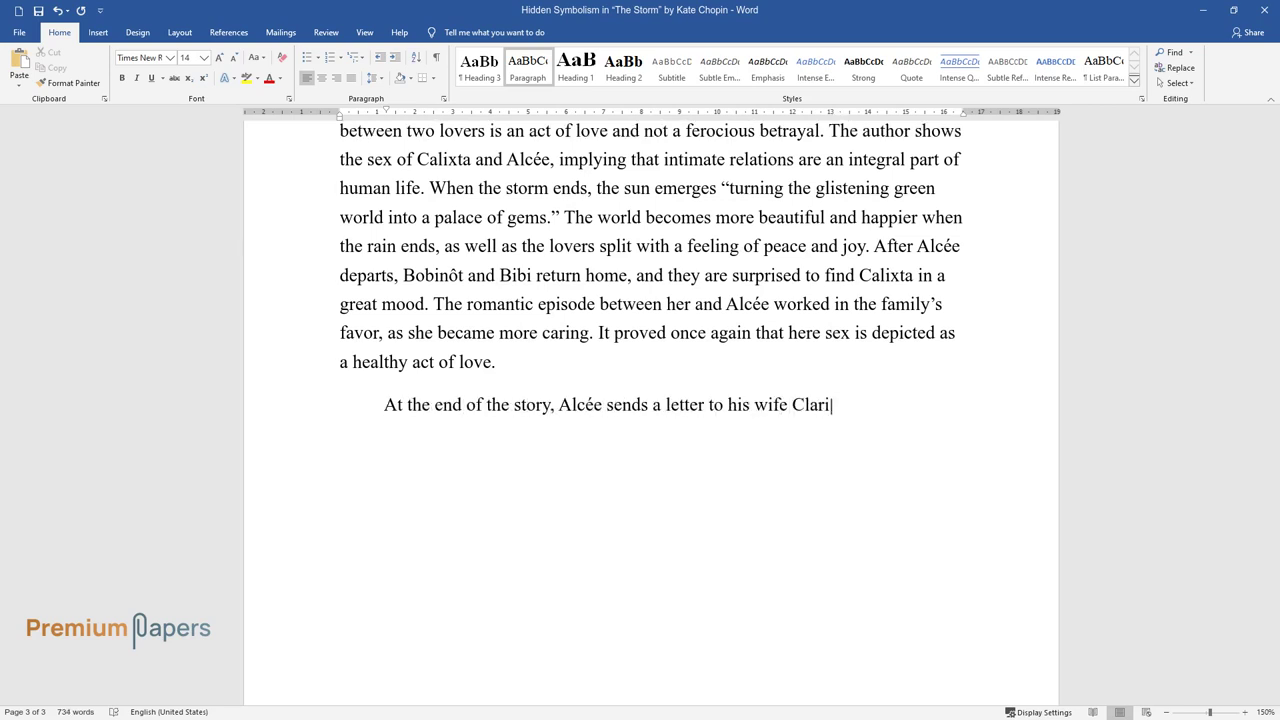
text(sse, who is on a trip with their ki)
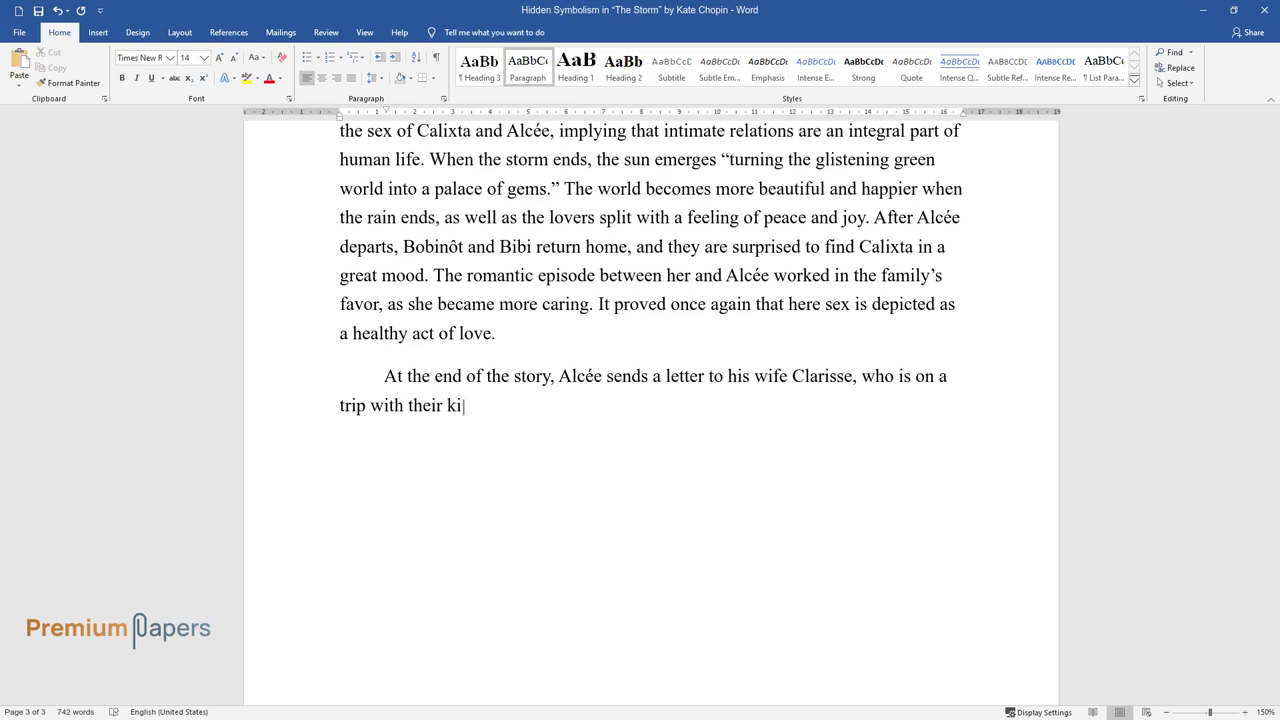
text(ds. The woman finds that she enjoys)
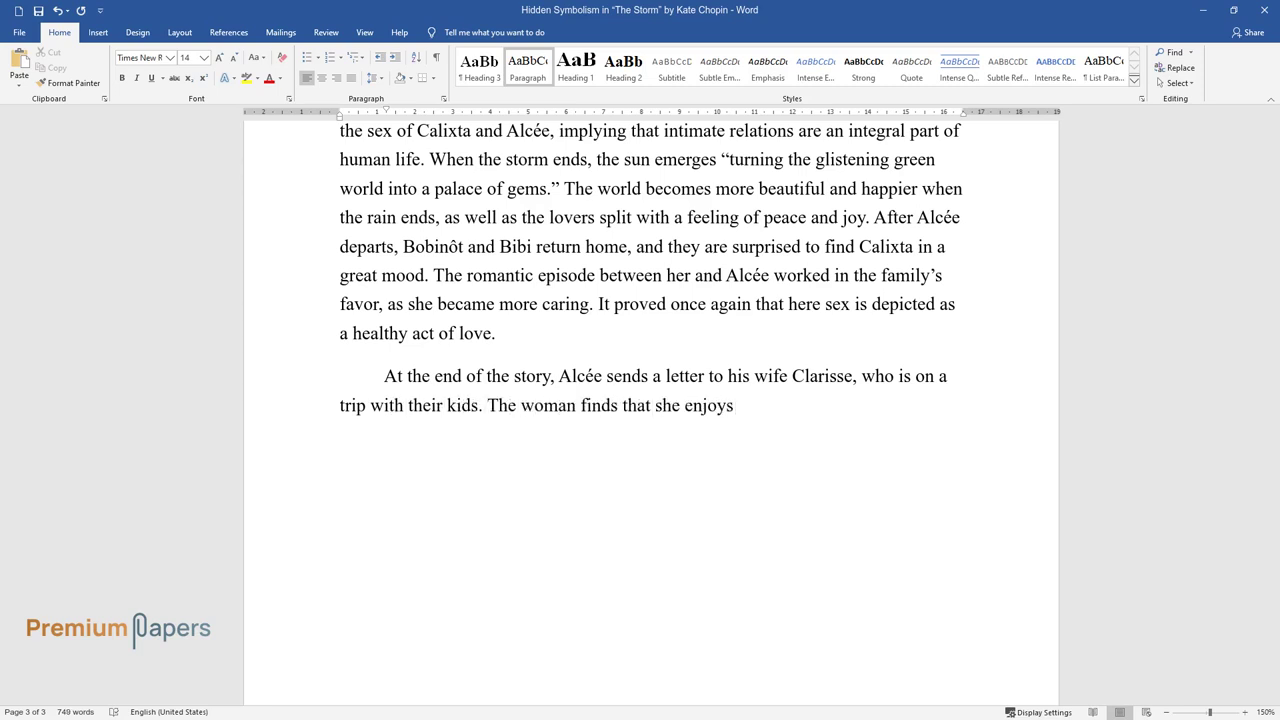
text( the feeling of libe)
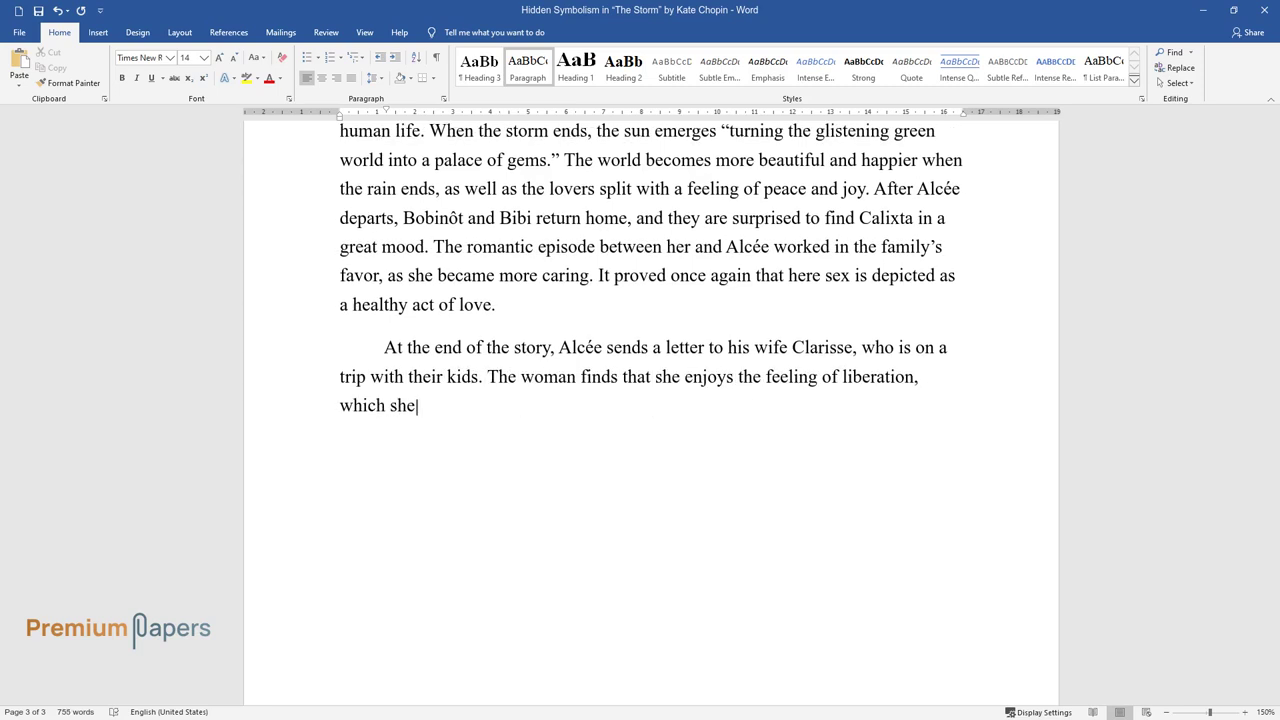
text(ration, which she has while being far from her husba)
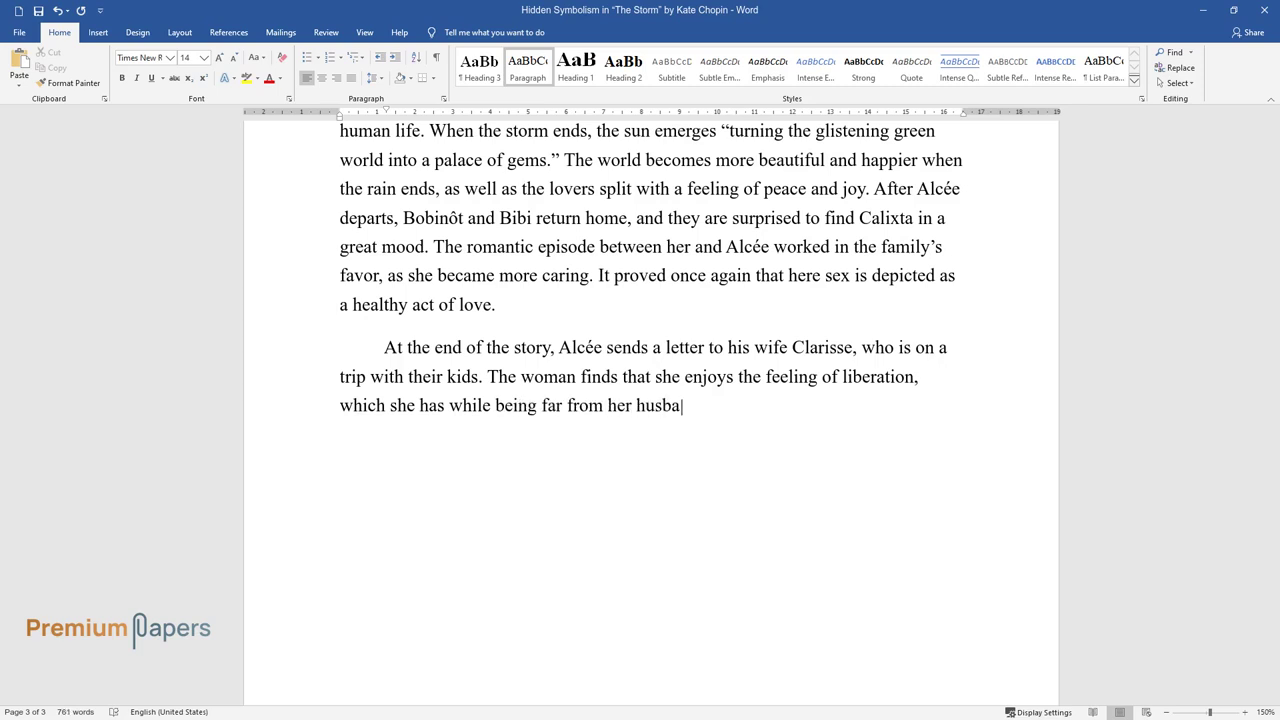
Finish the seventh paragraph by concluding that Alcée demands too much attention from his wife and that all the characters seem content with their lives.
text(nd. The reader may conclude that Alcée is a husband demanding t)
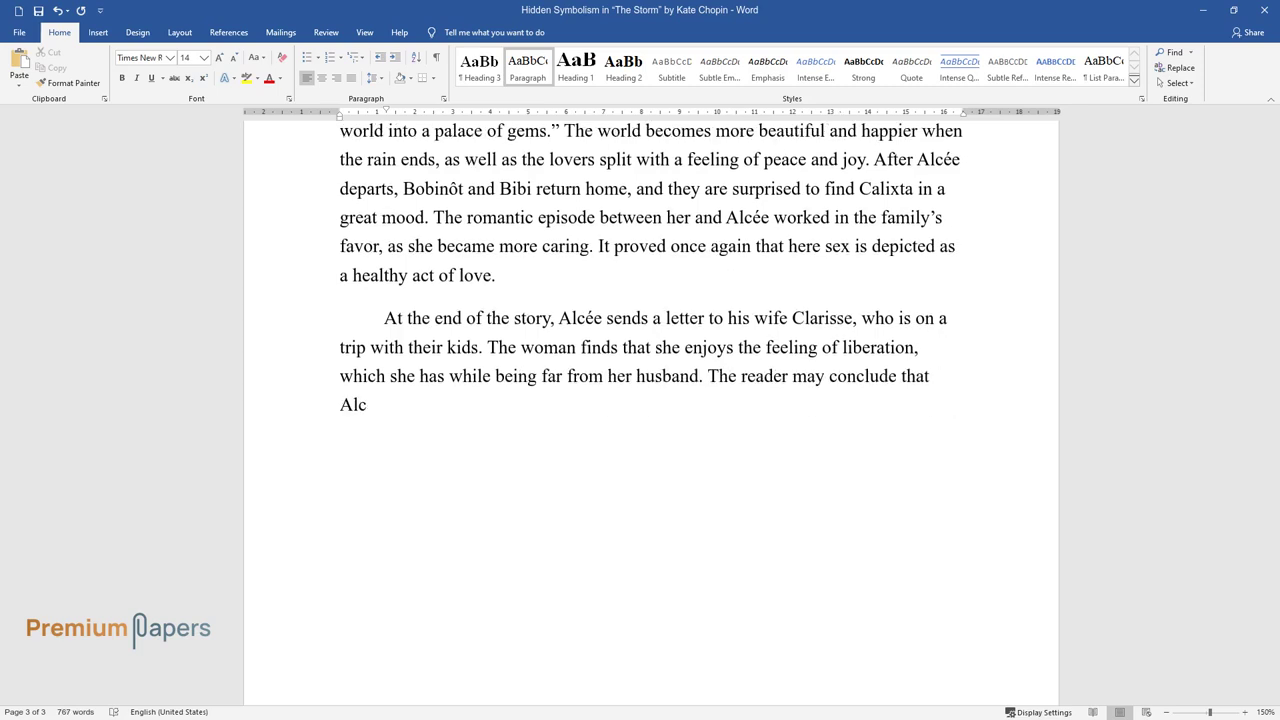
text(oo much attention from his wife. Thus, in the e)
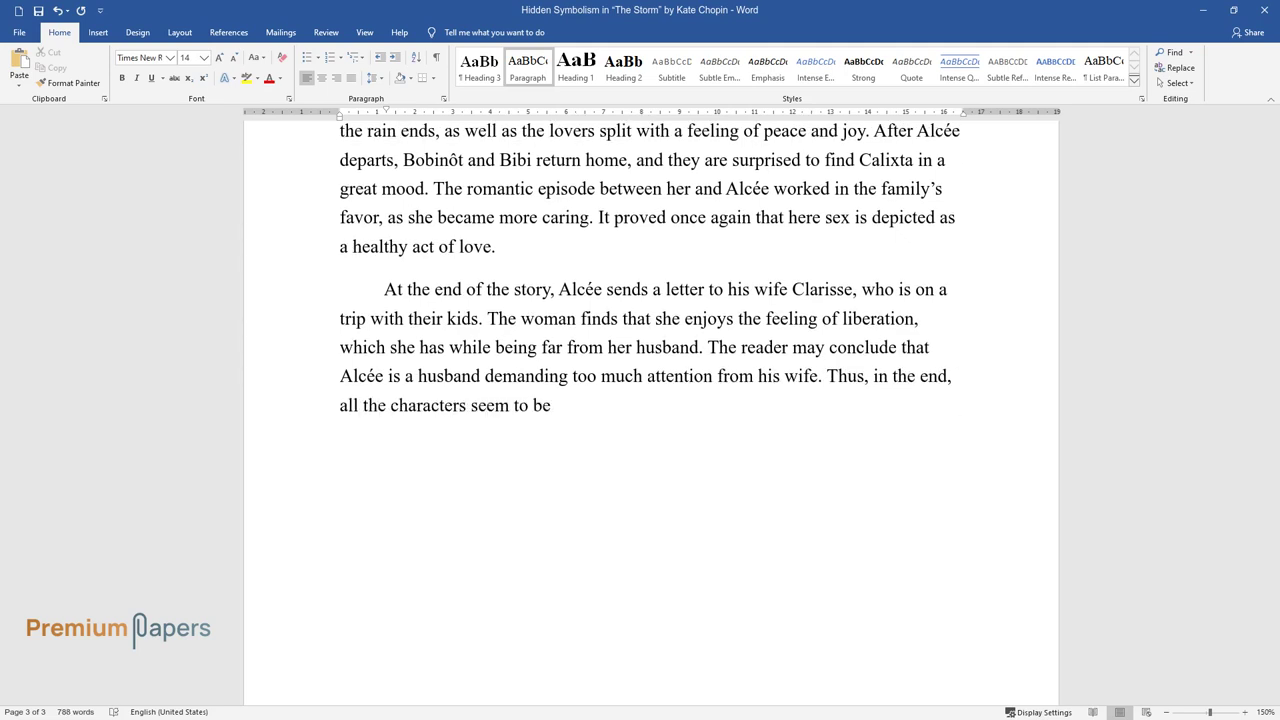
text(nd, all the characters seem to be content with their lives.)
key(Return)
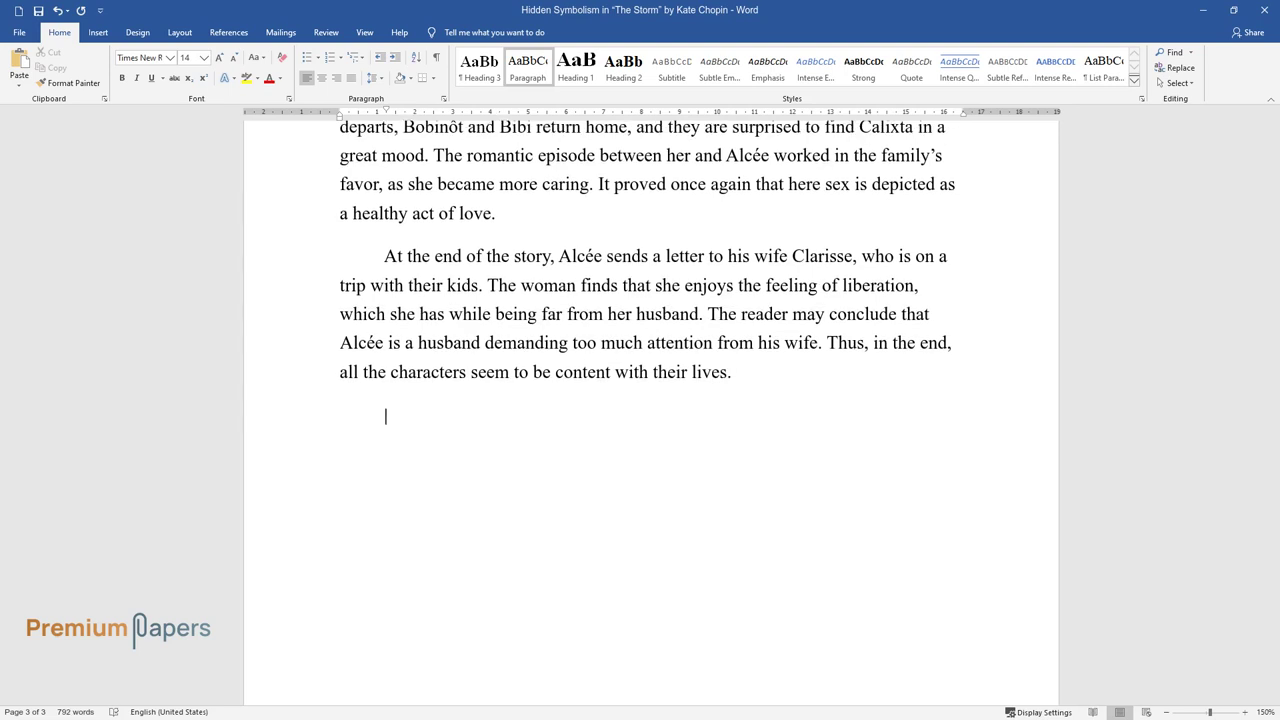
Begin the concluding paragraph with the storm as the short story's central metaphor, symbolizing the affair between two of the characters.
text(In conclusion, the stor)
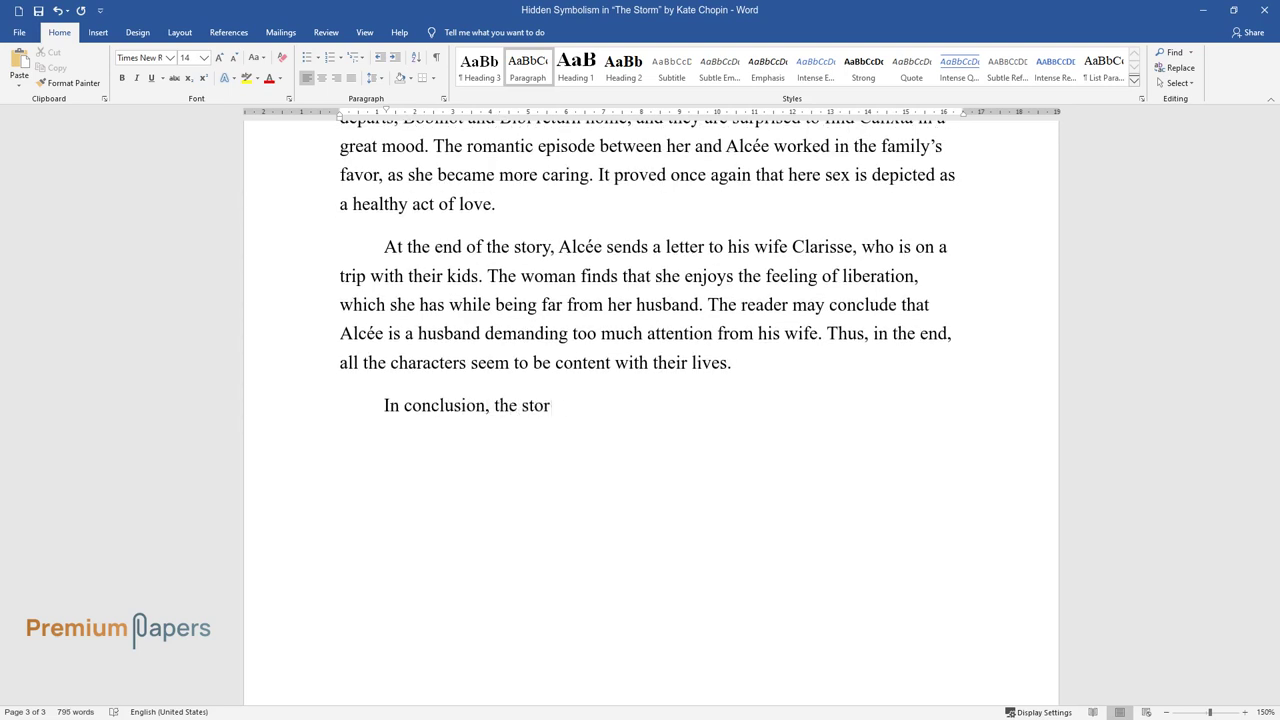
text(m is the central metaphor of the sh)
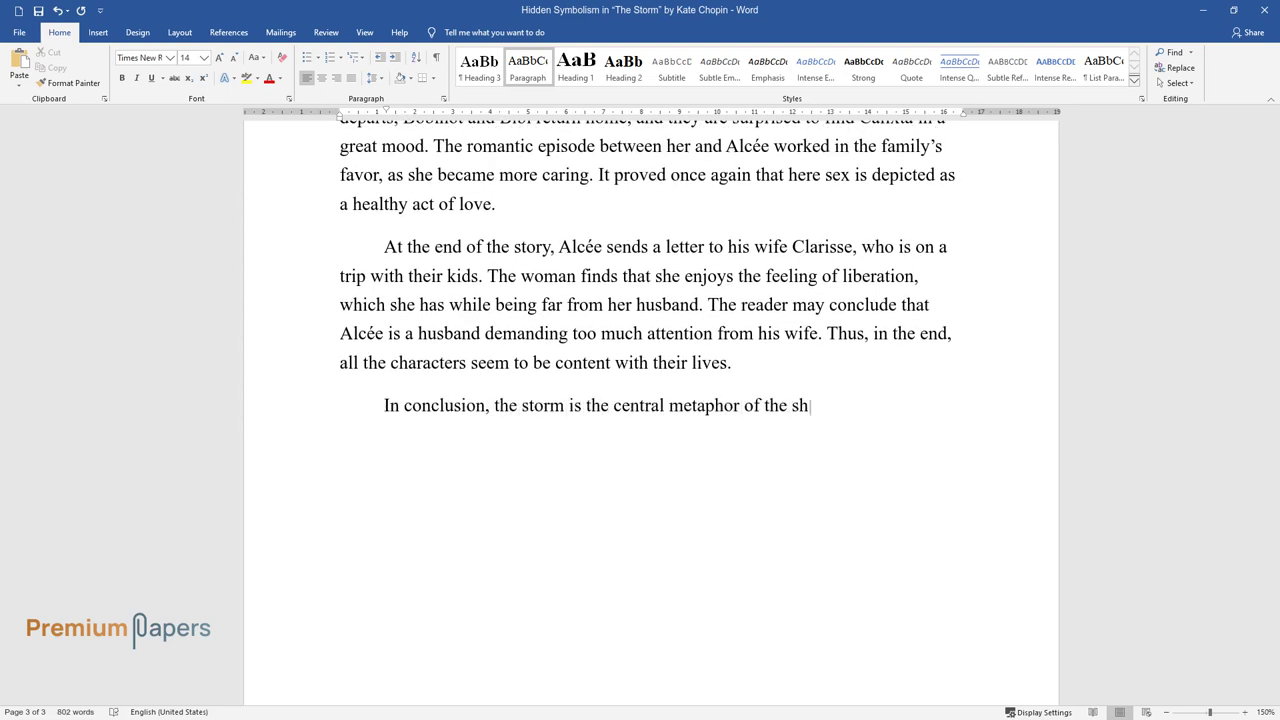
text(ort story that symbolizes the affai)
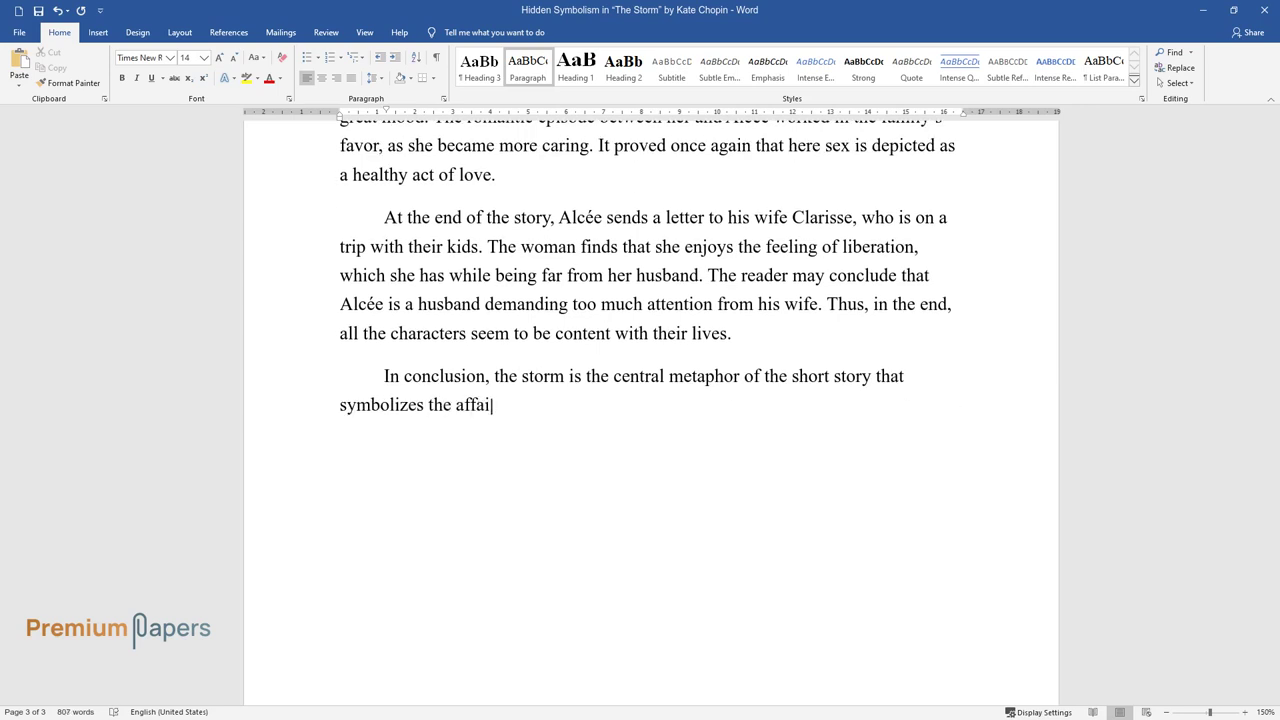
text(r between two of the characters. Th)
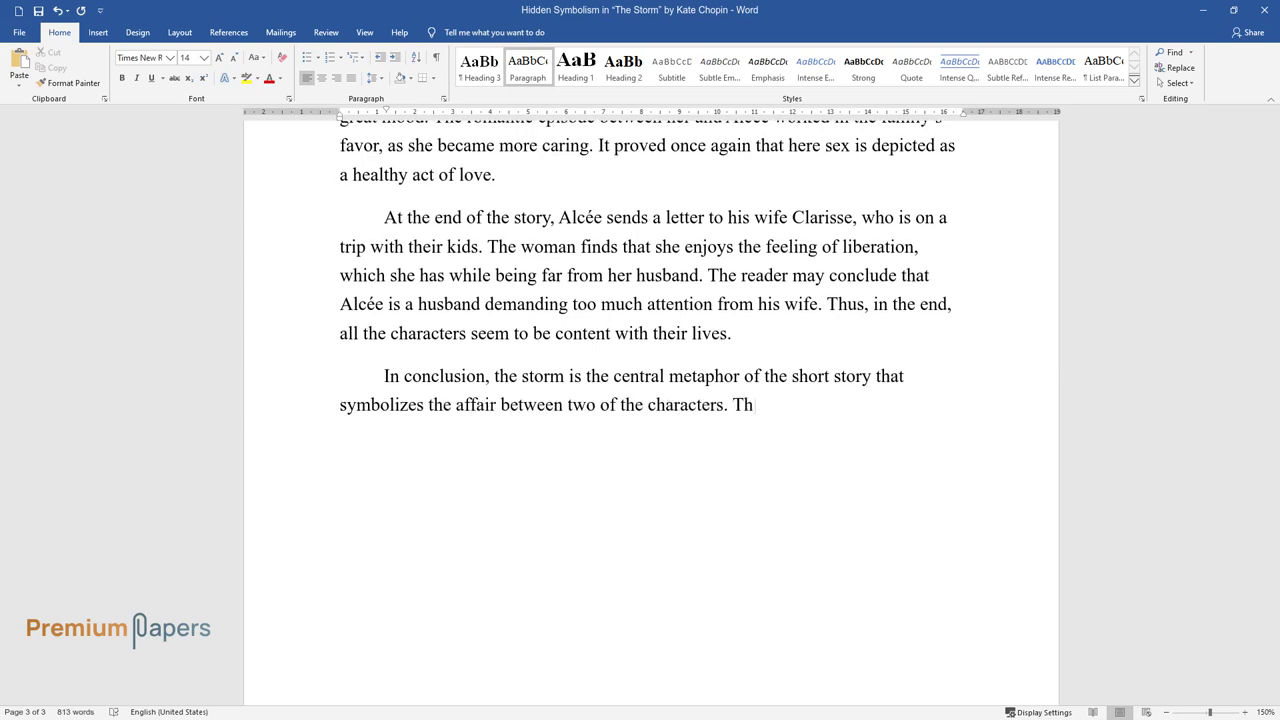
Add that the author implies their relations are profound and potentially destructive, similar to the weather conditions.
text(e author implies that their relatio)
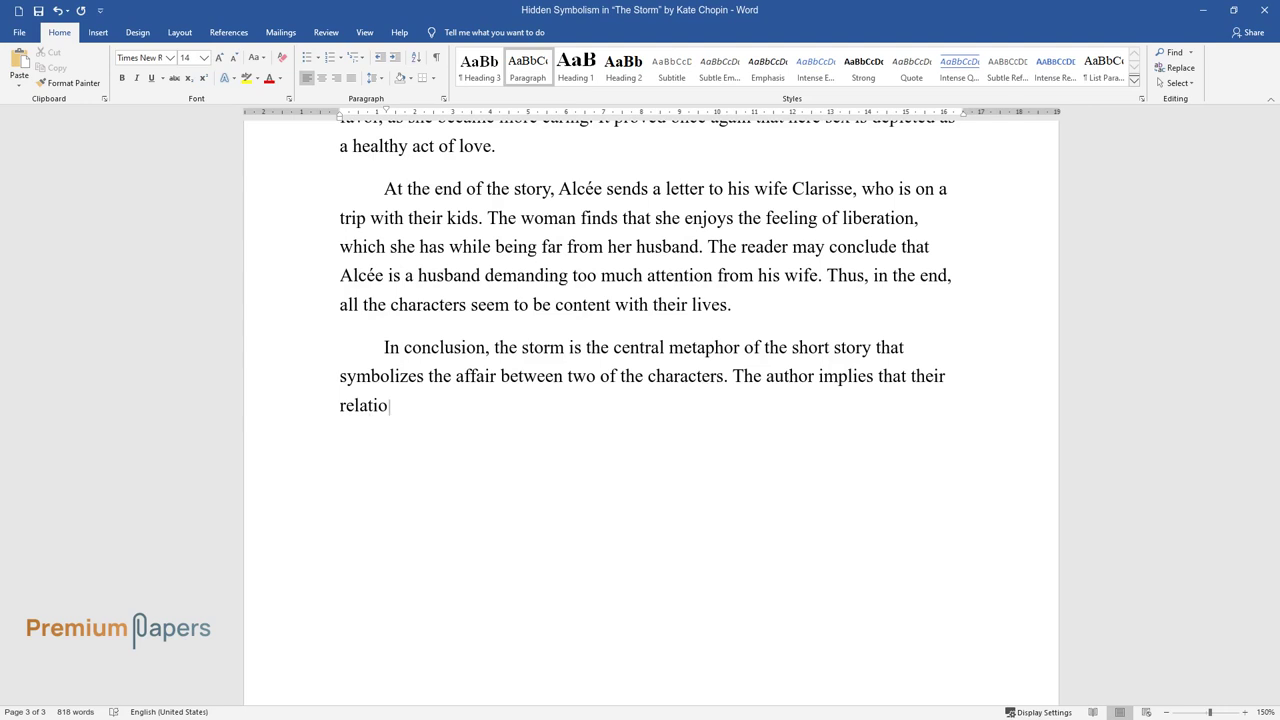
text(ns are profound and potentially dest)
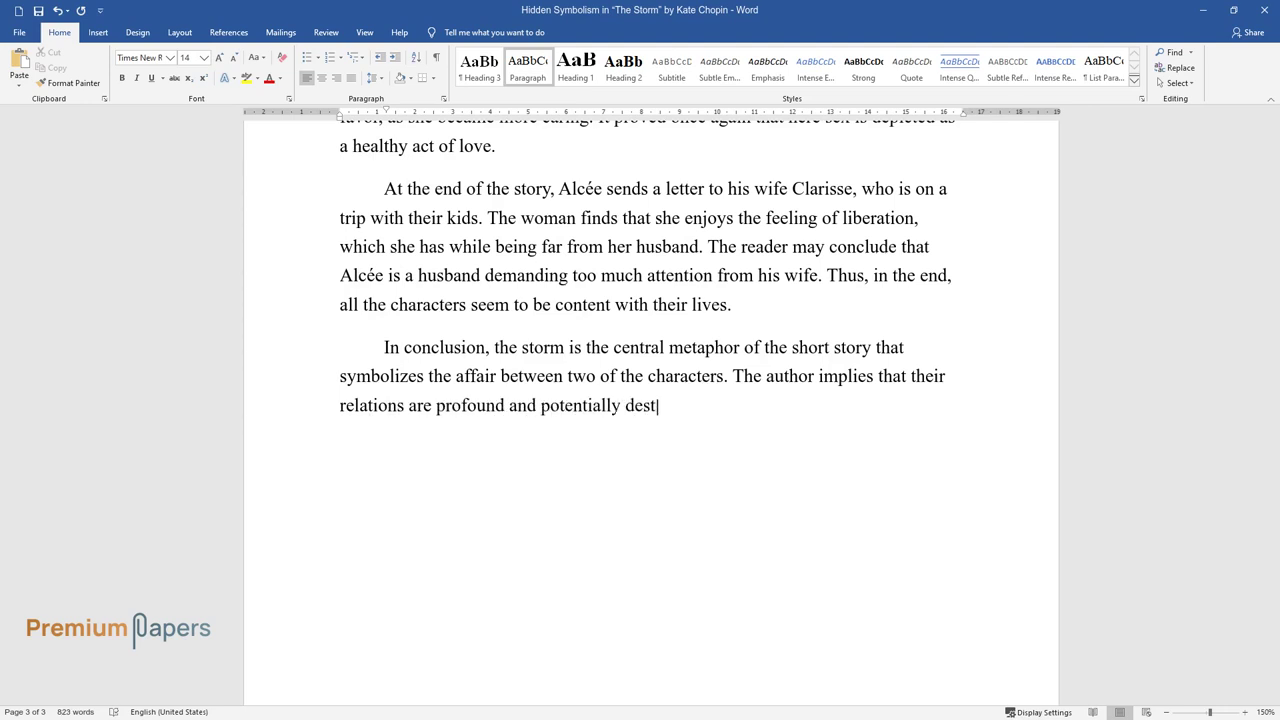
text(ructive, similar to the weather con)
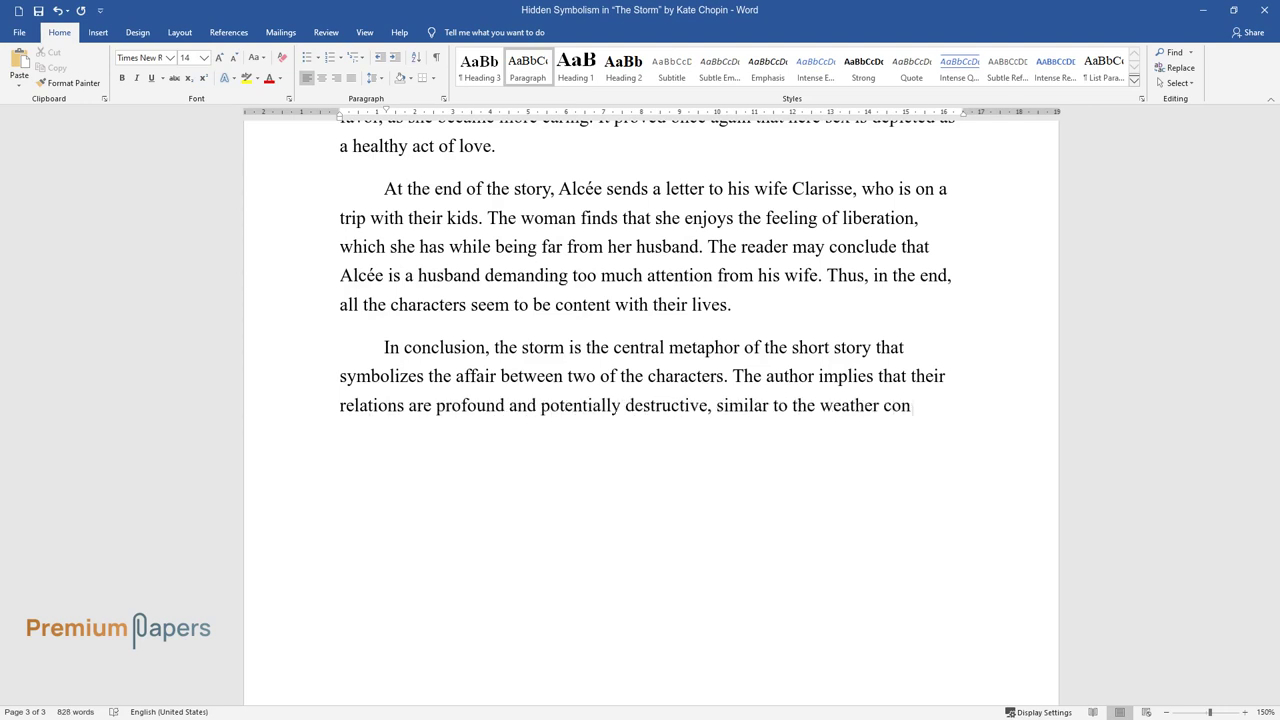
Add that Chopin used her story to raise questions about women's sexuality, which was not acceptable to discuss in the society of that time.
text(ditions. Chopin used her story to r)
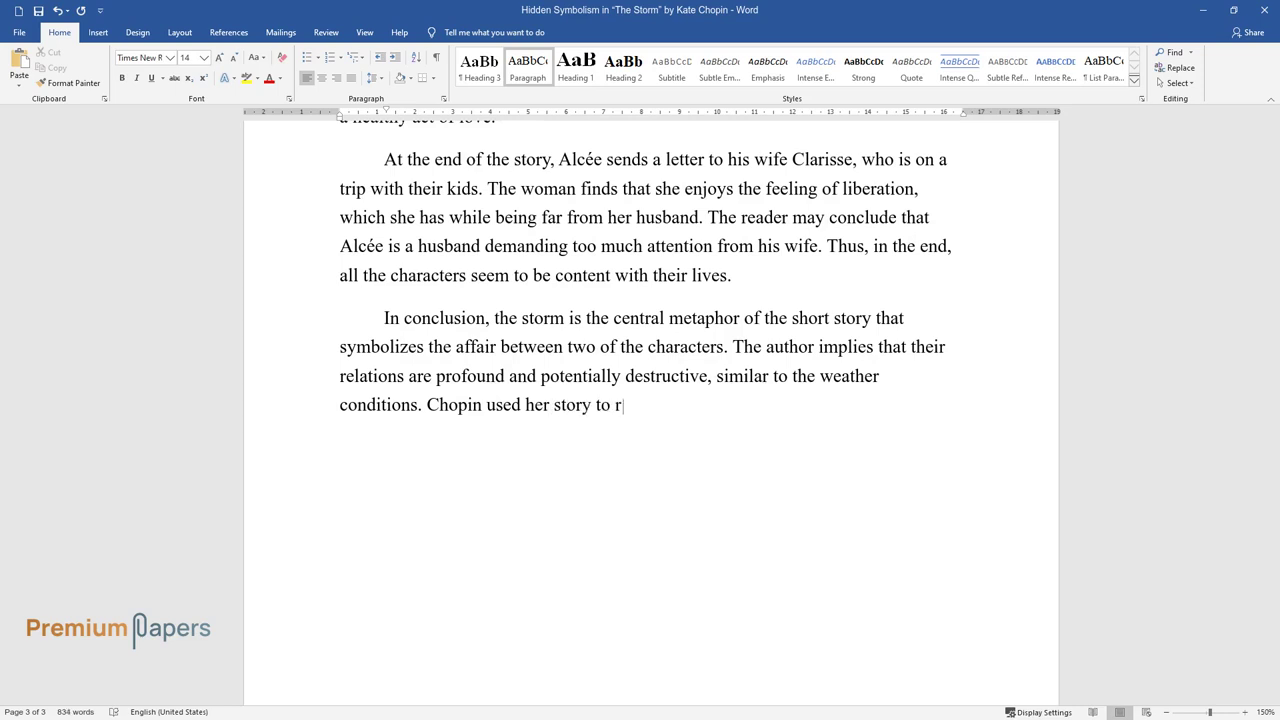
text(aise questions about women's sexual)
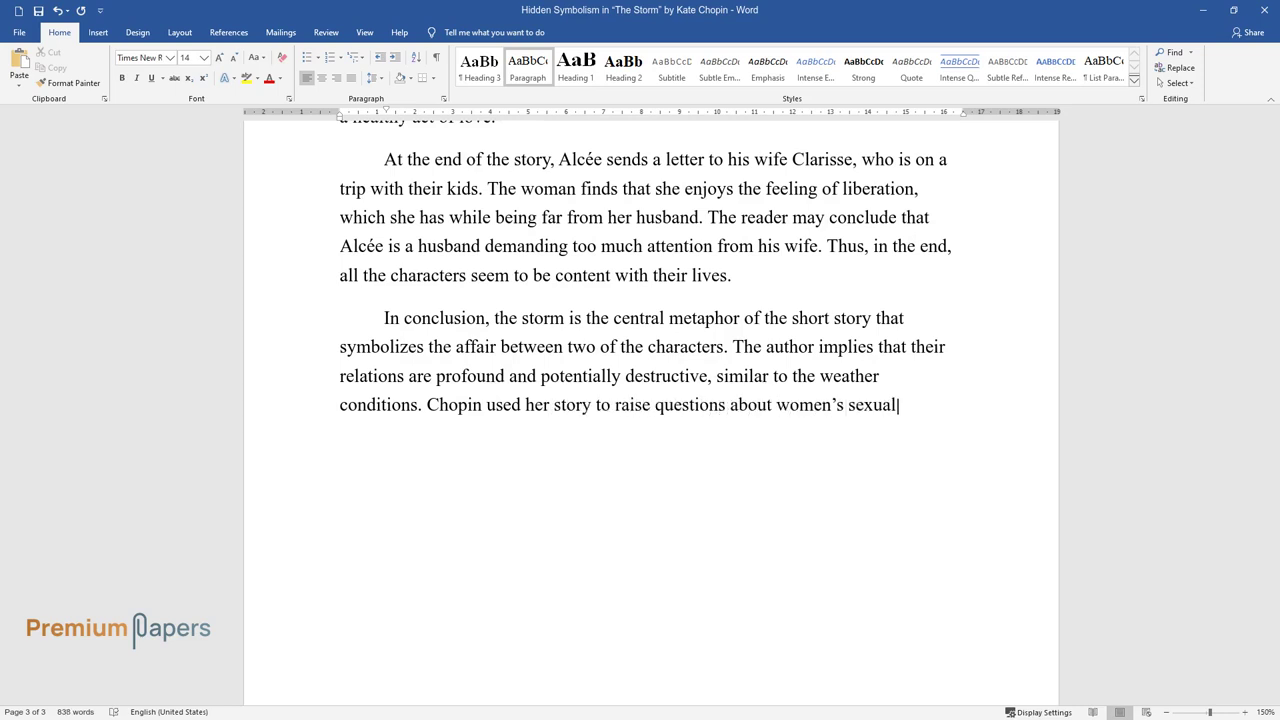
text(ity, which was not acceptable to di)
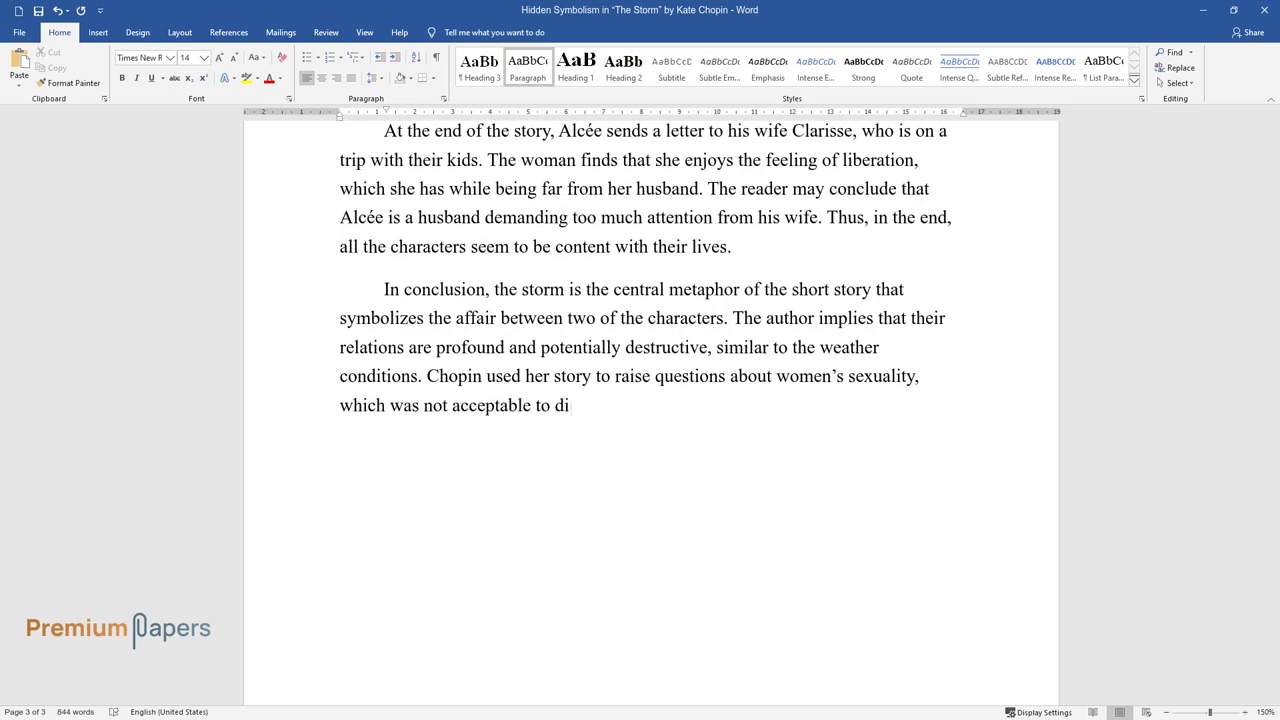
text(scuss in the society of that time. )
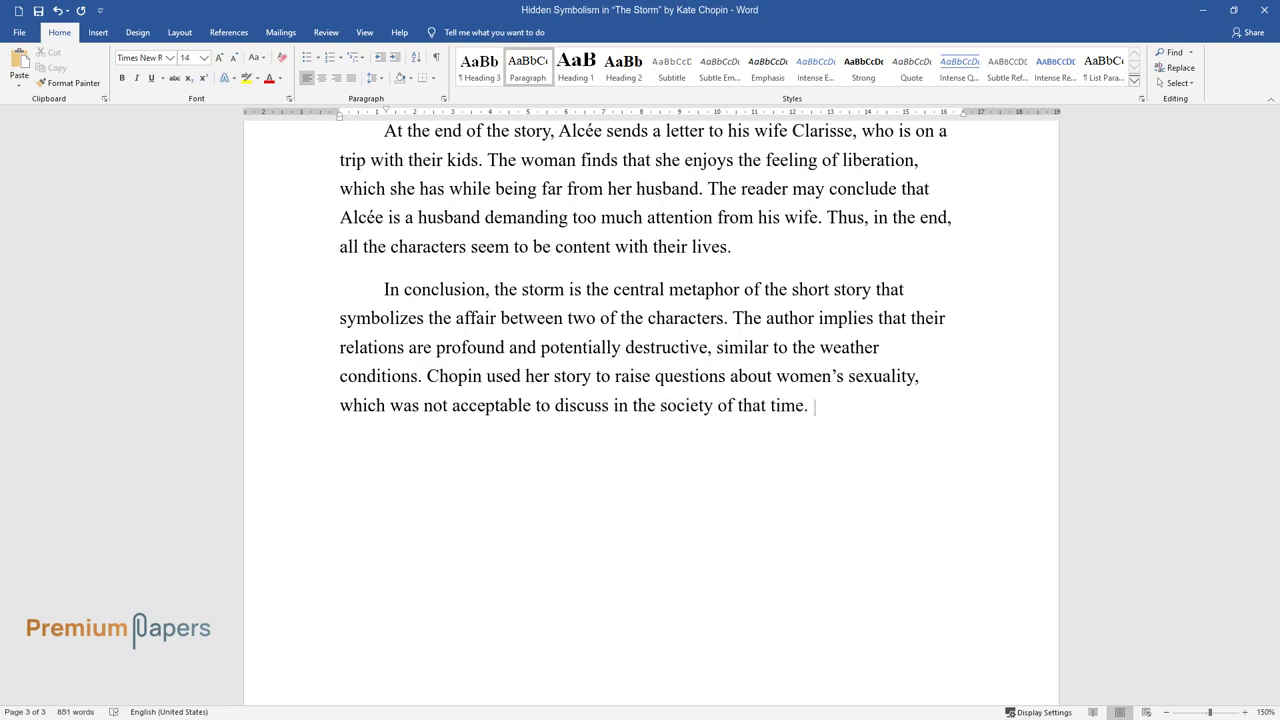
Add that the author demonstrated not a typical opinion on adultery, showing it as a not-bad passage.
text(The author demonstrated not a typic)
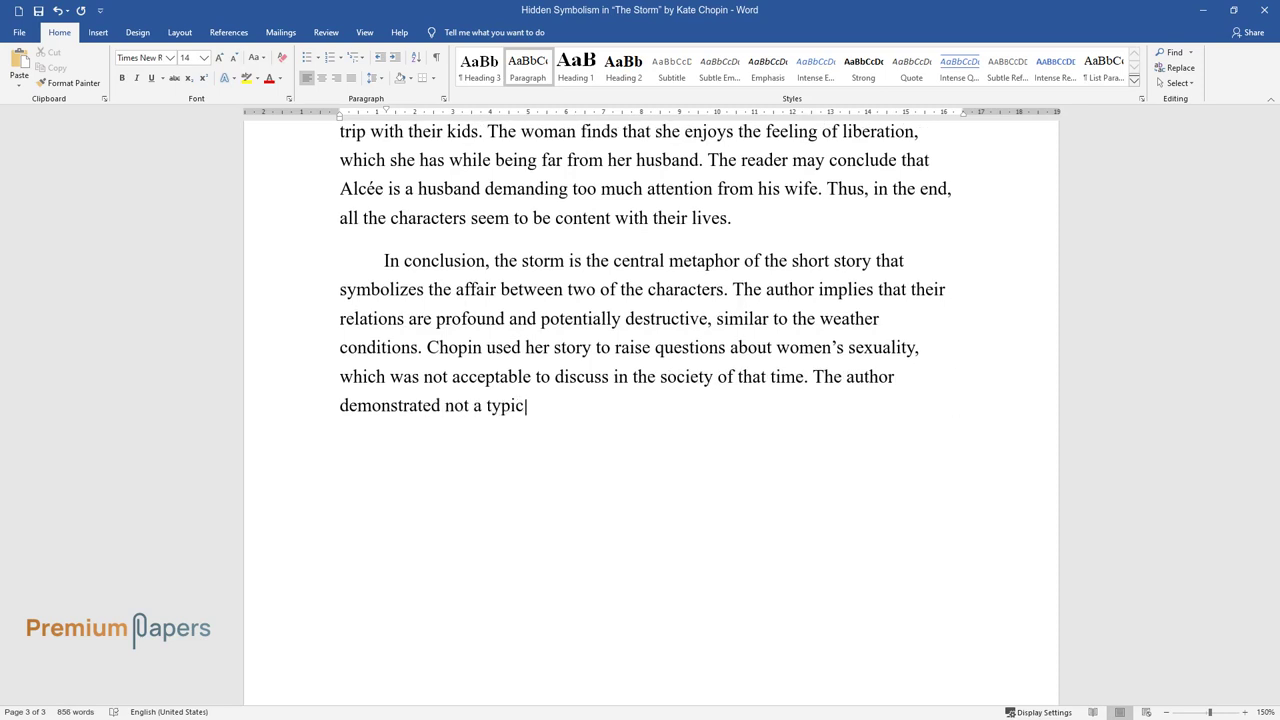
text(al opinion on adultery, showing it )
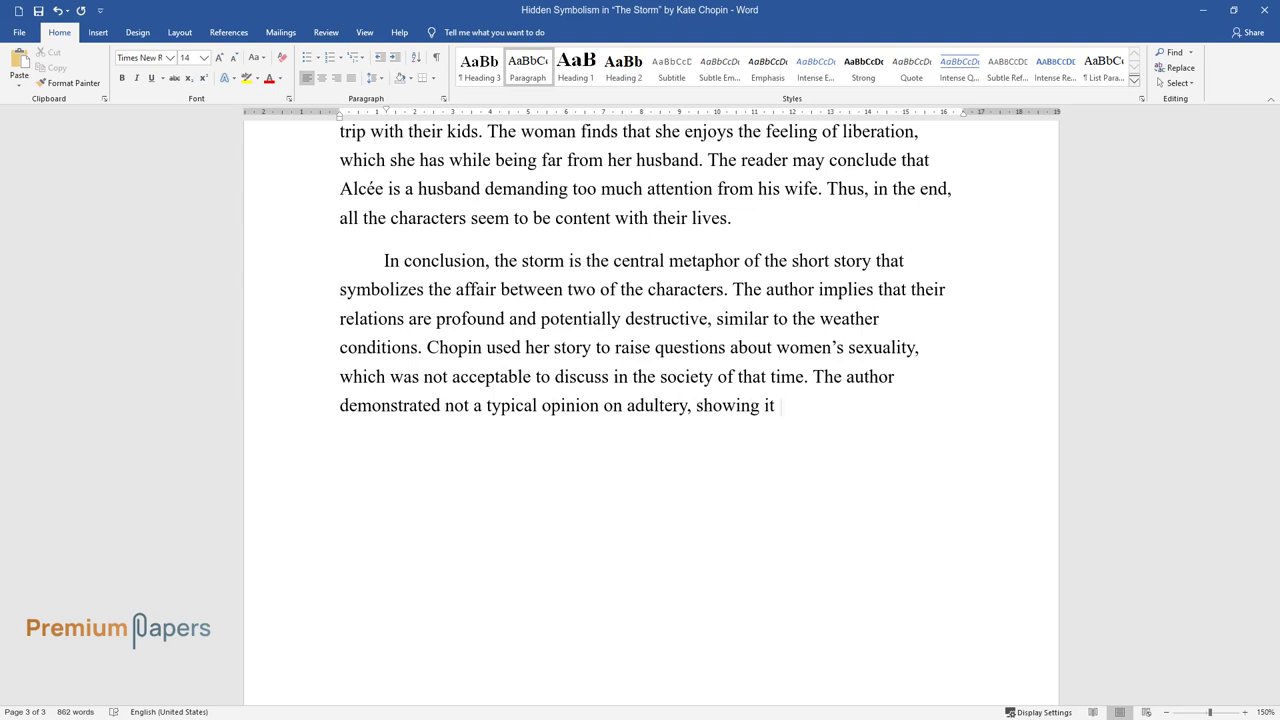
text(as a not-bad passage. The use of m)
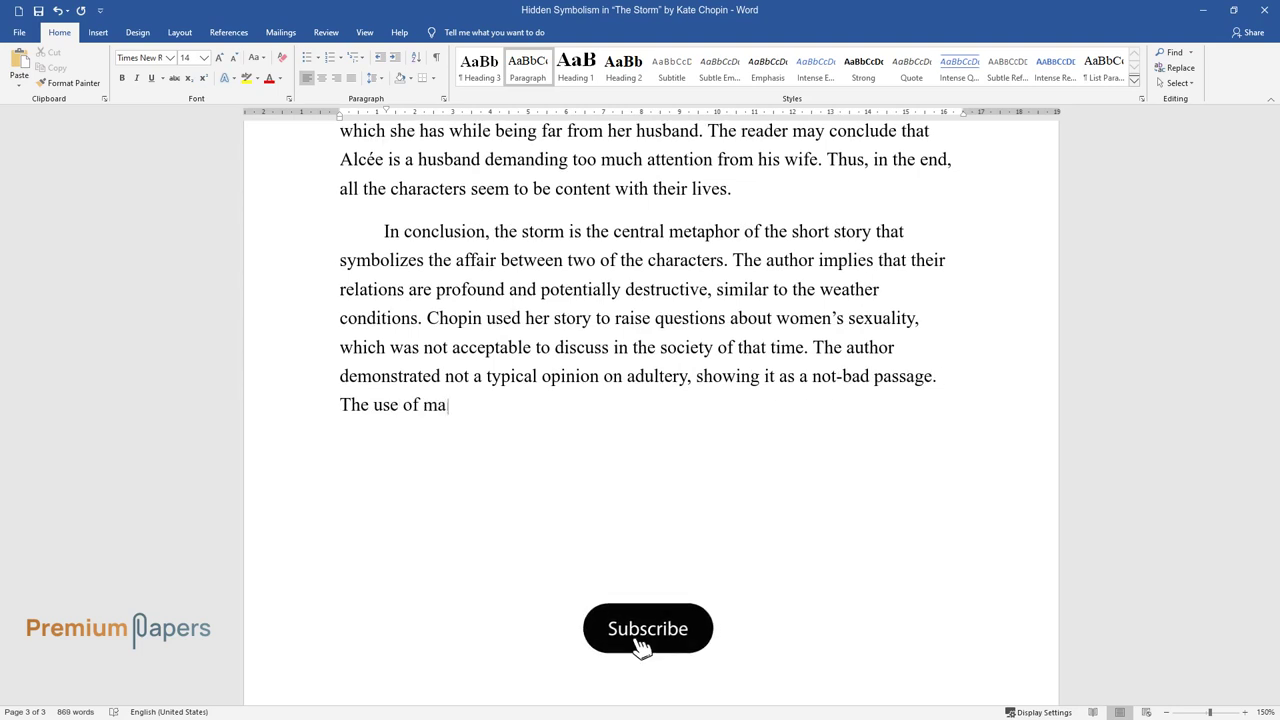
Add that the use of many symbols makes the story not easy to understand at first reading, thus creating a unique work.
text(any symbols in the story makes it not easy to understand at first readi)
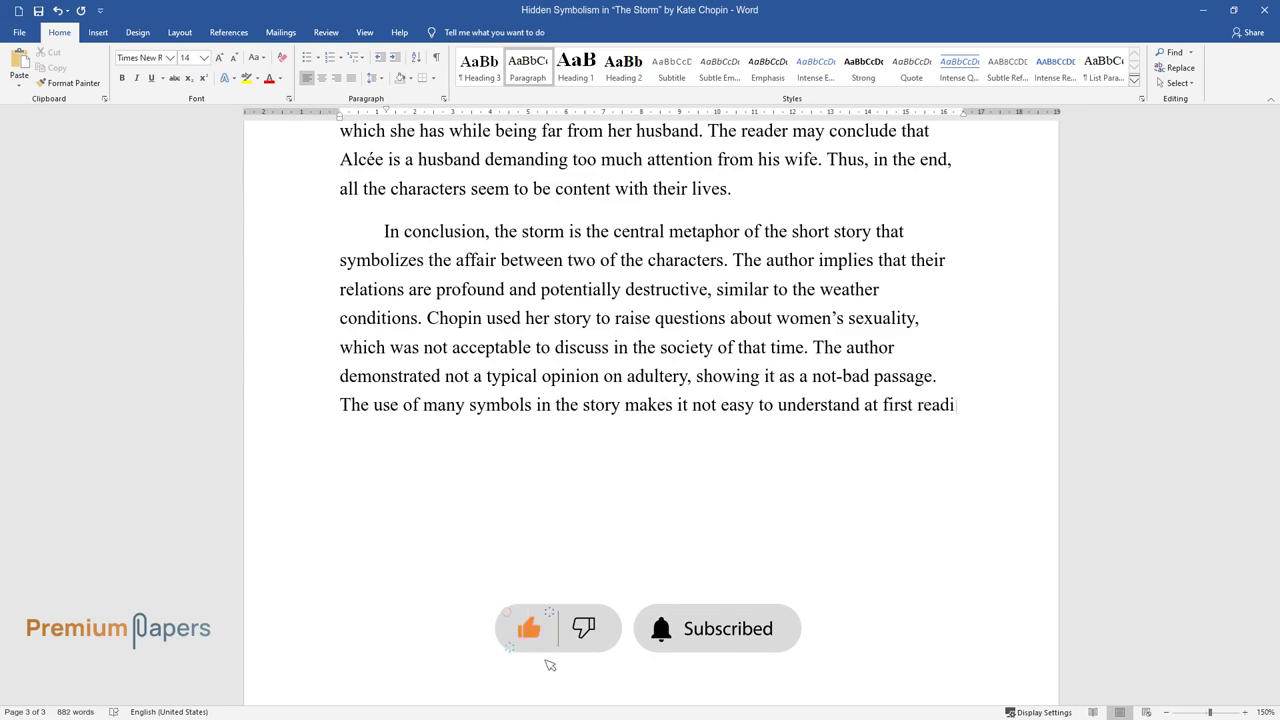
text(ng, thus, creating a unique work of)
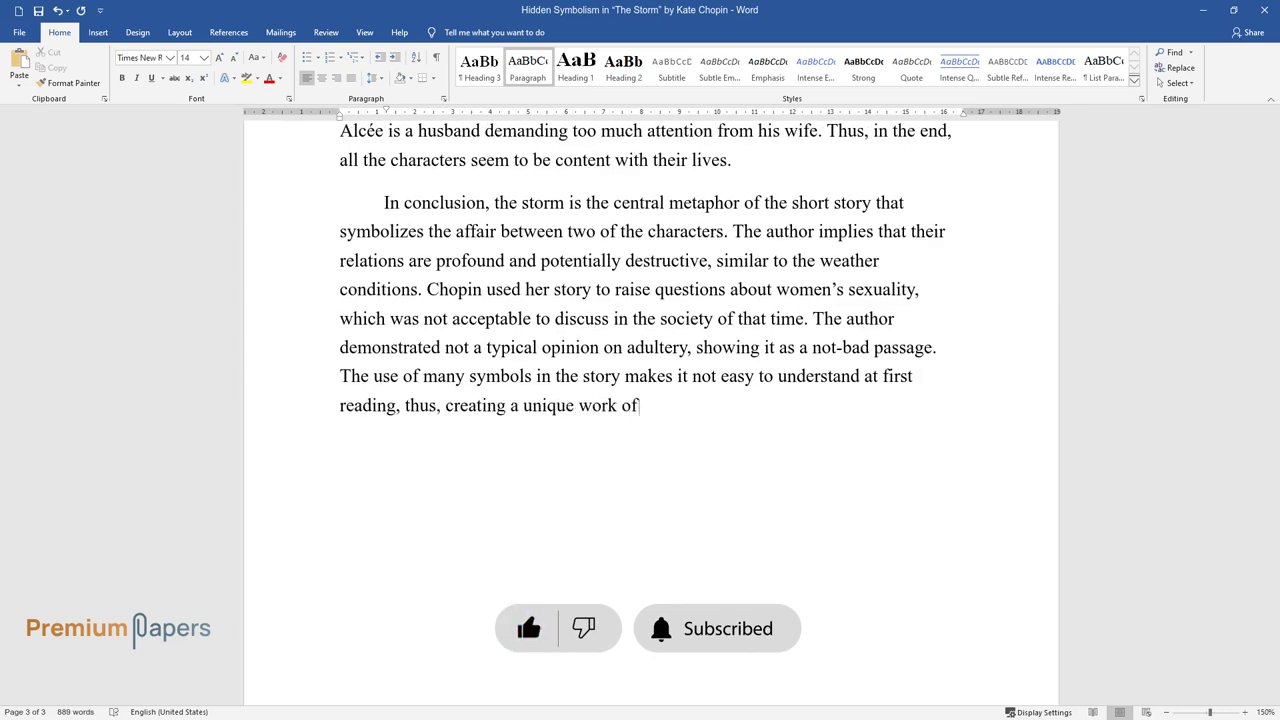